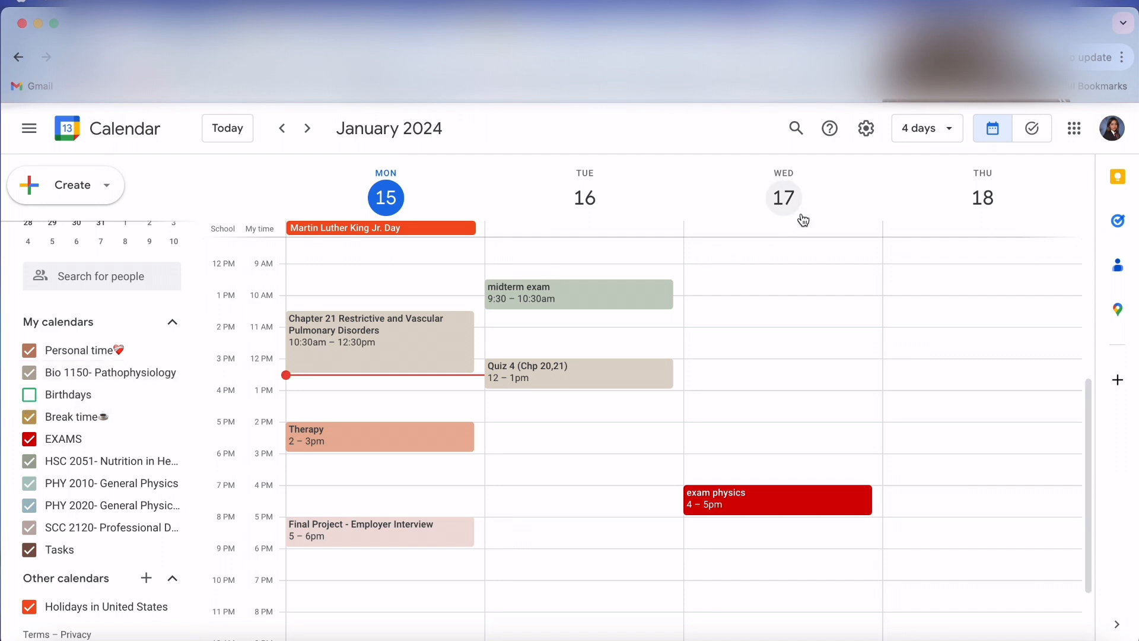
# Start a new calendar in the calendar settings and name it "personal time".
pyautogui.click(866, 130)
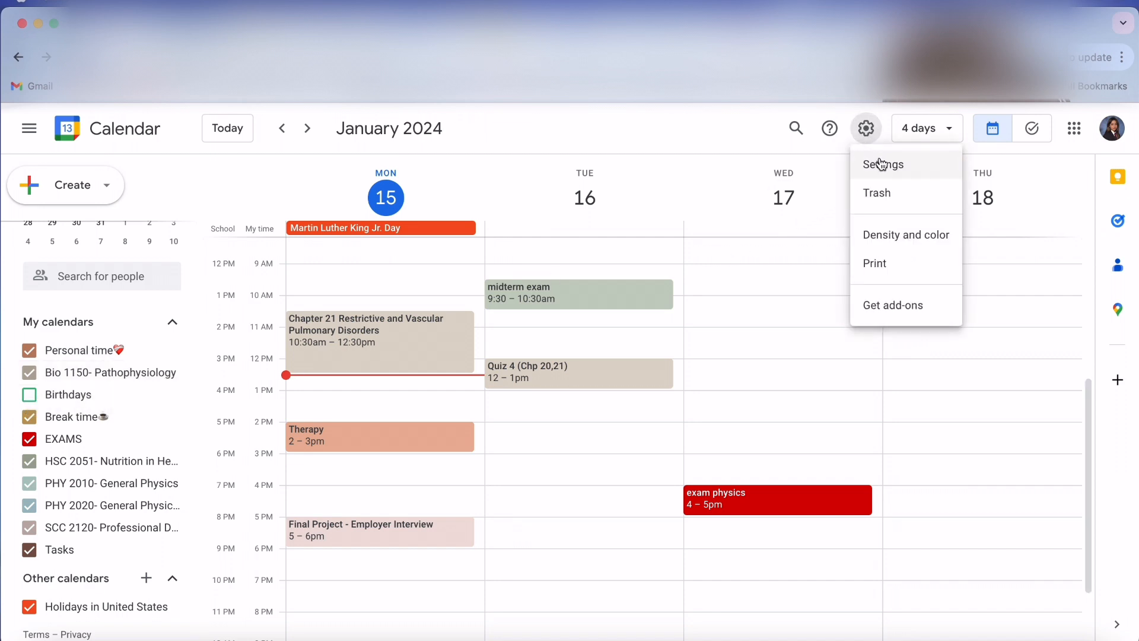
pyautogui.click(883, 167)
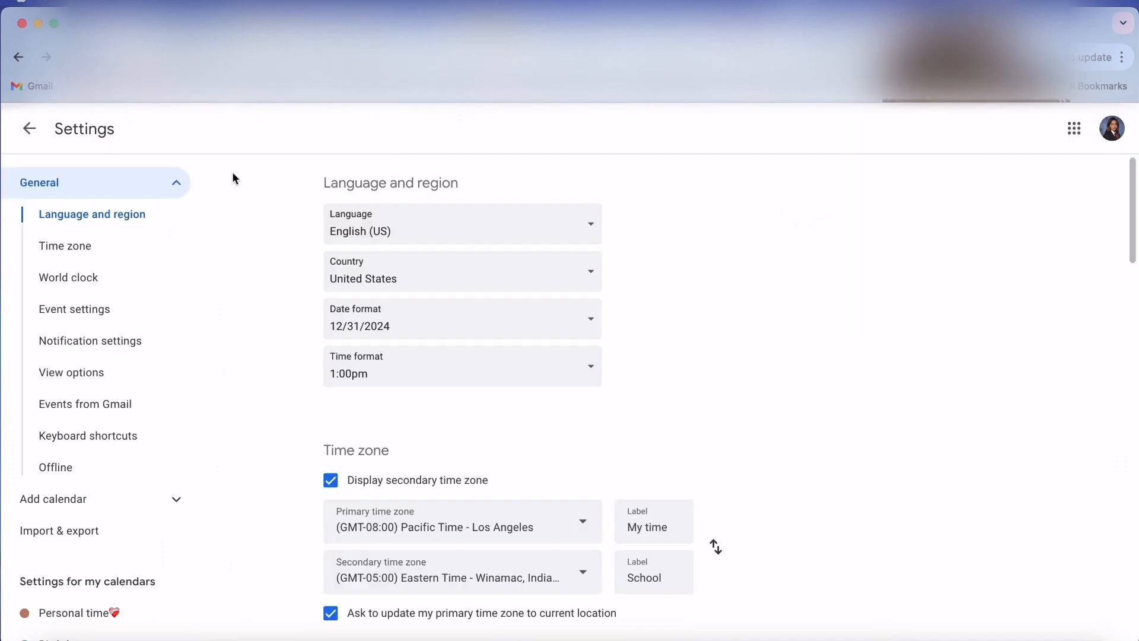
pyautogui.click(183, 181)
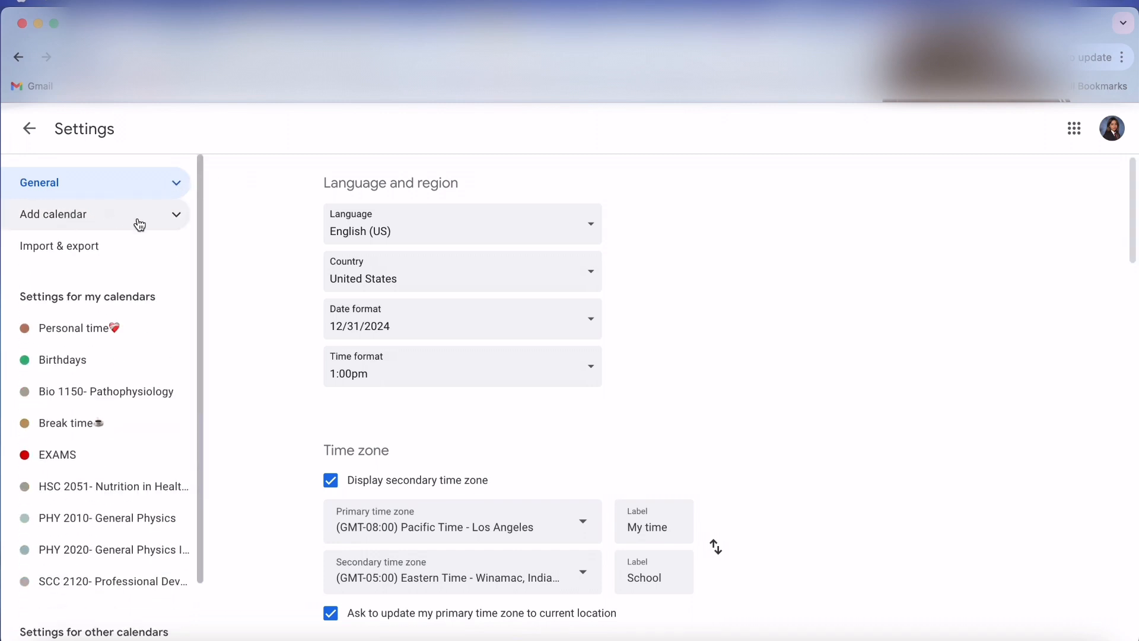
pyautogui.click(172, 223)
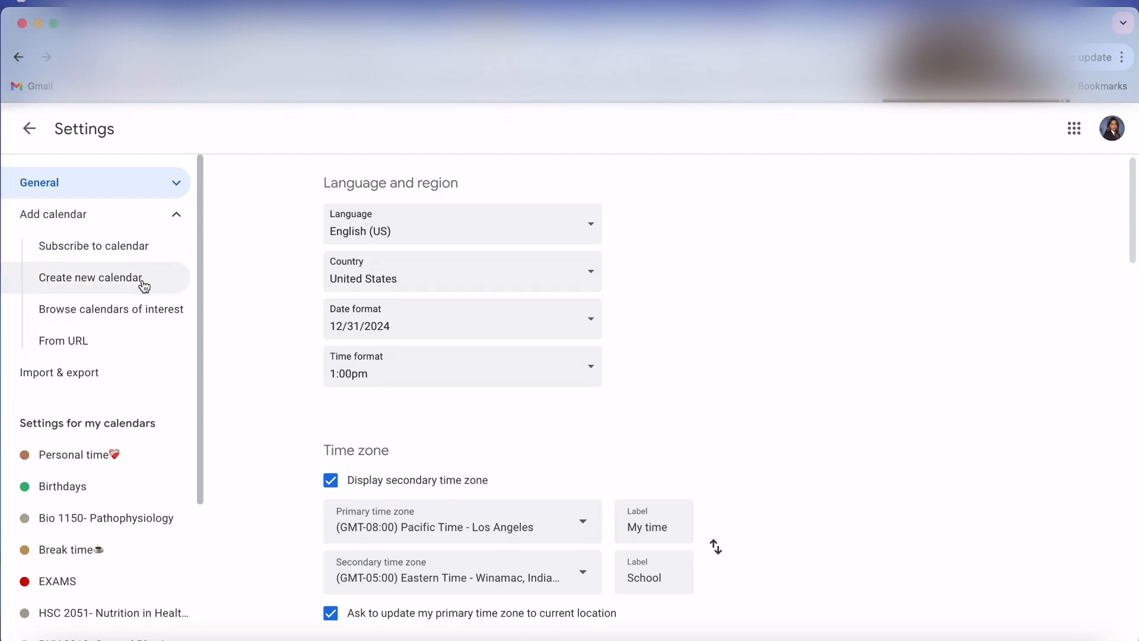
pyautogui.click(143, 283)
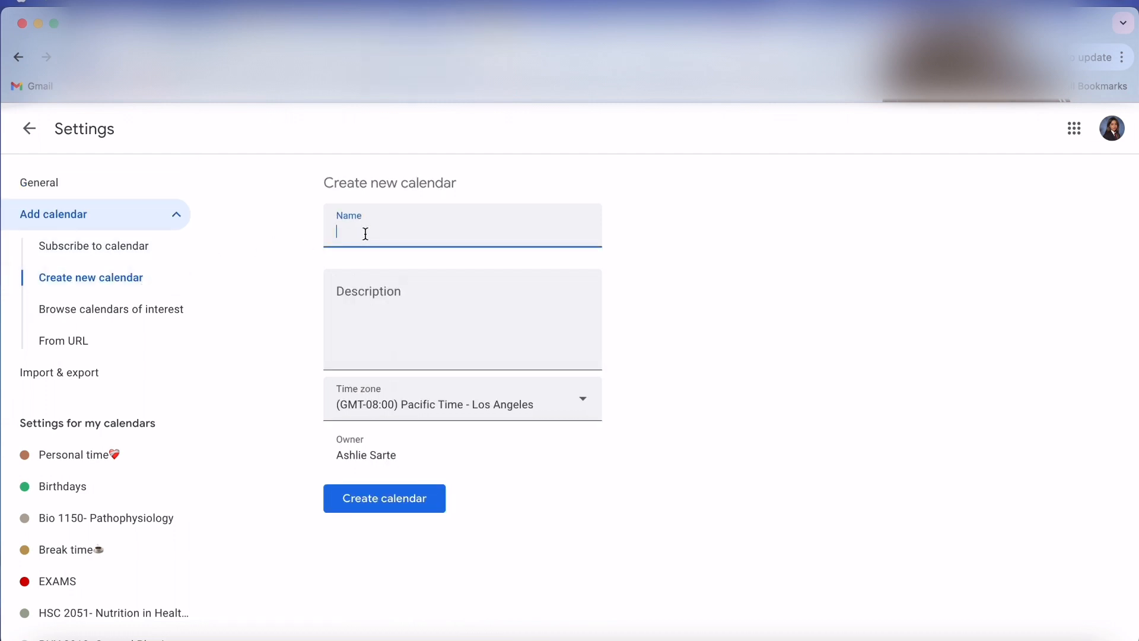
pyautogui.write('personal time')
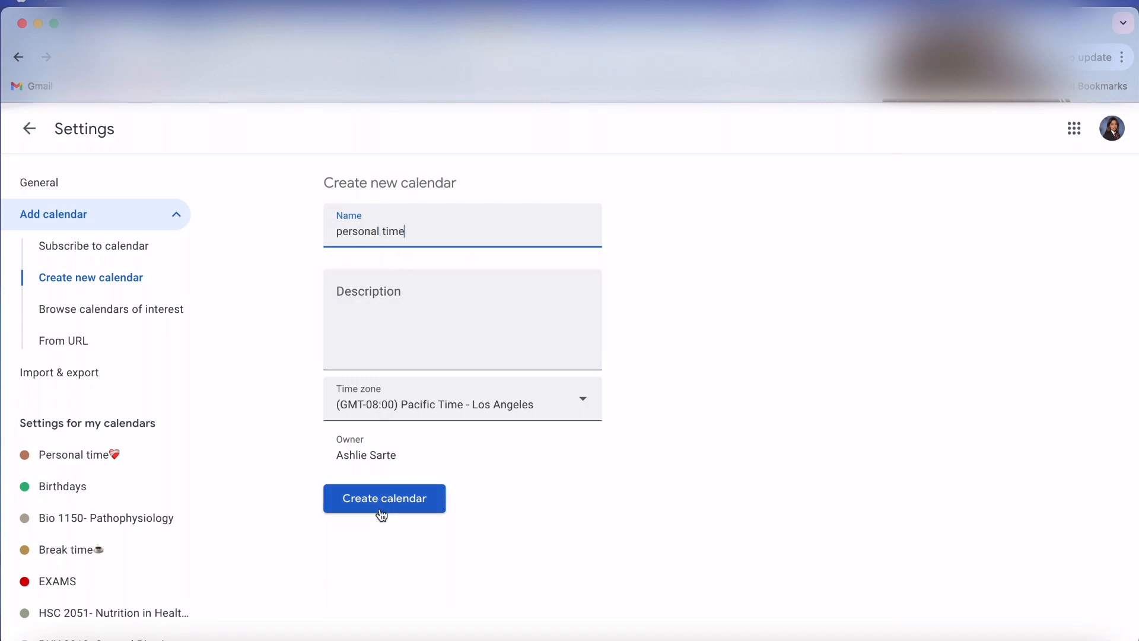
# Examine the settings of the existing Personal time calendar and return to the calendar view.
pyautogui.click(118, 466)
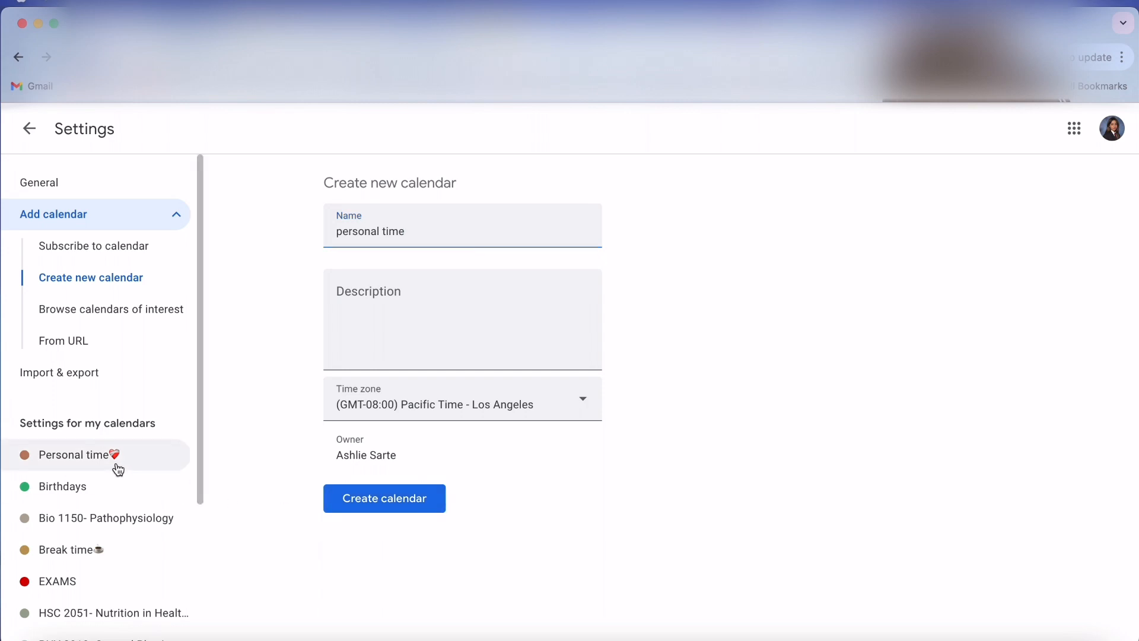
pyautogui.scroll(-2, 103, 327)
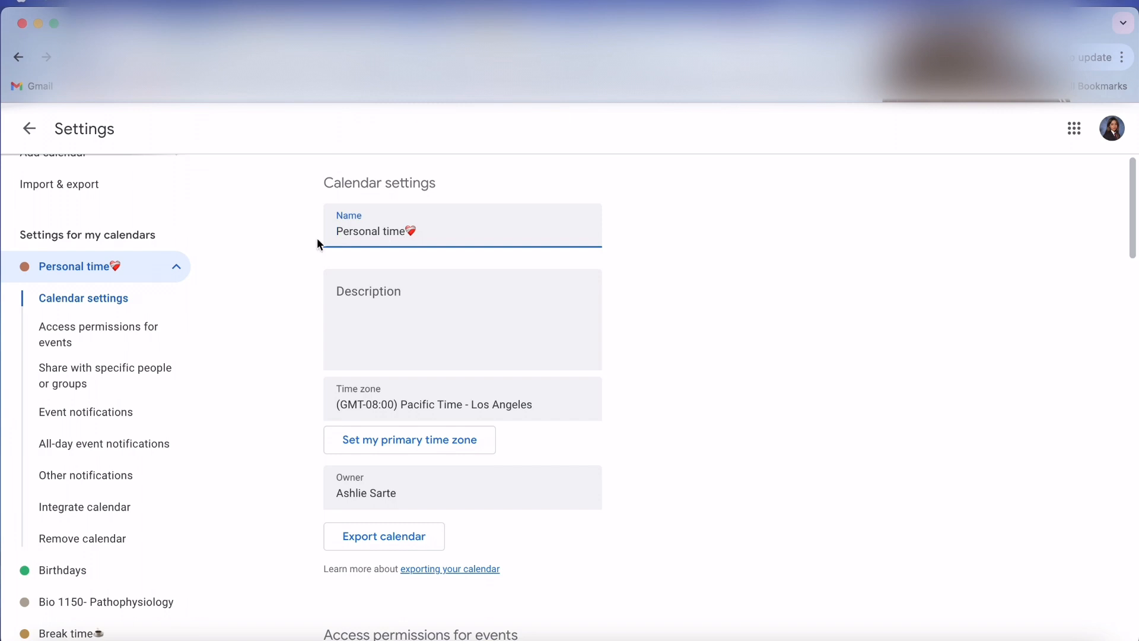
pyautogui.click(159, 276)
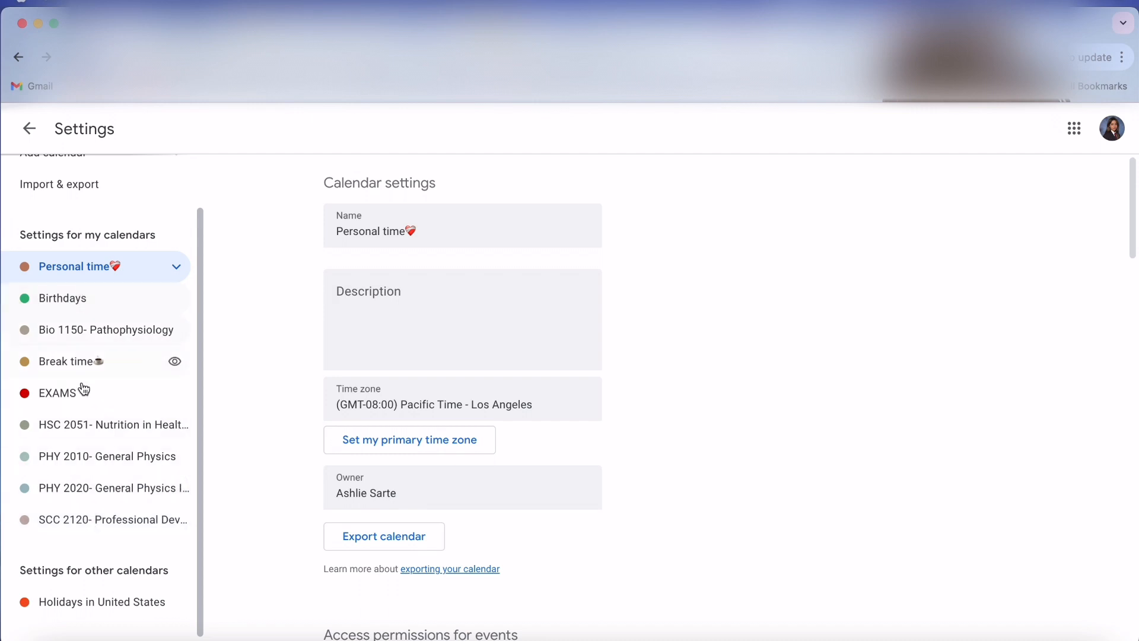
pyautogui.scroll(1, 104, 293)
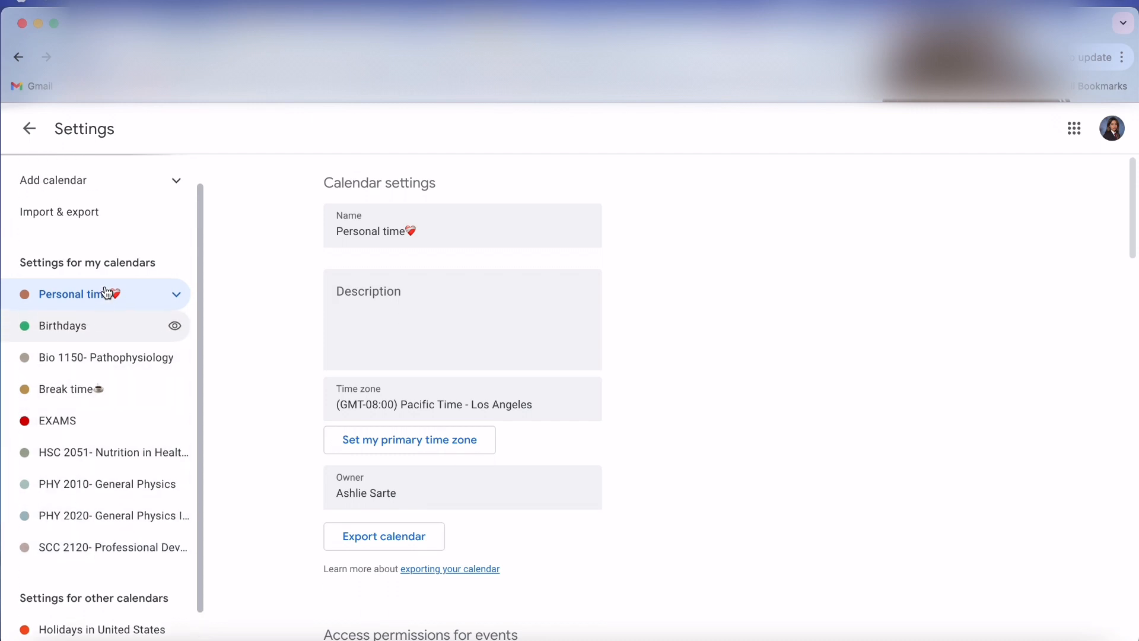
pyautogui.click(27, 134)
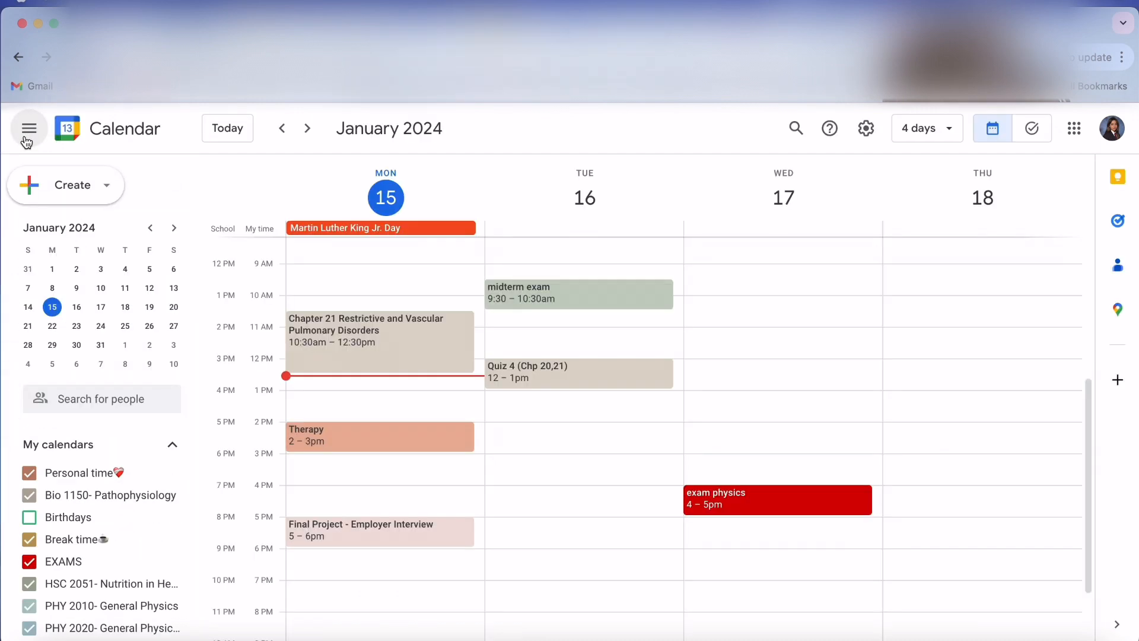
pyautogui.scroll(-2, 382, 449)
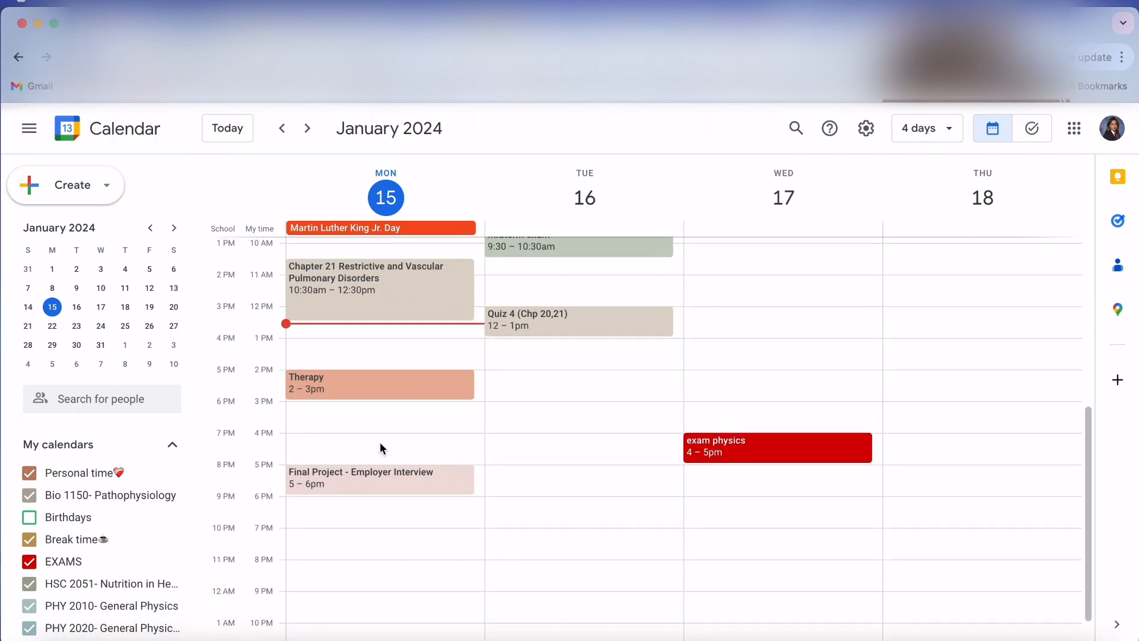
pyautogui.scroll(3, 380, 447)
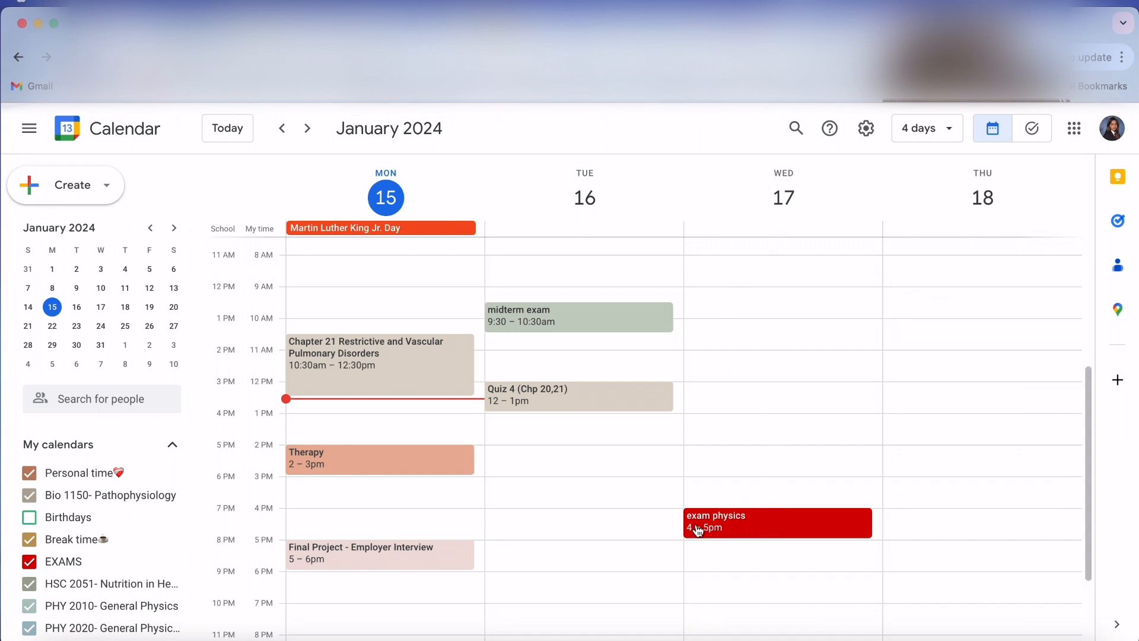
pyautogui.scroll(3, 750, 425)
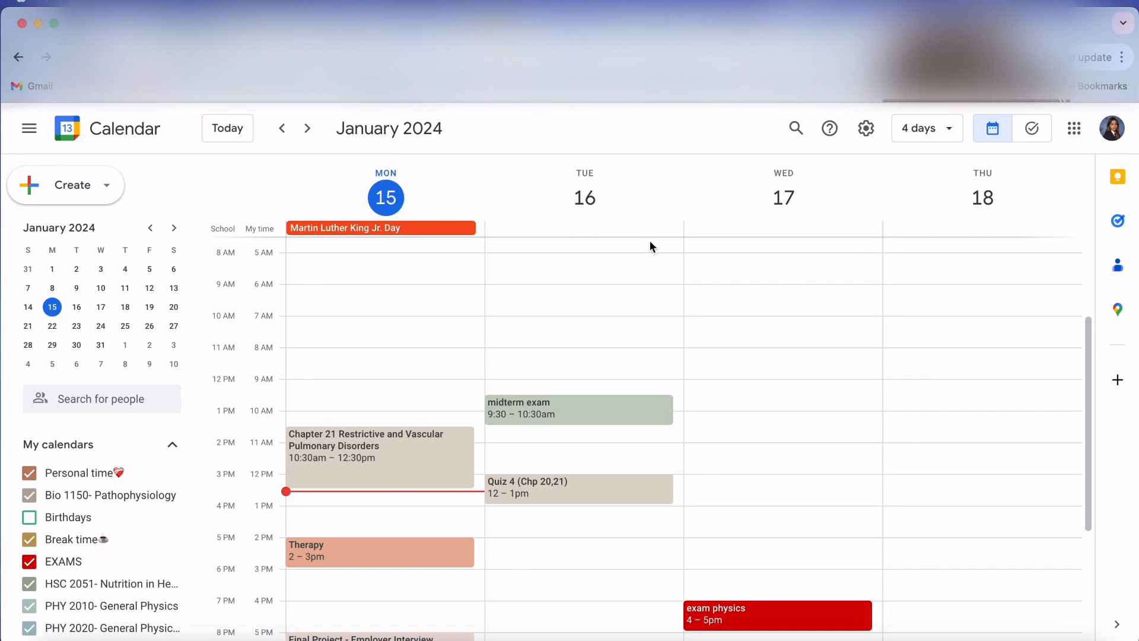
# Review the primary and secondary time zone settings and their labels, and return to the calendar view.
pyautogui.click(864, 129)
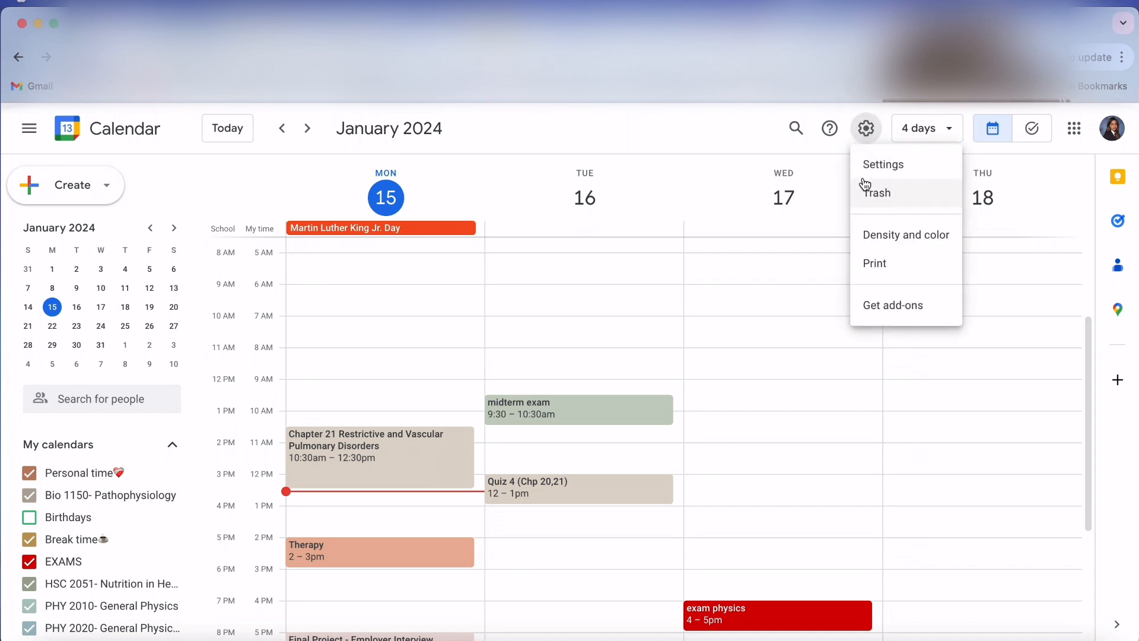
pyautogui.click(865, 163)
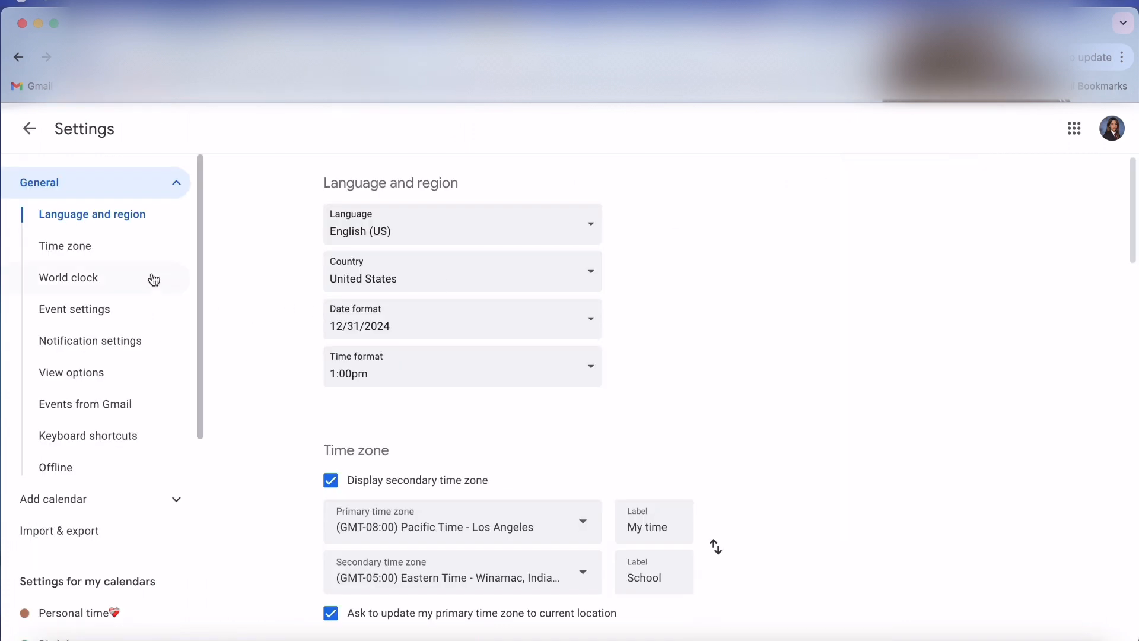
pyautogui.click(110, 259)
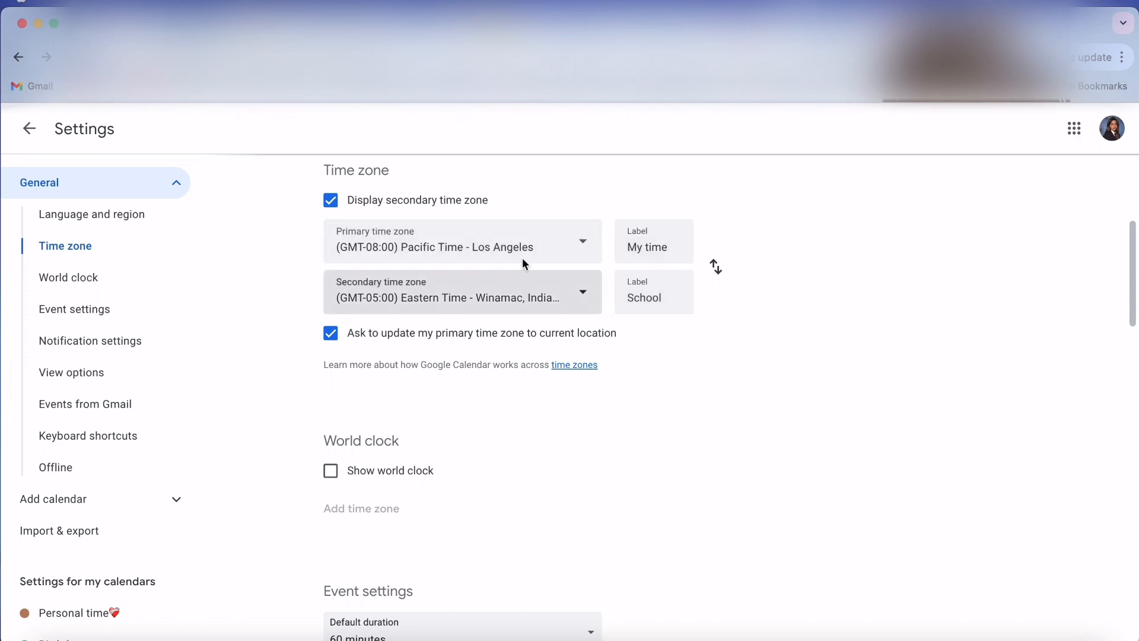
pyautogui.click(28, 128)
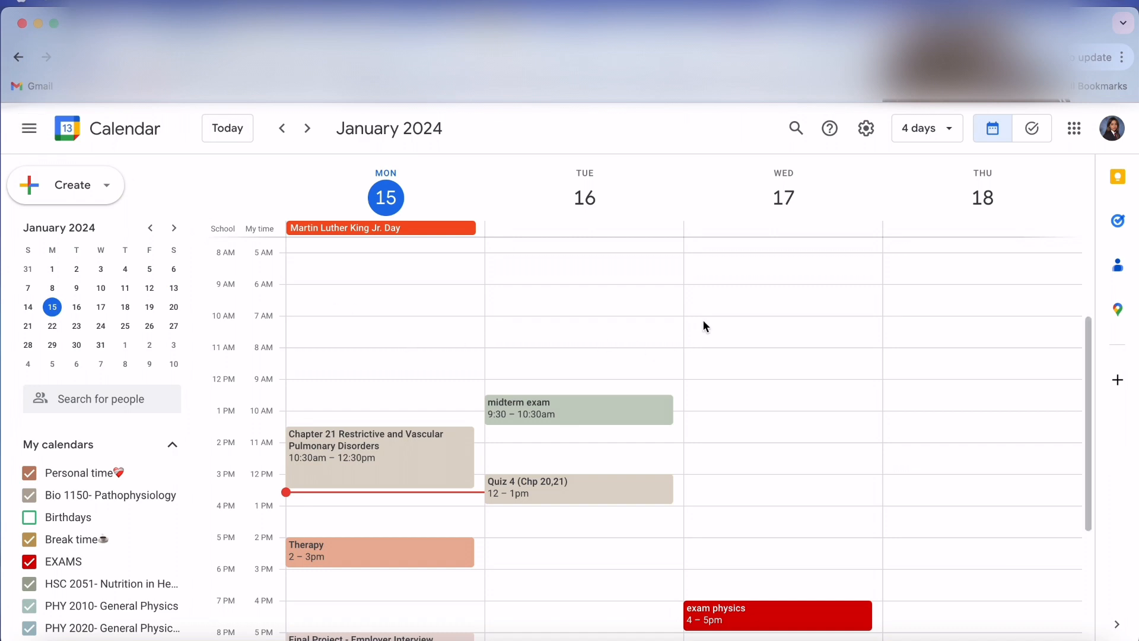
pyautogui.scroll(2, 707, 323)
pyautogui.scroll(-2, 706, 323)
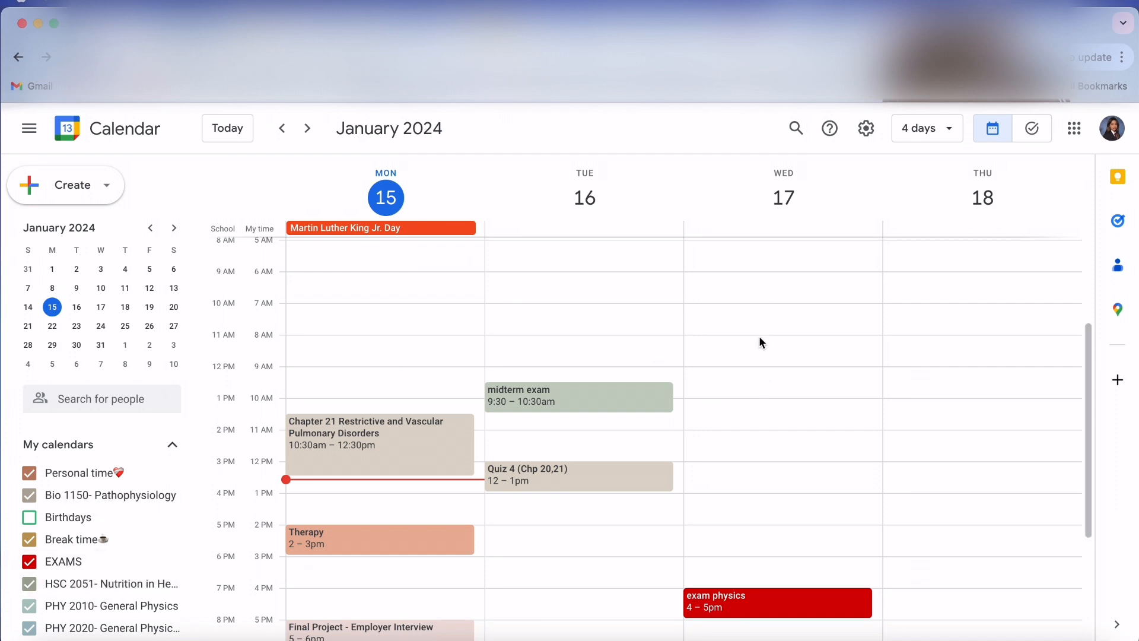
# Switch to the Canvas course modules and copy the title "Week 6 Lecture Video Quiz" from the Week 6 assignments.
pyautogui.click(113, 23)
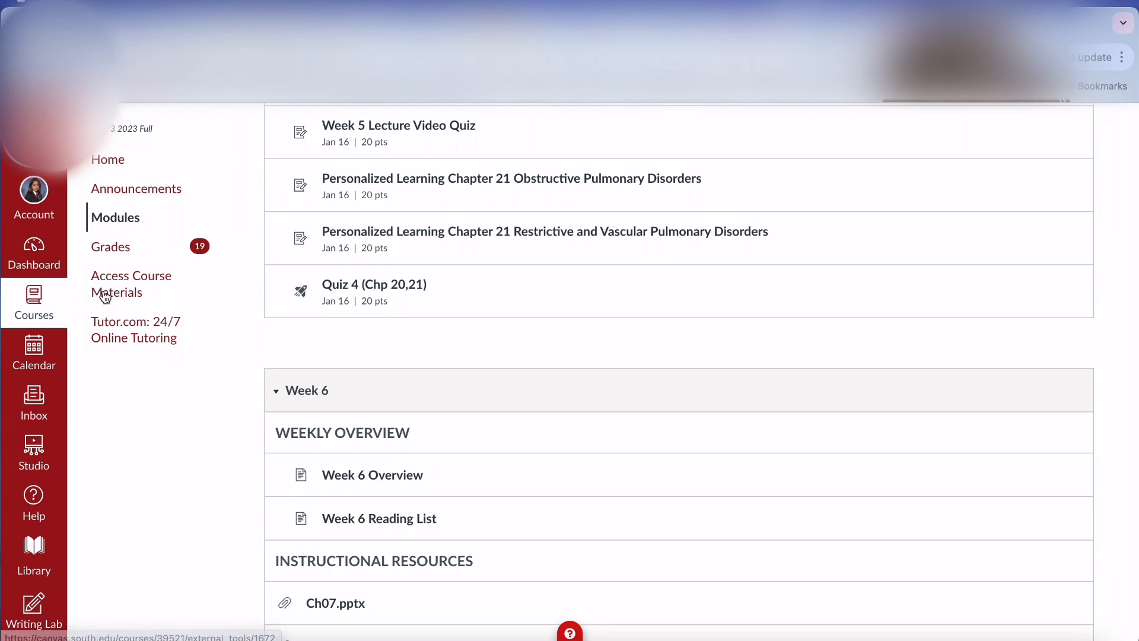
pyautogui.scroll(1, 269, 261)
pyautogui.scroll(4, 269, 261)
pyautogui.scroll(-10, 268, 261)
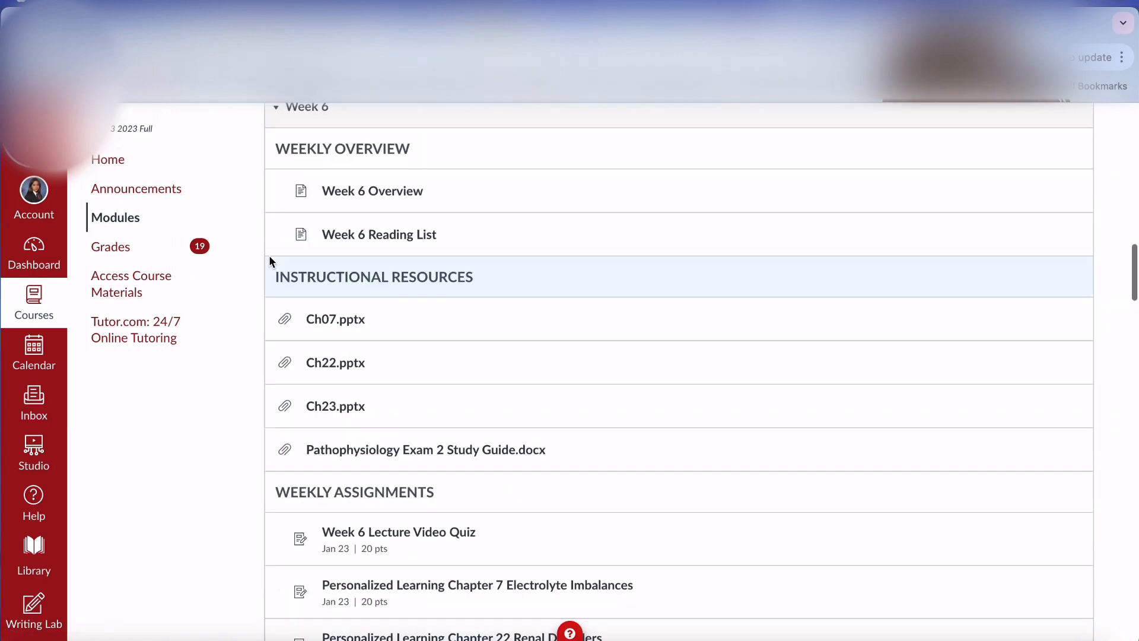
pyautogui.scroll(-4, 269, 259)
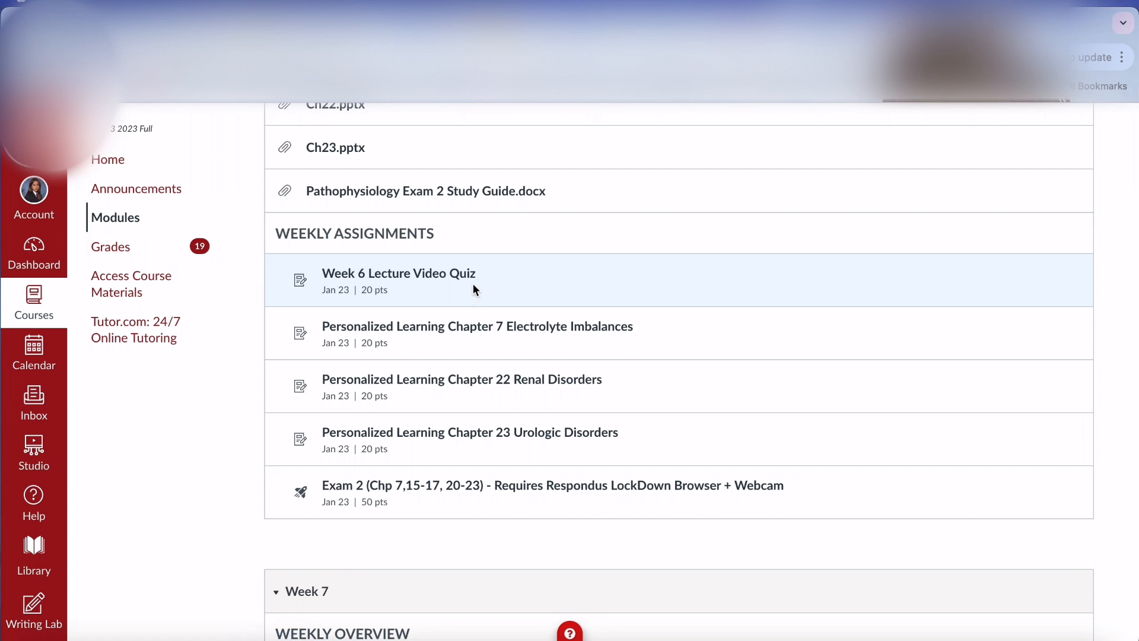
pyautogui.moveTo(490, 274); pyautogui.dragTo(325, 275)
pyautogui.press('super+c')
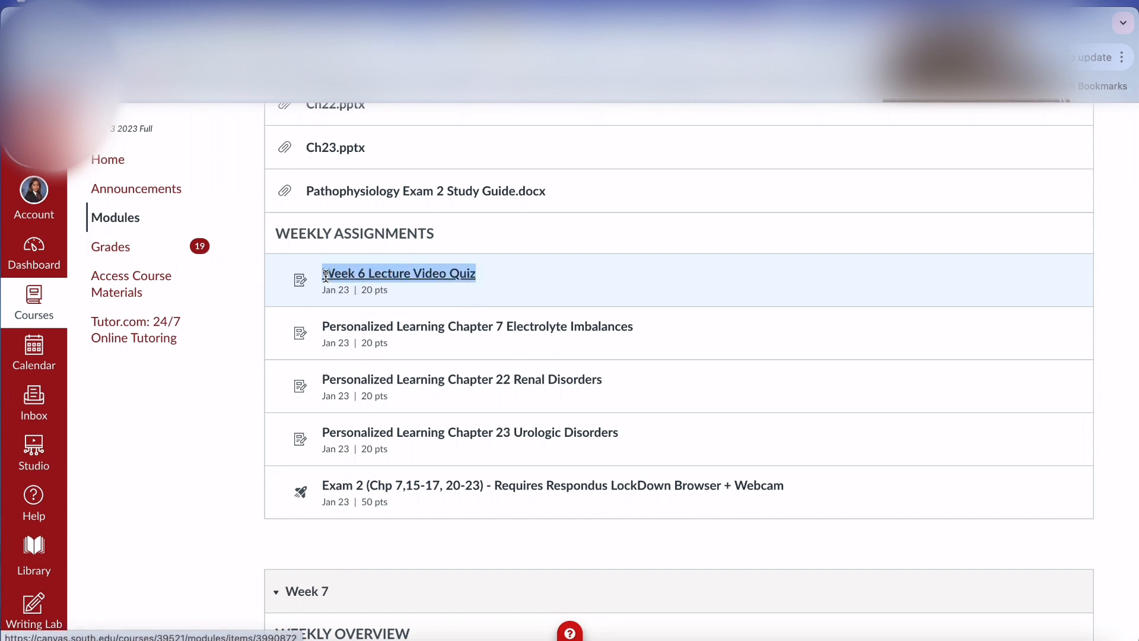
# Switch to Google Calendar and start an event on Wednesday, January 17, 10:30–11:30am, titled "Week 6 Lecture Video Quiz".
pyautogui.click(232, 23)
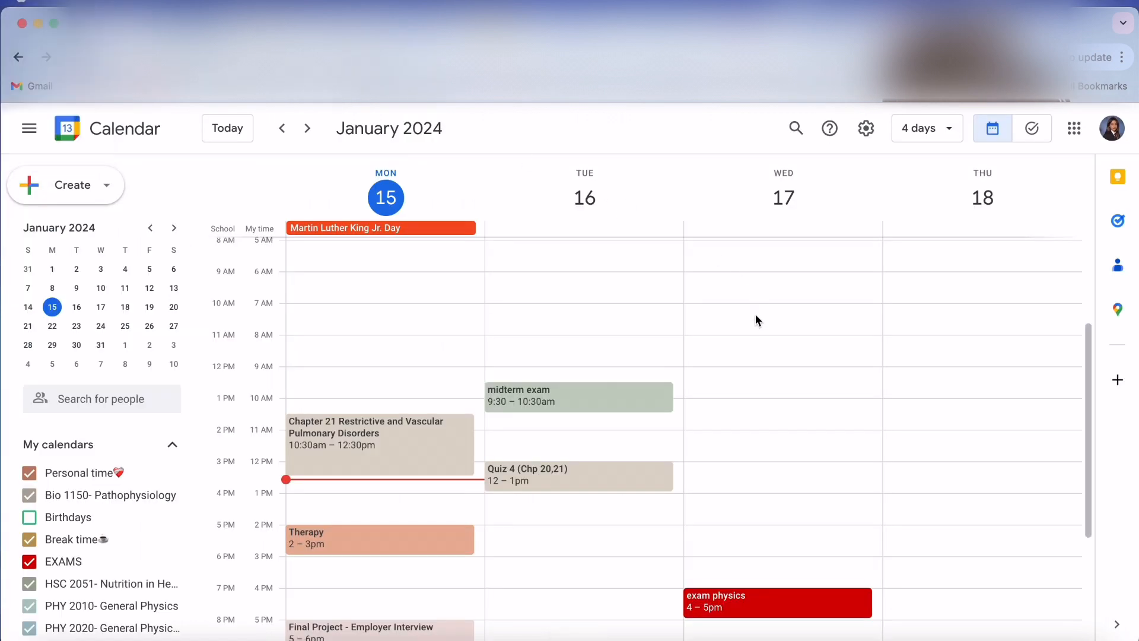
pyautogui.scroll(2, 756, 315)
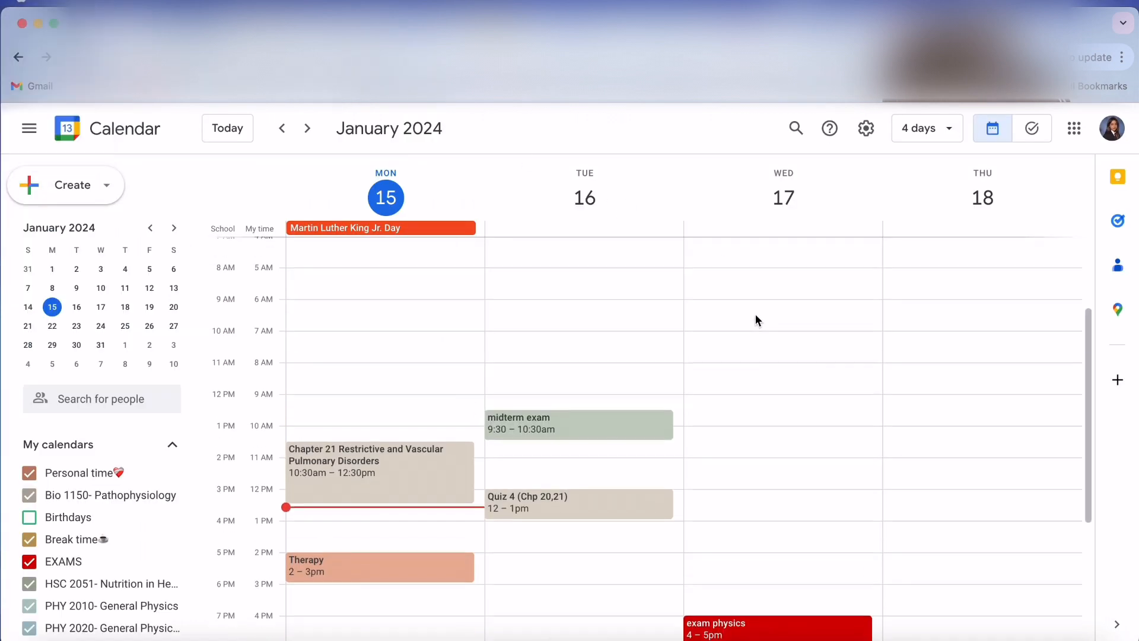
pyautogui.scroll(-4, 756, 315)
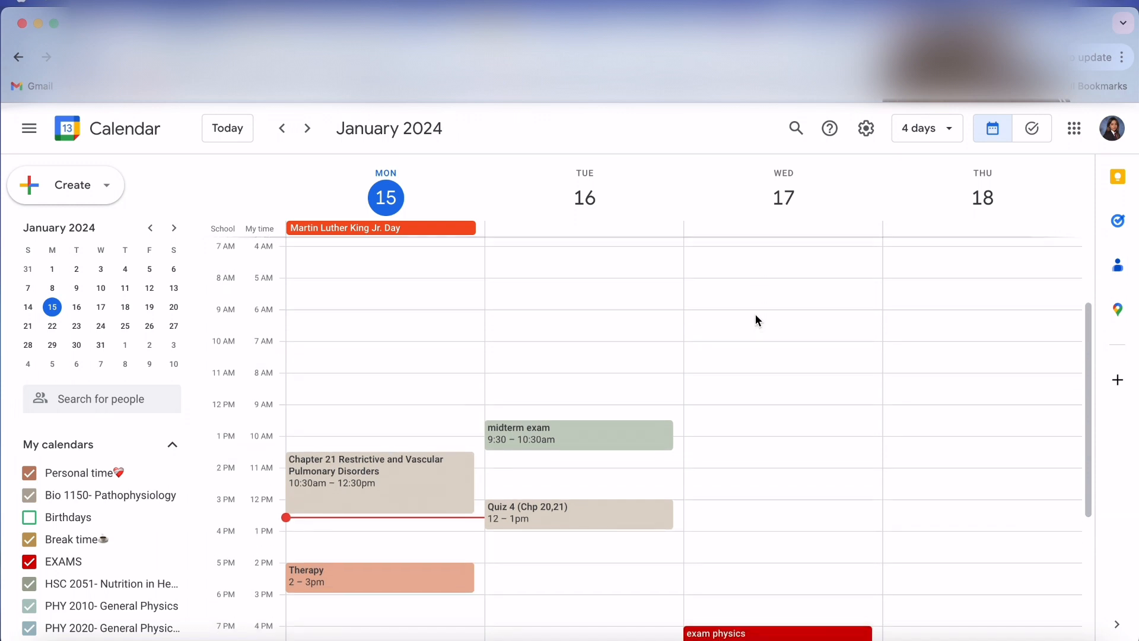
pyautogui.scroll(-1, 755, 320)
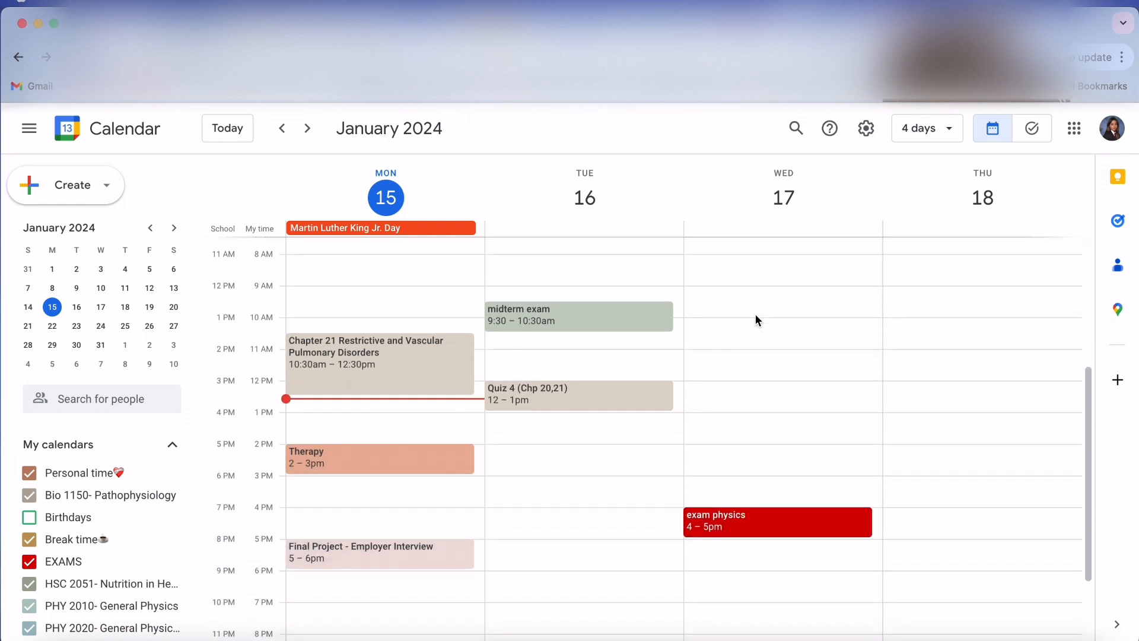
pyautogui.click(749, 344)
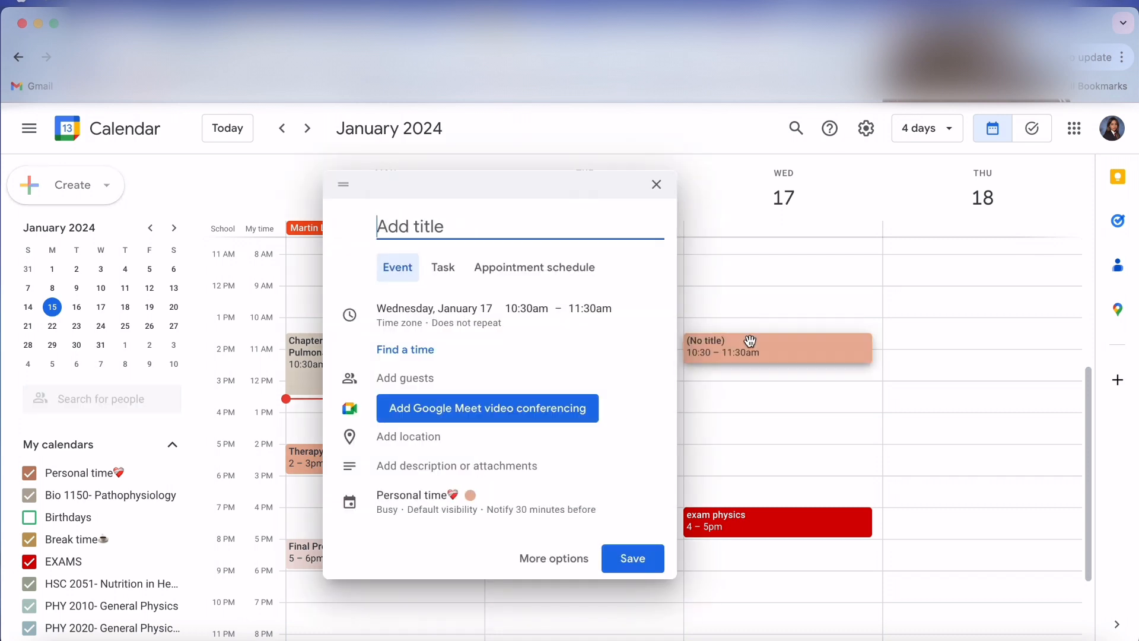
pyautogui.press('super+v')
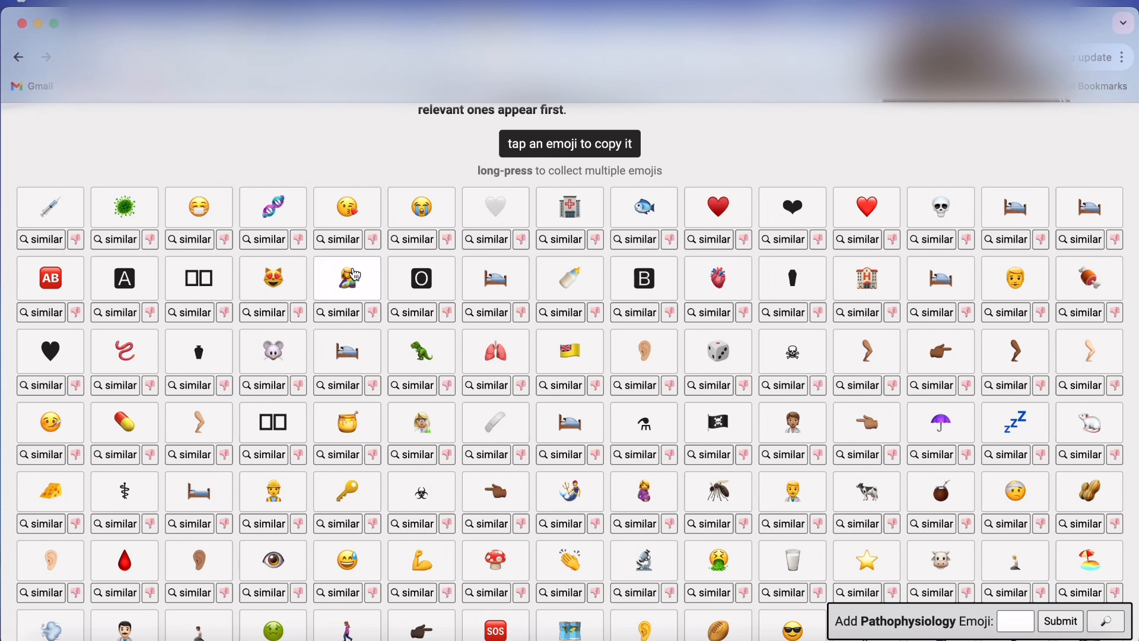
# Search the emoji site for "video", copy the clapperboard emoji and append it to the calendar event's title.
pyautogui.scroll(3, 354, 275)
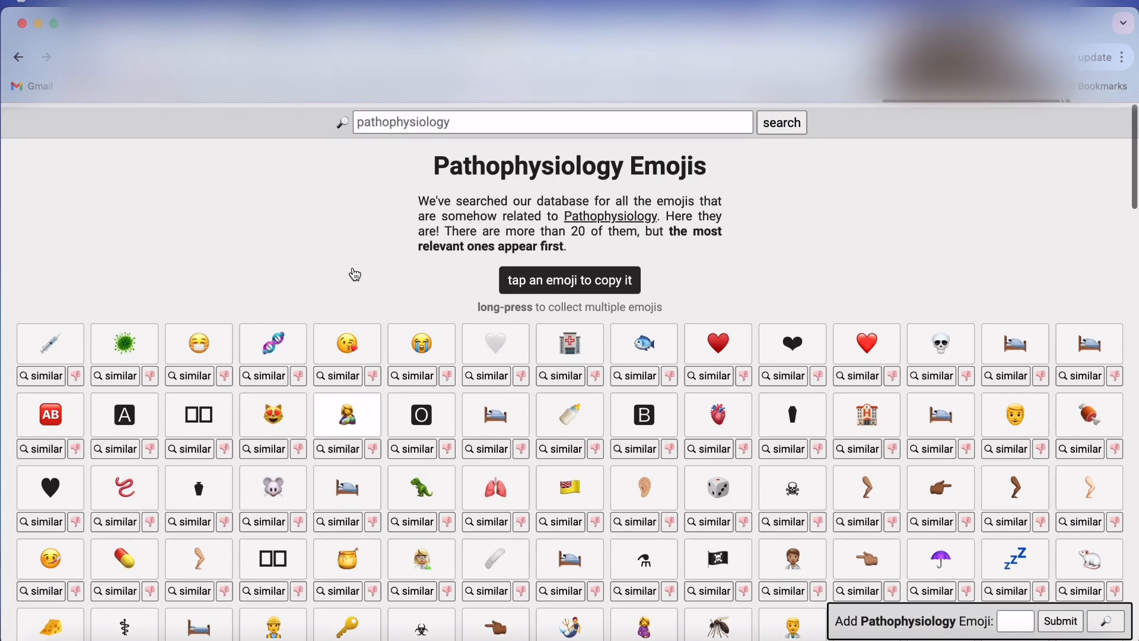
pyautogui.click(475, 123)
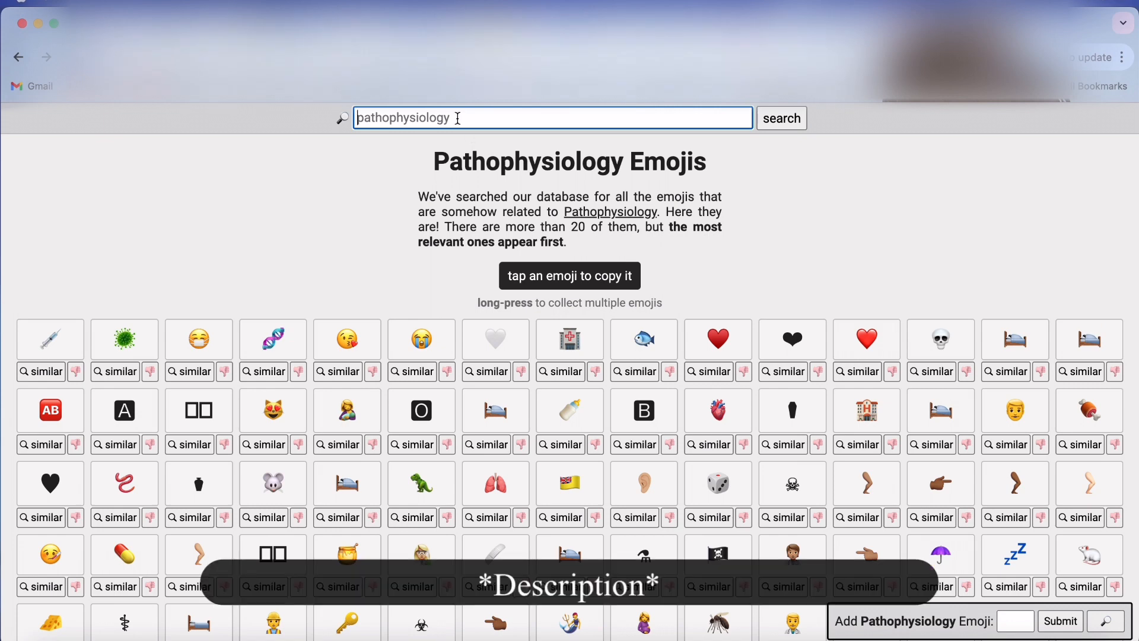
pyautogui.write('video')
pyautogui.press('Return')
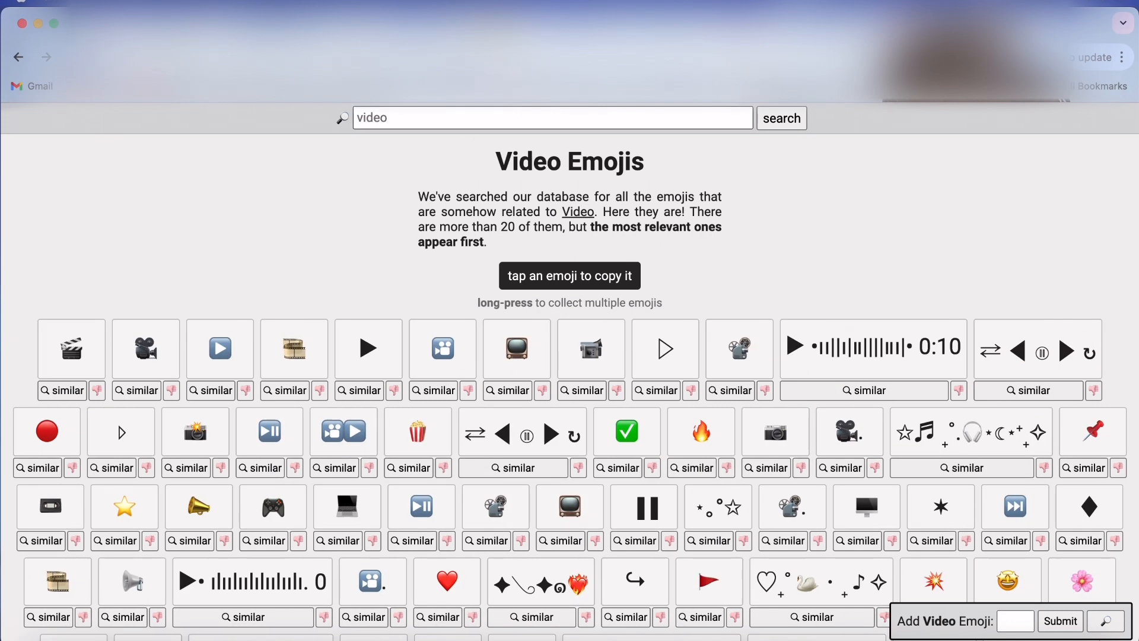
pyautogui.click(89, 363)
pyautogui.click(213, 24)
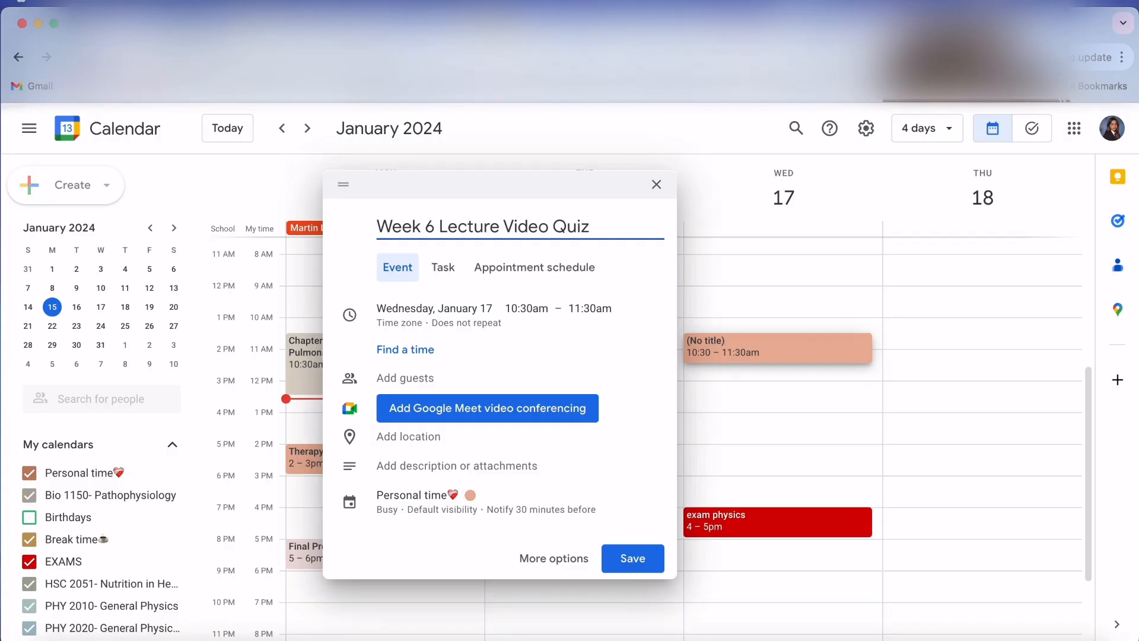
pyautogui.press('super+v')
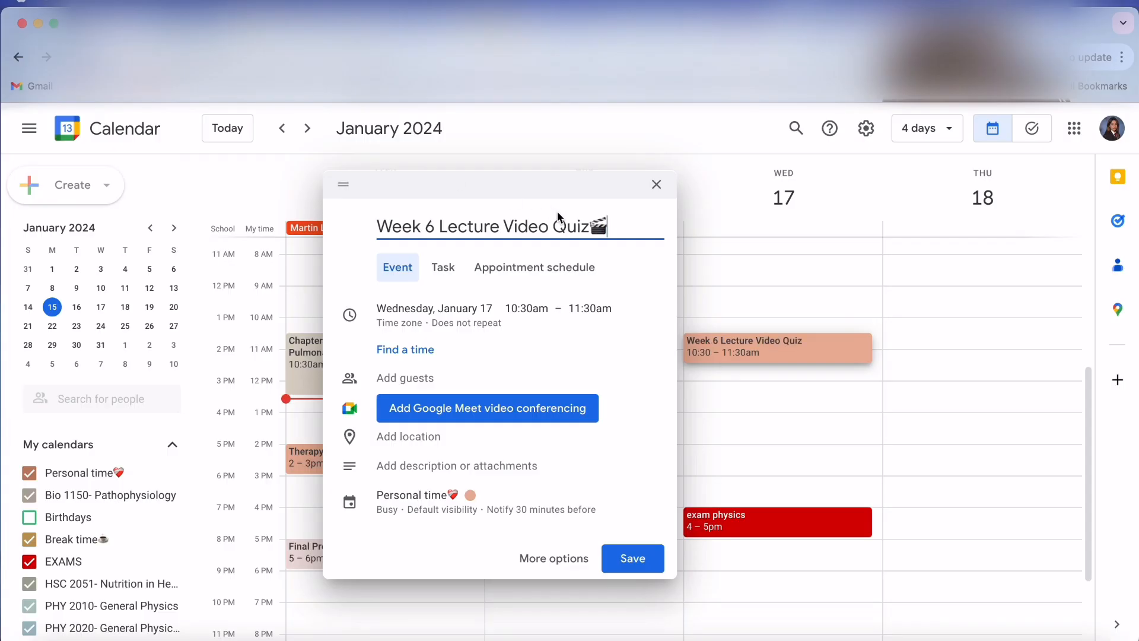
# Check the Week 6 Lecture Video Quiz due date in Canvas and add "JAN 23" in bold as the calendar event's description.
pyautogui.click(436, 476)
pyautogui.click(142, 24)
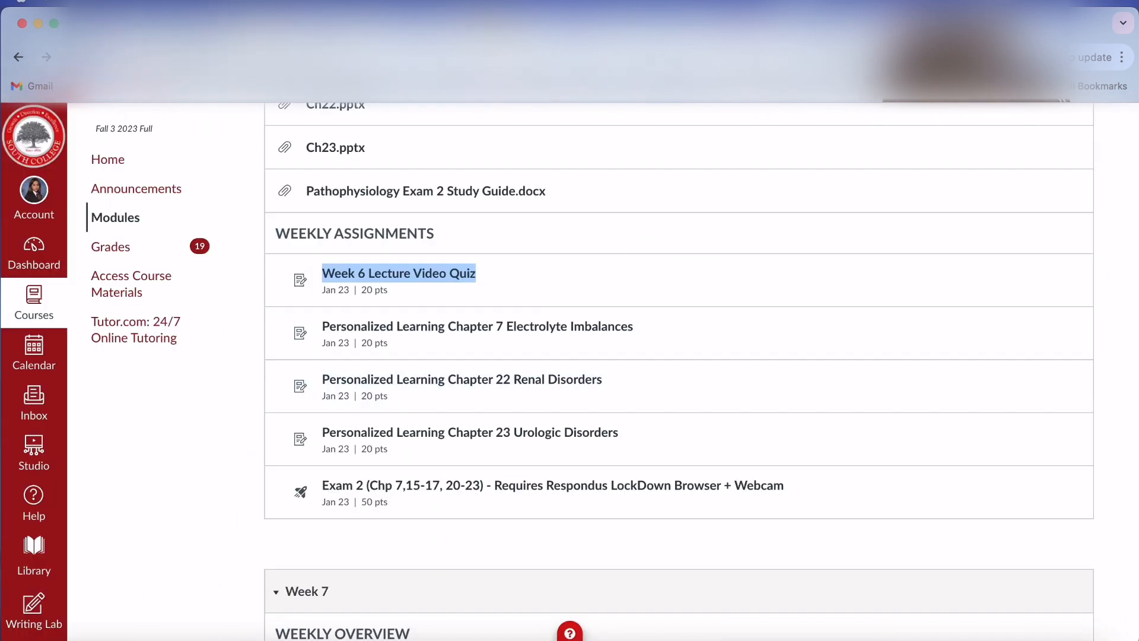
pyautogui.click(191, 28)
pyautogui.write('JAN')
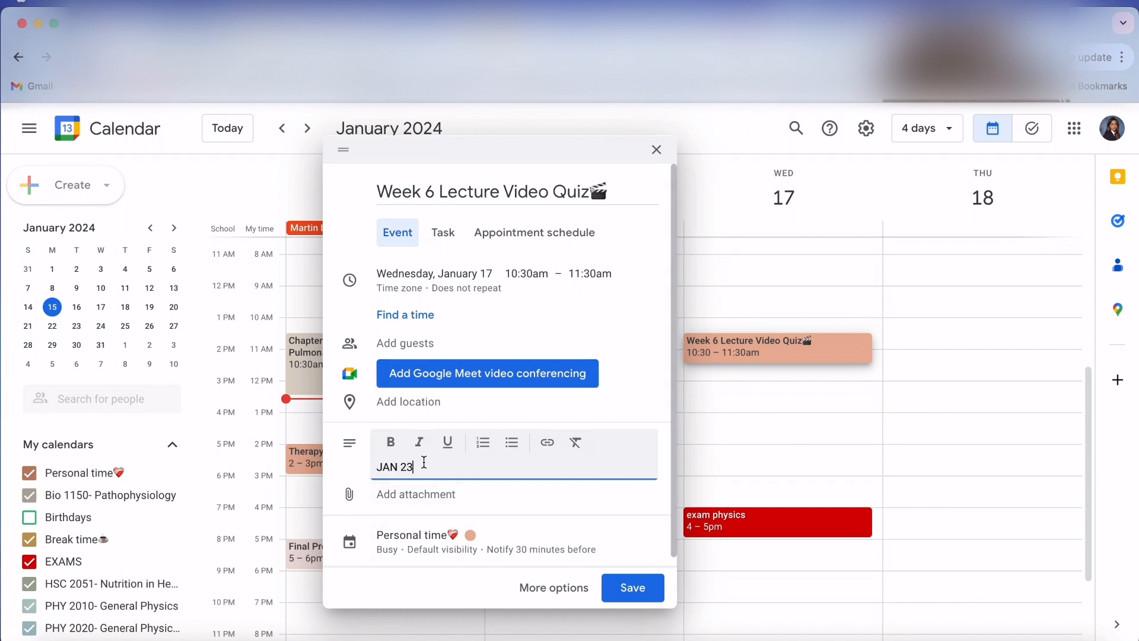
pyautogui.write(' 23')
pyautogui.moveTo(424, 466); pyautogui.dragTo(375, 467)
pyautogui.click(391, 441)
pyautogui.click(456, 470)
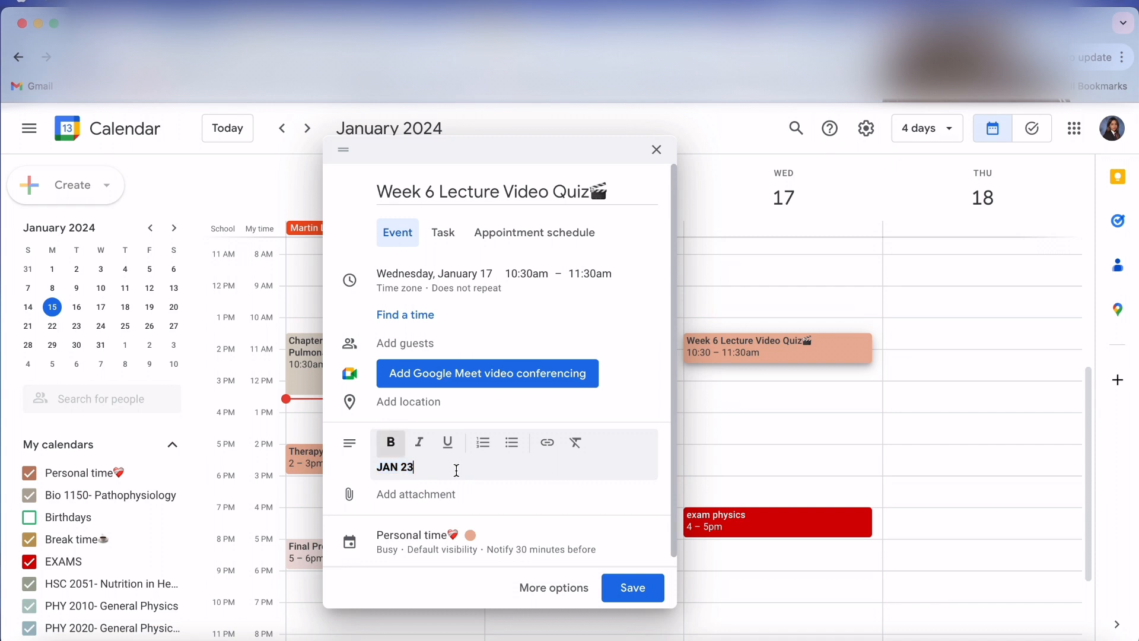
# Assign the Week 6 Lecture Video Quiz event to the Bio 1150- Pathophysiology calendar, keep its default color and save it.
pyautogui.click(418, 537)
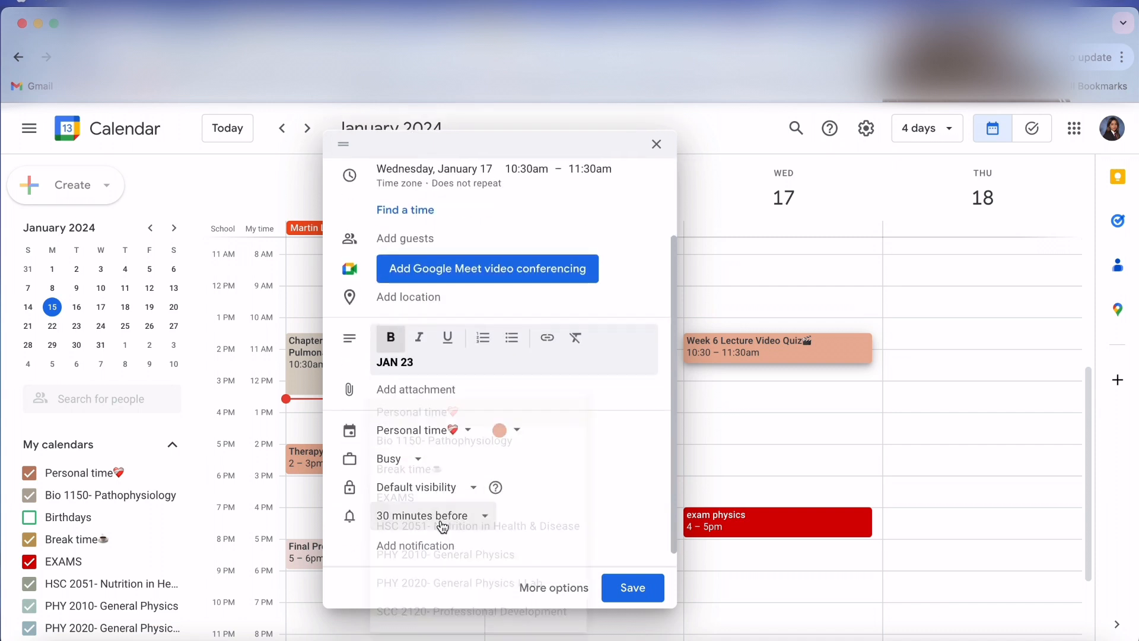
pyautogui.click(424, 429)
pyautogui.click(621, 403)
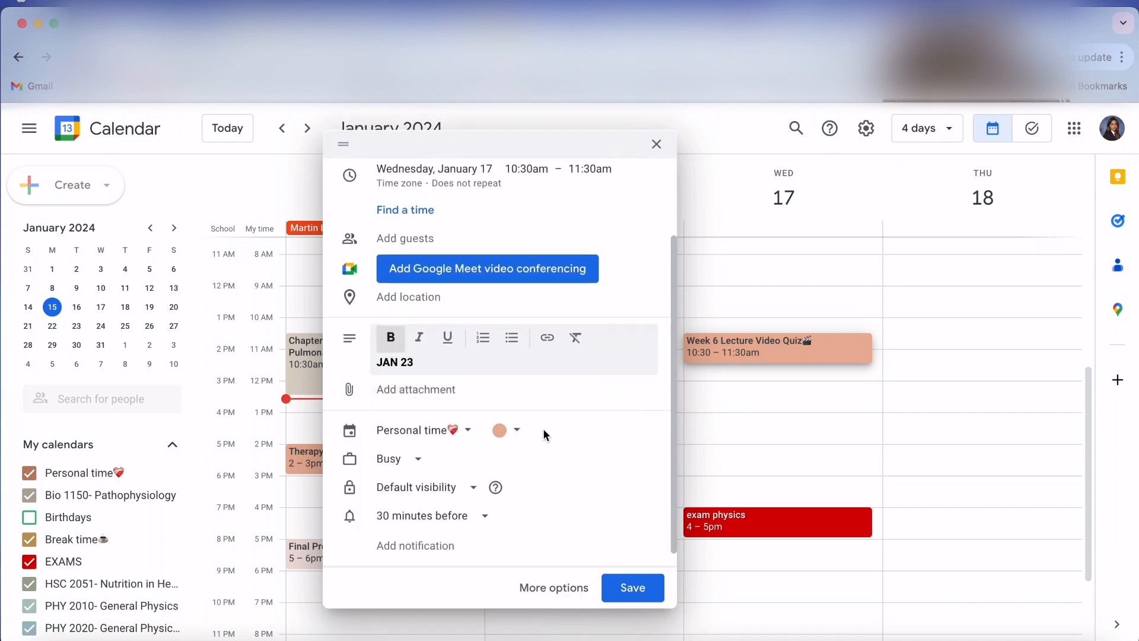
pyautogui.click(457, 442)
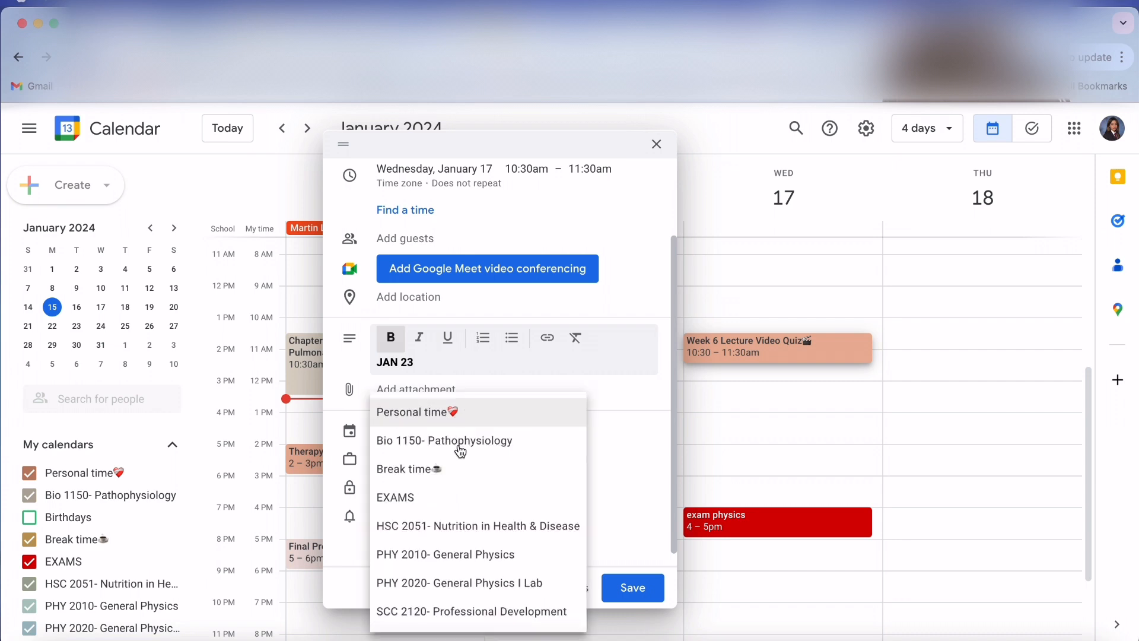
pyautogui.click(461, 450)
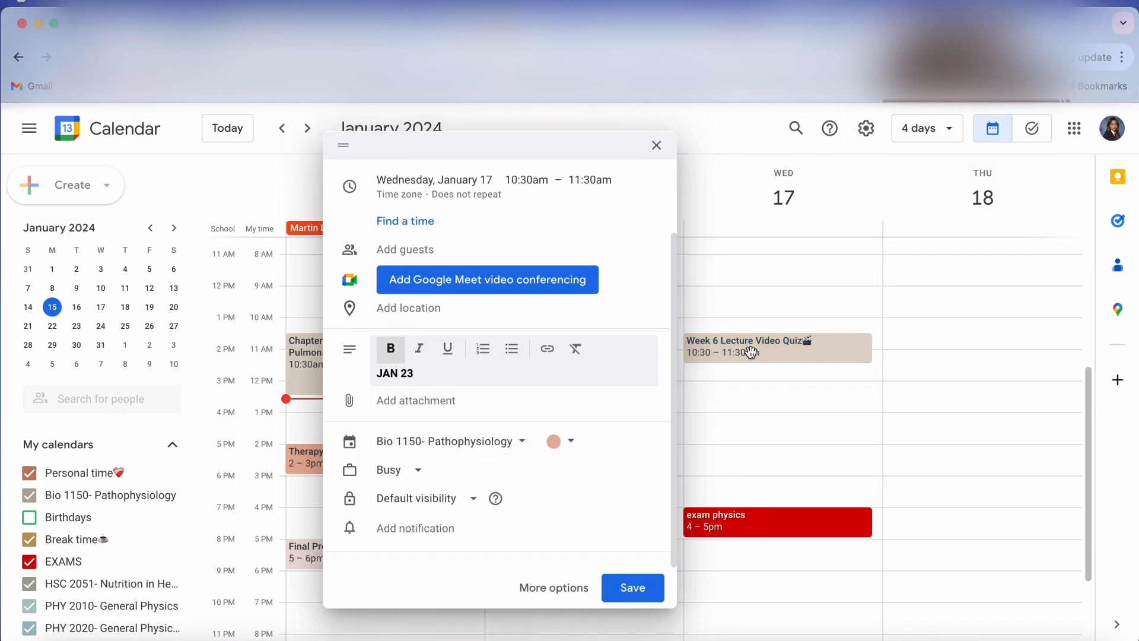
pyautogui.click(573, 449)
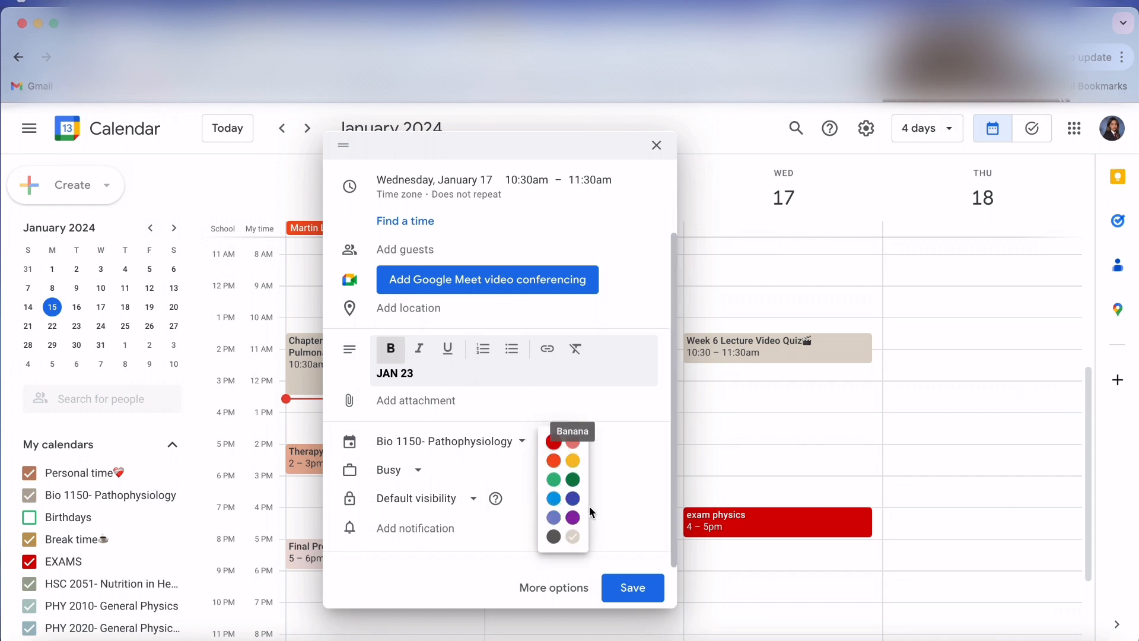
pyautogui.click(624, 414)
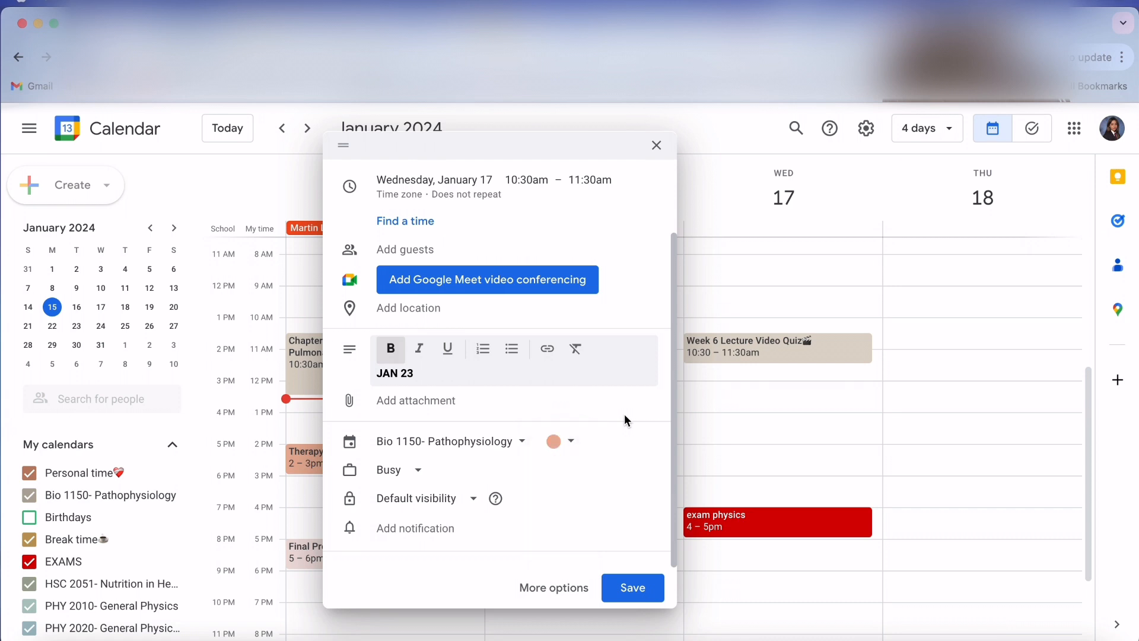
pyautogui.click(633, 588)
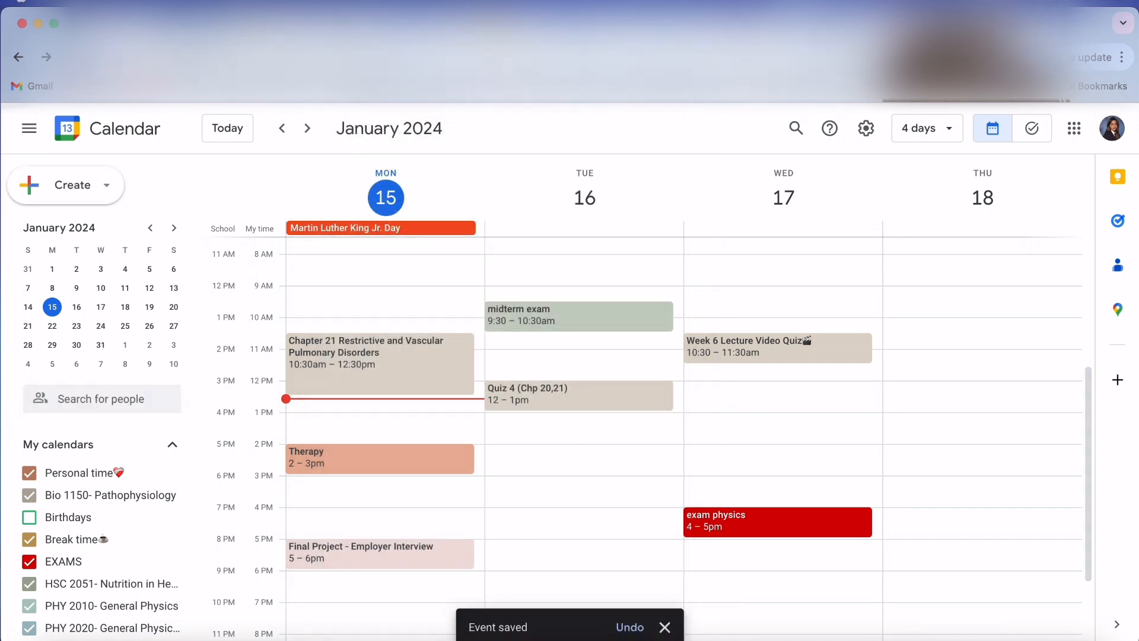
# Open Pinterest in a new browser tab and search for "google calendar hex codes neutral".
pyautogui.press('super+t')
pyautogui.write('pint')
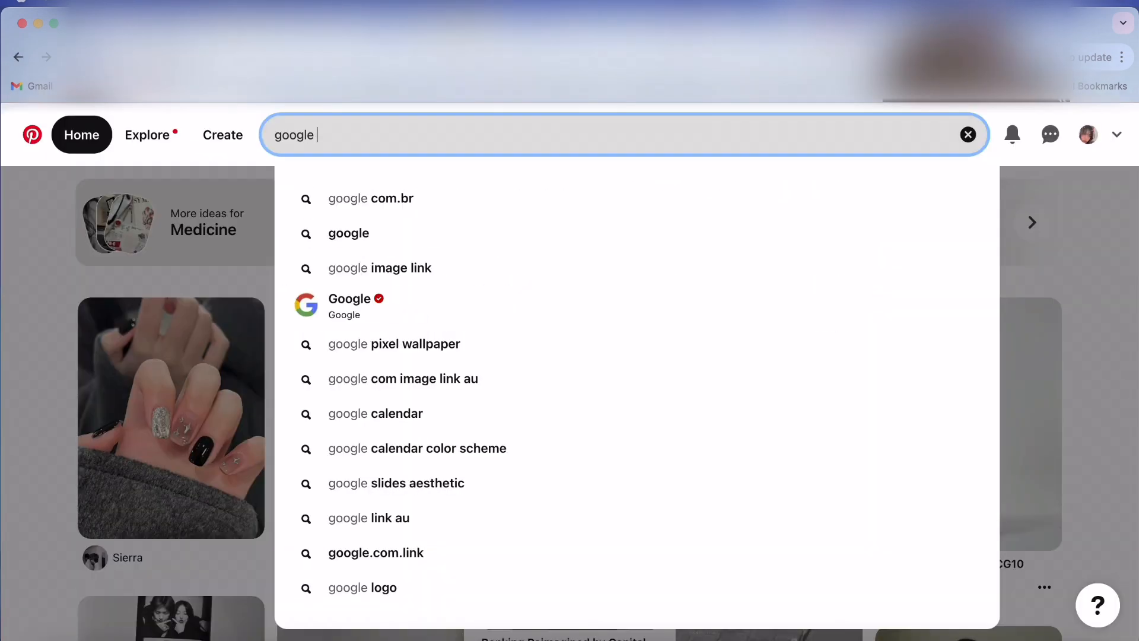
pyautogui.write('c')
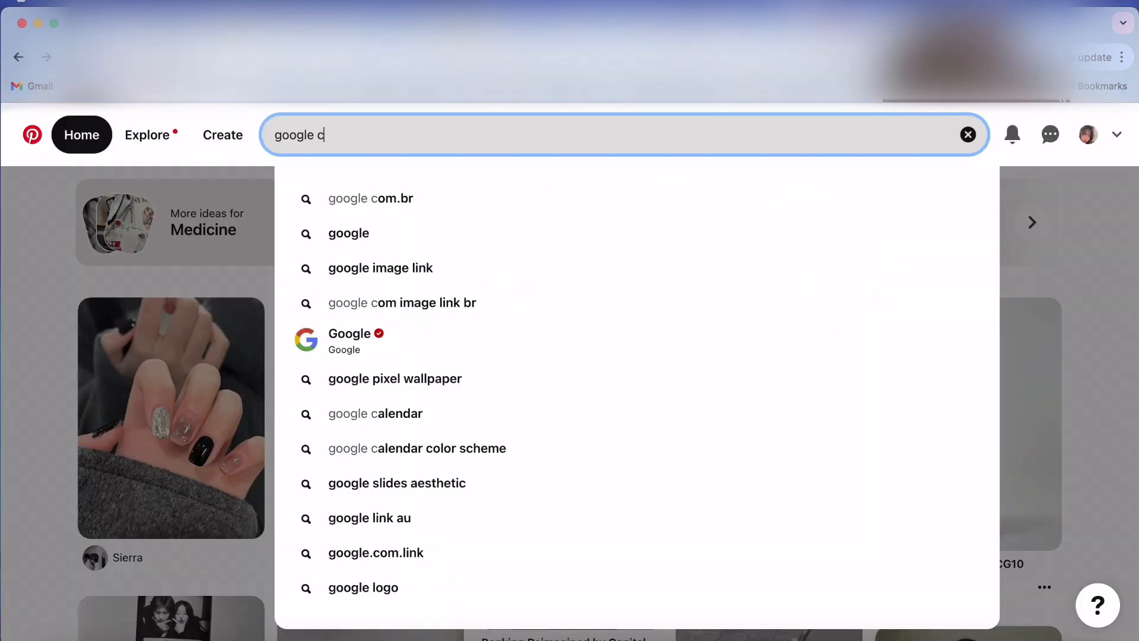
pyautogui.write('alendar hex ')
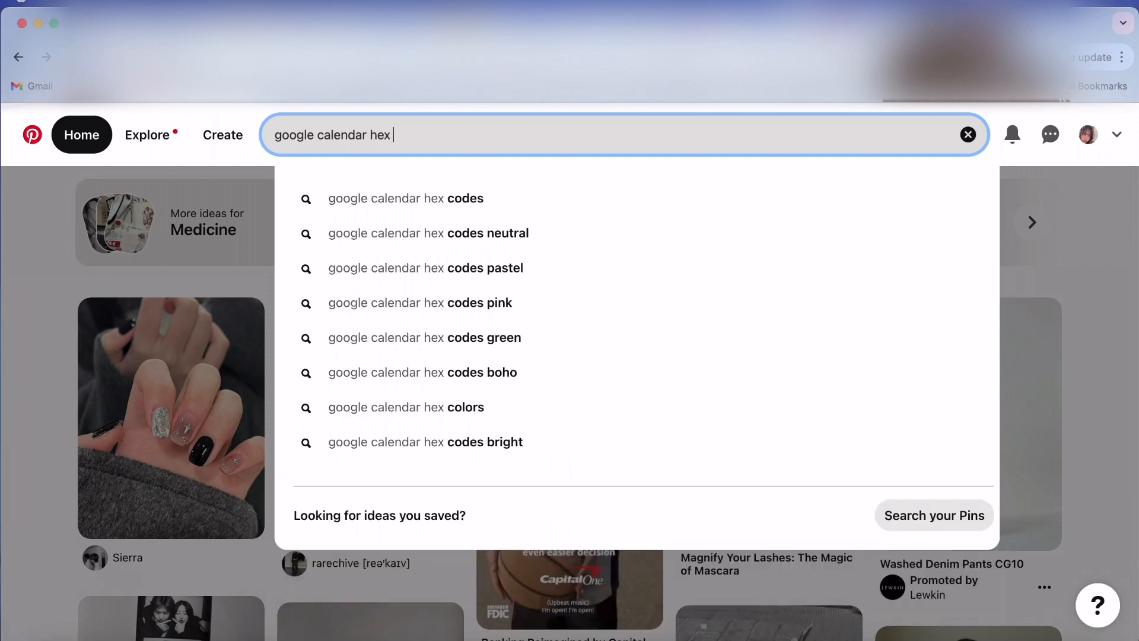
pyautogui.write('co')
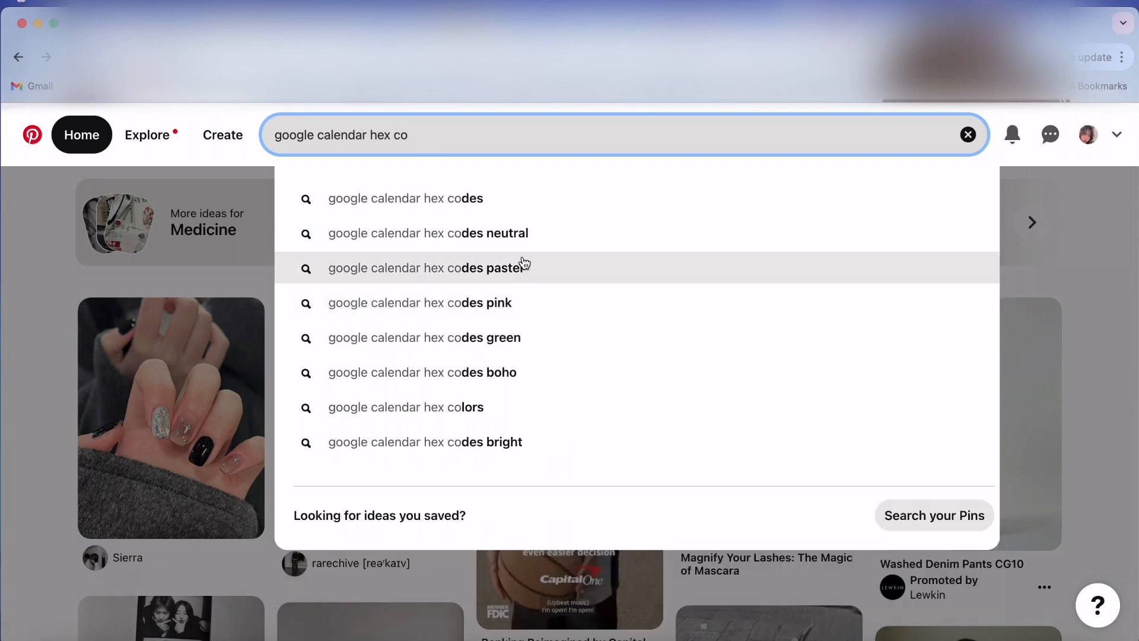
pyautogui.click(524, 242)
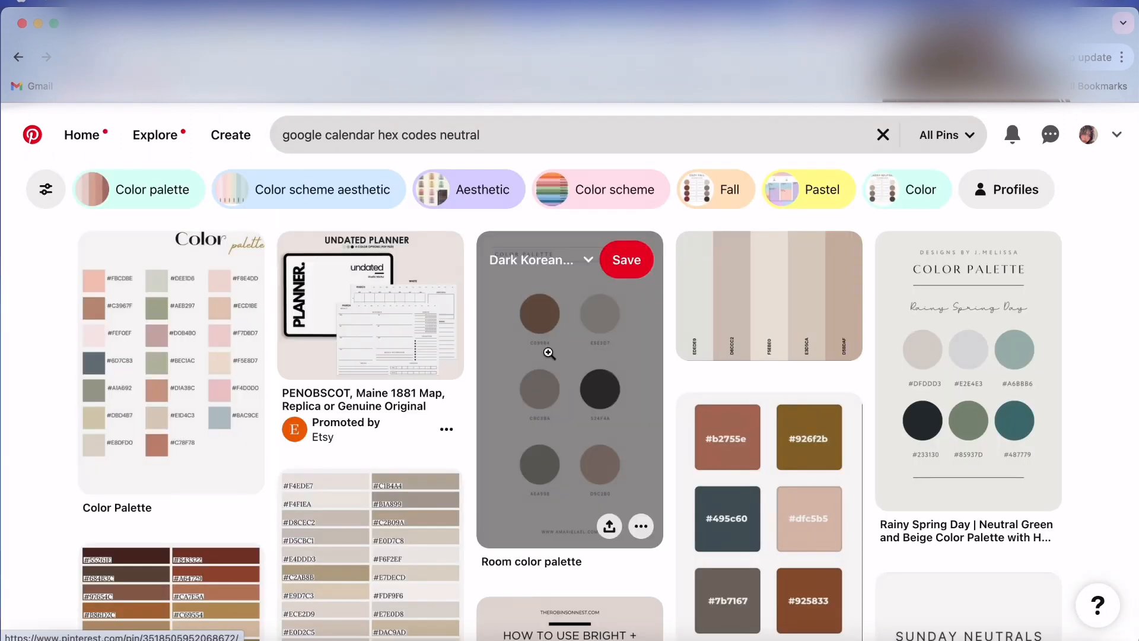
# Open the Room color palette pin and examine the hex codes below its color swatches.
pyautogui.click(548, 353)
pyautogui.scroll(-3, 425, 379)
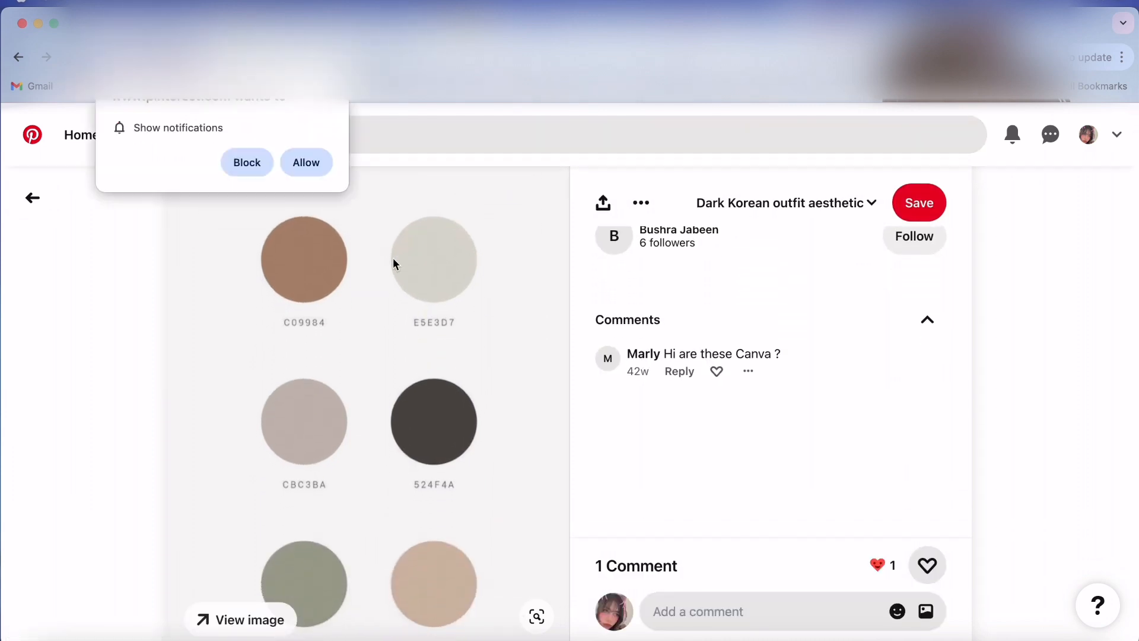
pyautogui.scroll(-2, 393, 257)
pyautogui.click(328, 102)
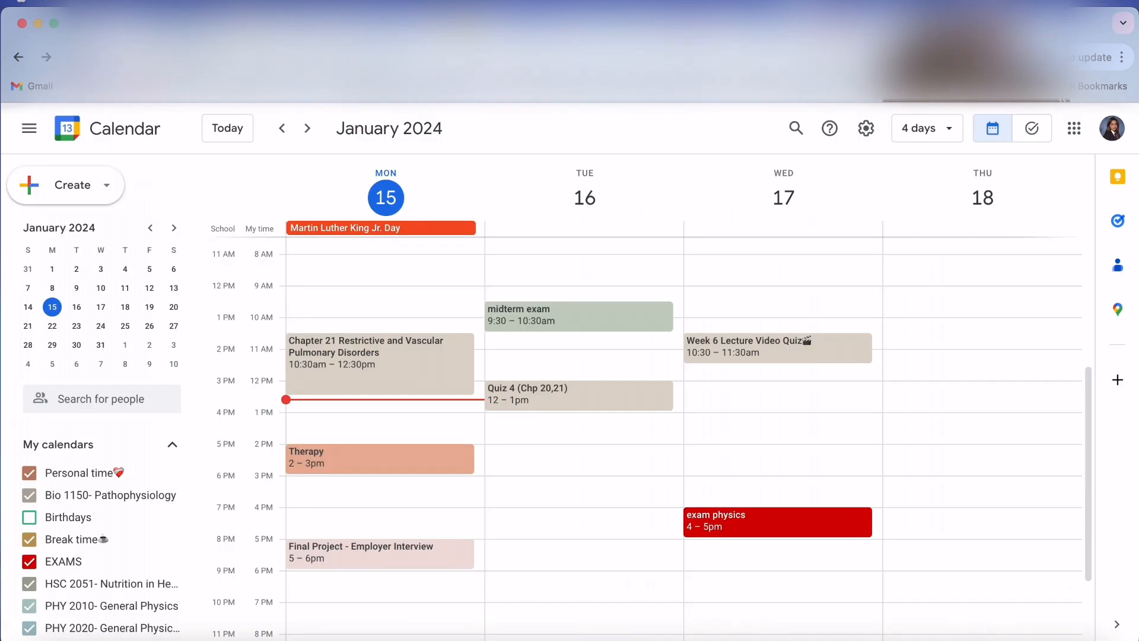
# In Google Calendar, view the custom color chooser and its hex value for the HSC 2051 Nutrition calendar, and cancel without changing it.
pyautogui.scroll(-3, 163, 492)
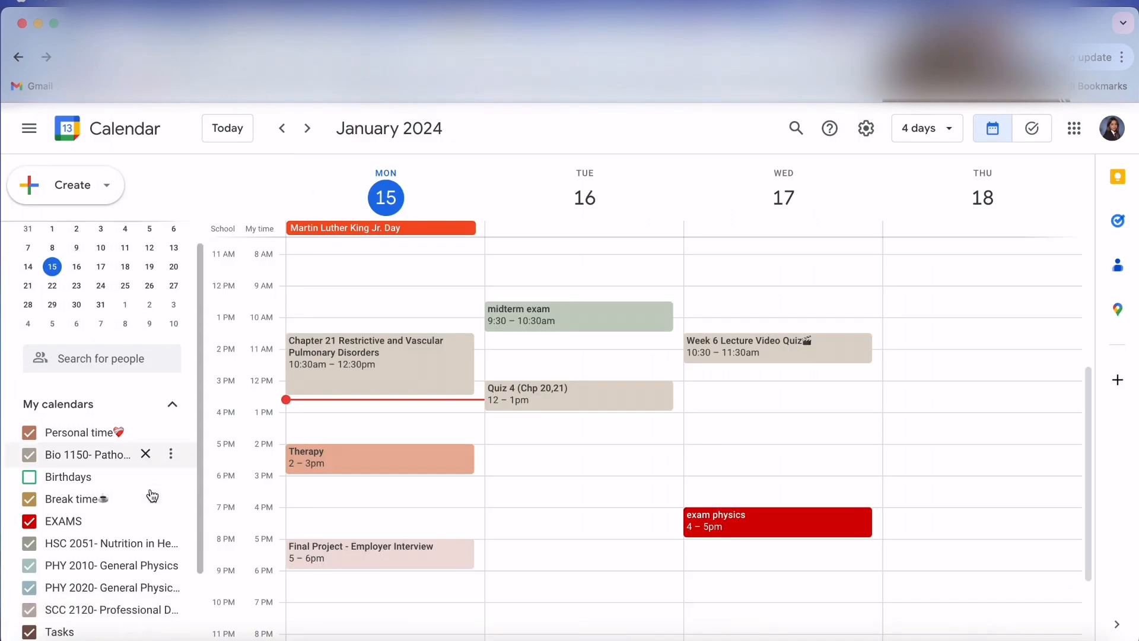
pyautogui.click(170, 466)
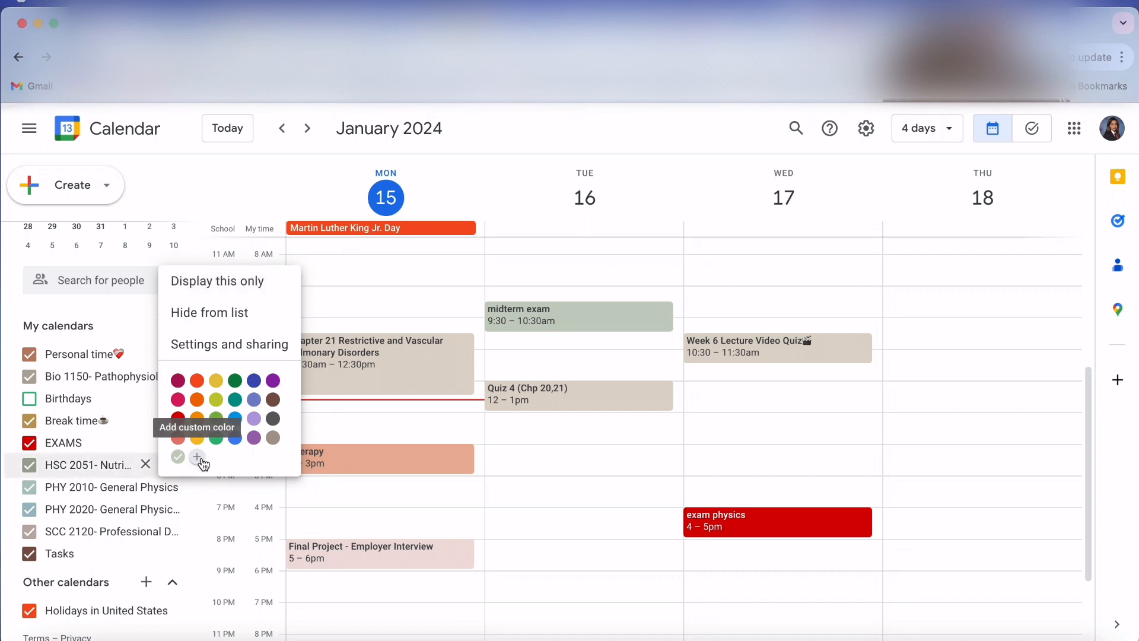
pyautogui.click(199, 458)
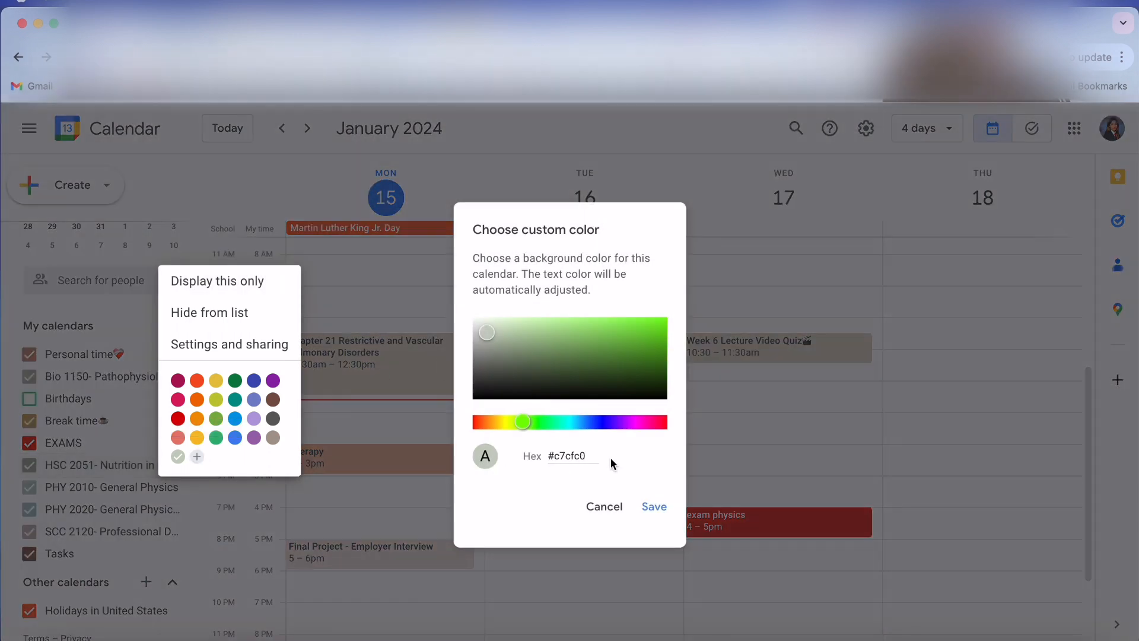
pyautogui.click(606, 503)
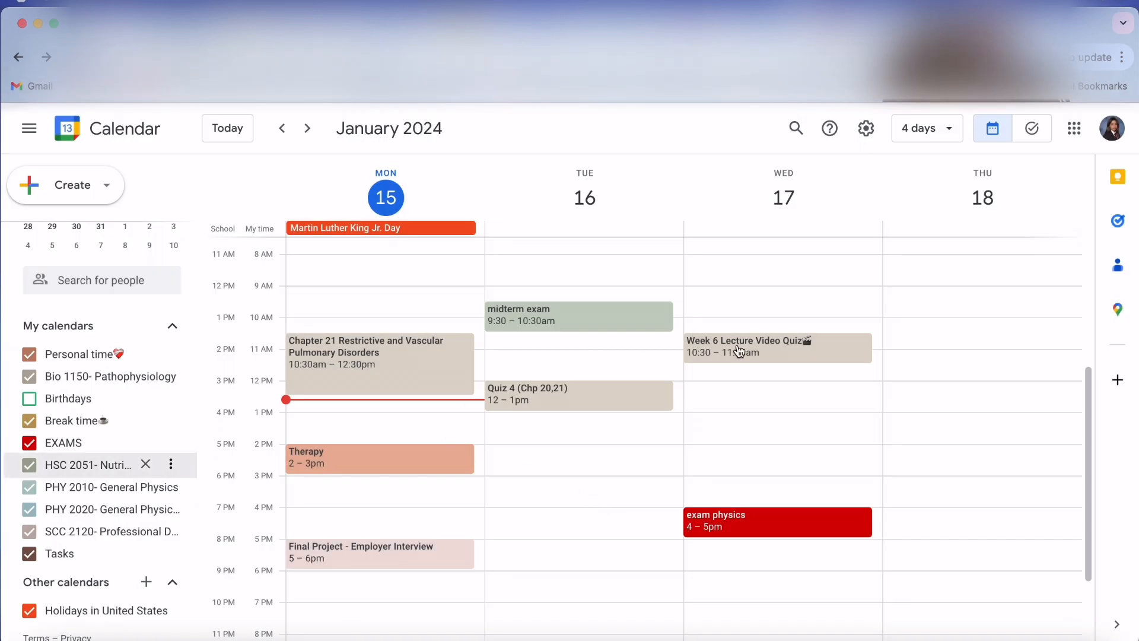
# Move the Week 6 Lecture Video Quiz event to 10–11am on Wednesday, January 17.
pyautogui.moveTo(738, 350); pyautogui.dragTo(738, 334)
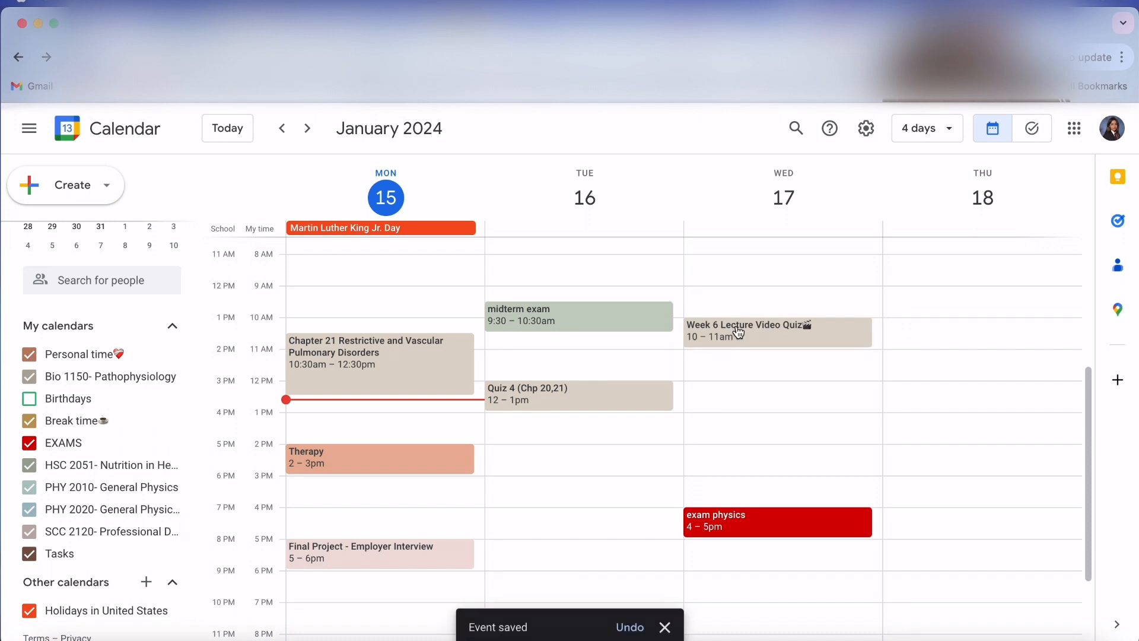
# Copy "Personalized Learning Chapter 7 Electrolyte Imbalances" from Canvas as the title of a new Google Calendar event on Wednesday, January 17, 11:00am–12:00pm.
pyautogui.click(154, 24)
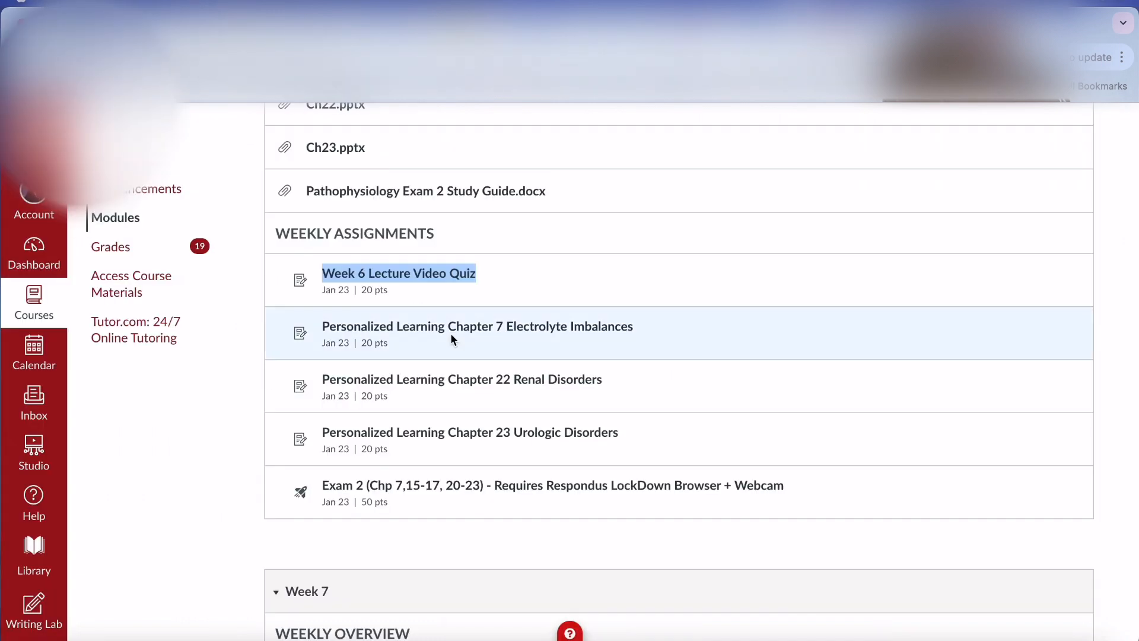
pyautogui.moveTo(652, 325); pyautogui.dragTo(354, 321)
pyautogui.moveTo(657, 331); pyautogui.dragTo(326, 333)
pyautogui.hotkey('ctrl', 'c')
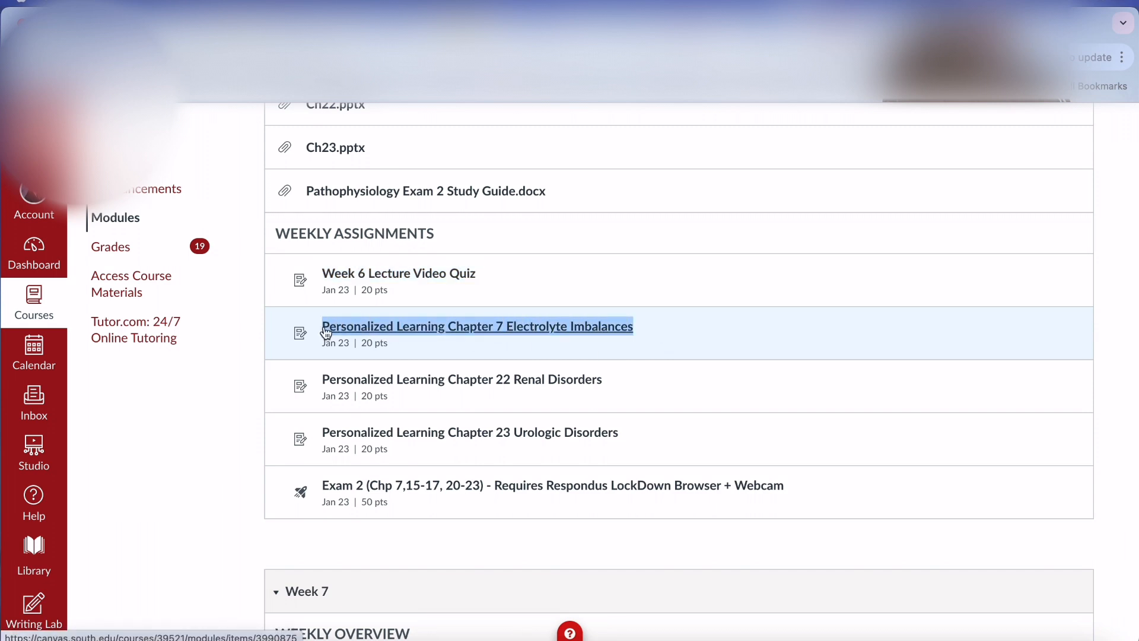
pyautogui.click(267, 23)
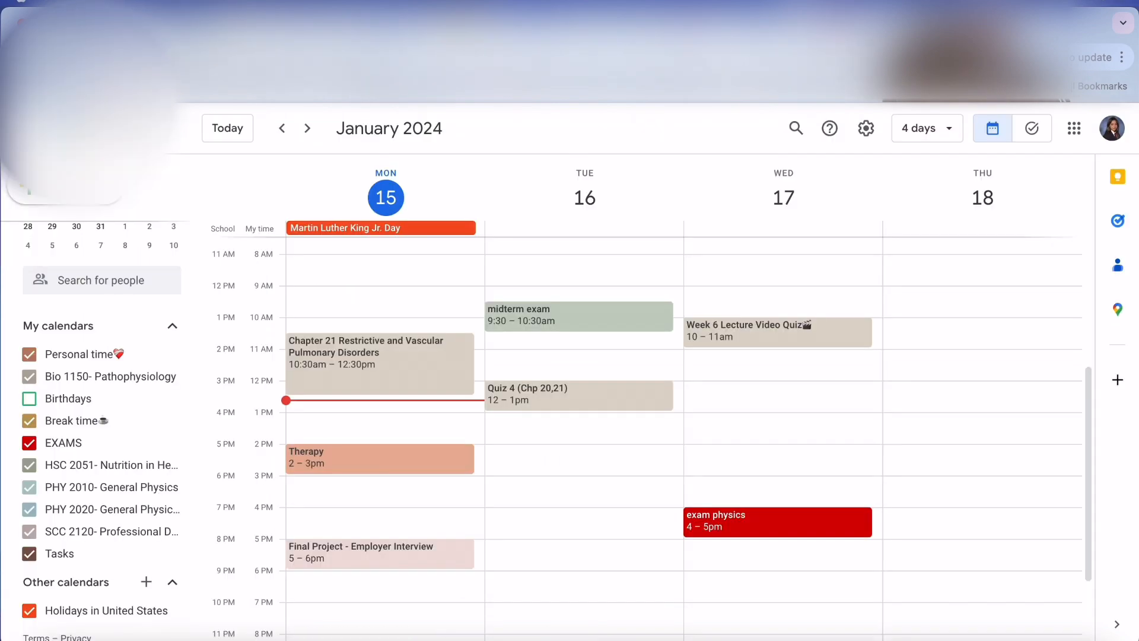
pyautogui.click(796, 361)
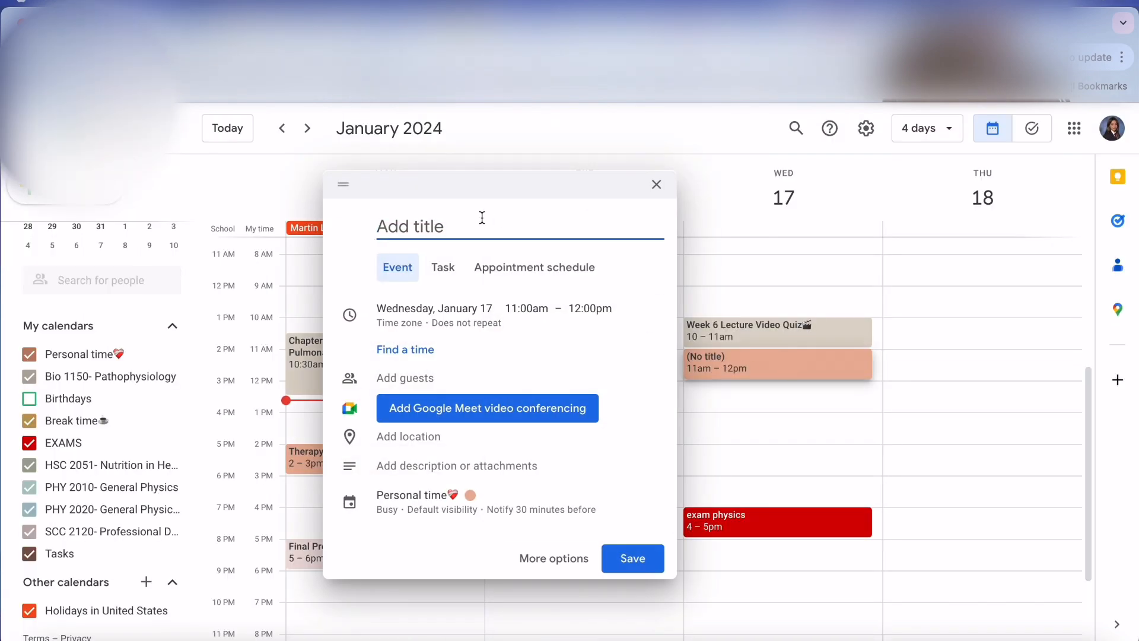
pyautogui.hotkey('ctrl', 'v')
# Add "Jan 23" in bold as the description of the Chapter 7 Electrolyte Imbalances event.
pyautogui.click(445, 464)
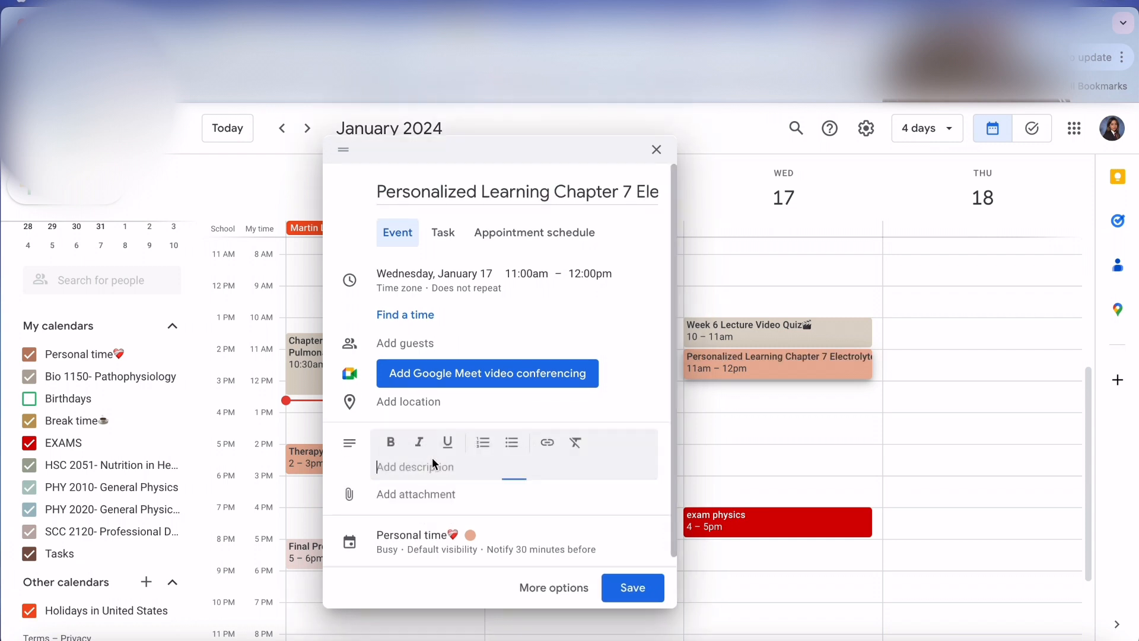
pyautogui.write('J')
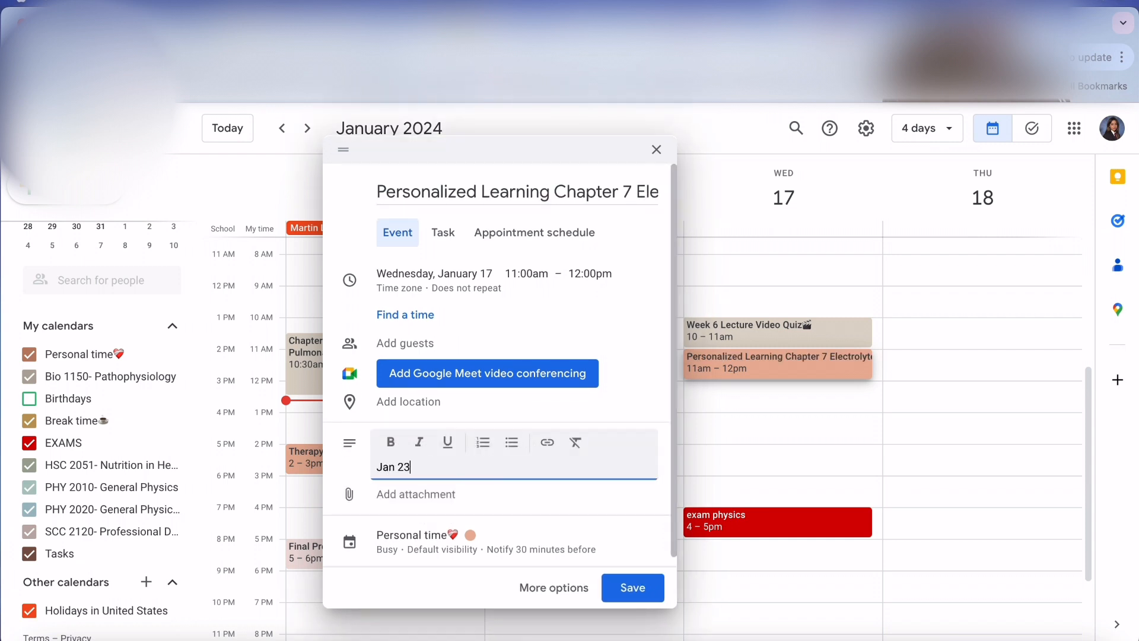
pyautogui.write('an 23')
pyautogui.moveTo(437, 466); pyautogui.dragTo(378, 467)
pyautogui.click(401, 446)
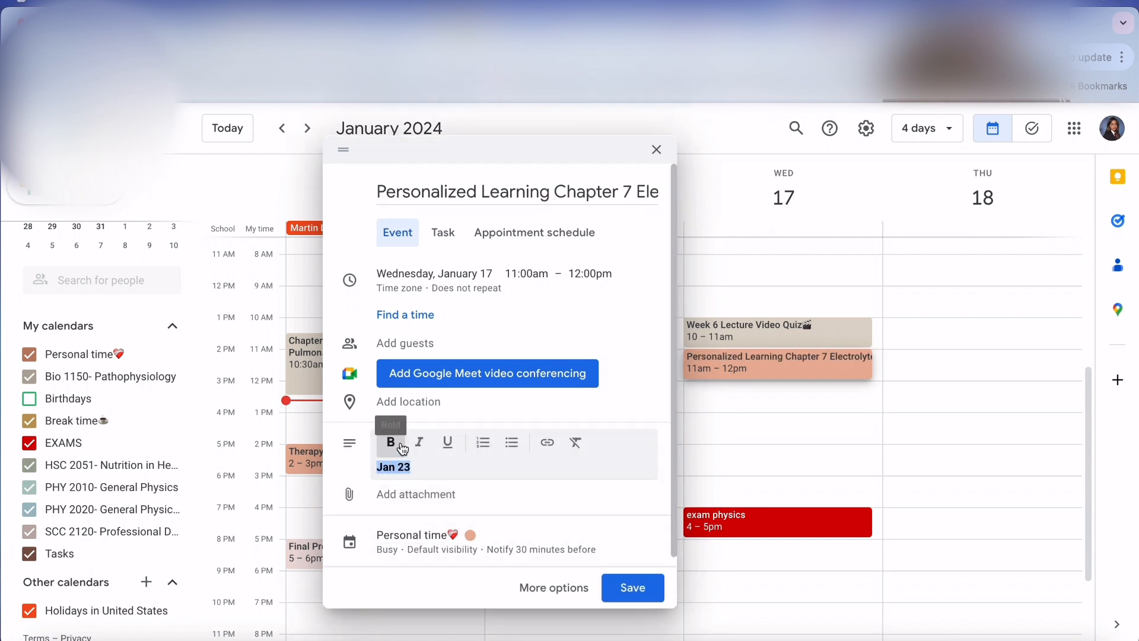
# Assign the Chapter 7 Electrolyte Imbalances event to the Bio 1150- Pathophysiology calendar and save it.
pyautogui.click(439, 543)
pyautogui.click(427, 430)
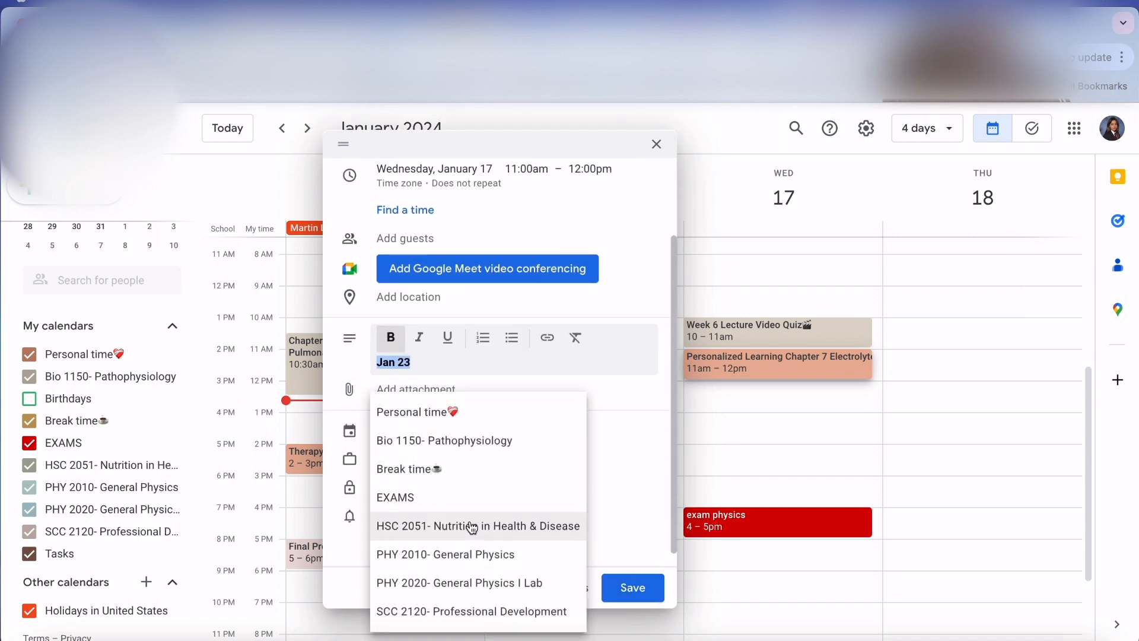
pyautogui.click(465, 440)
pyautogui.click(634, 588)
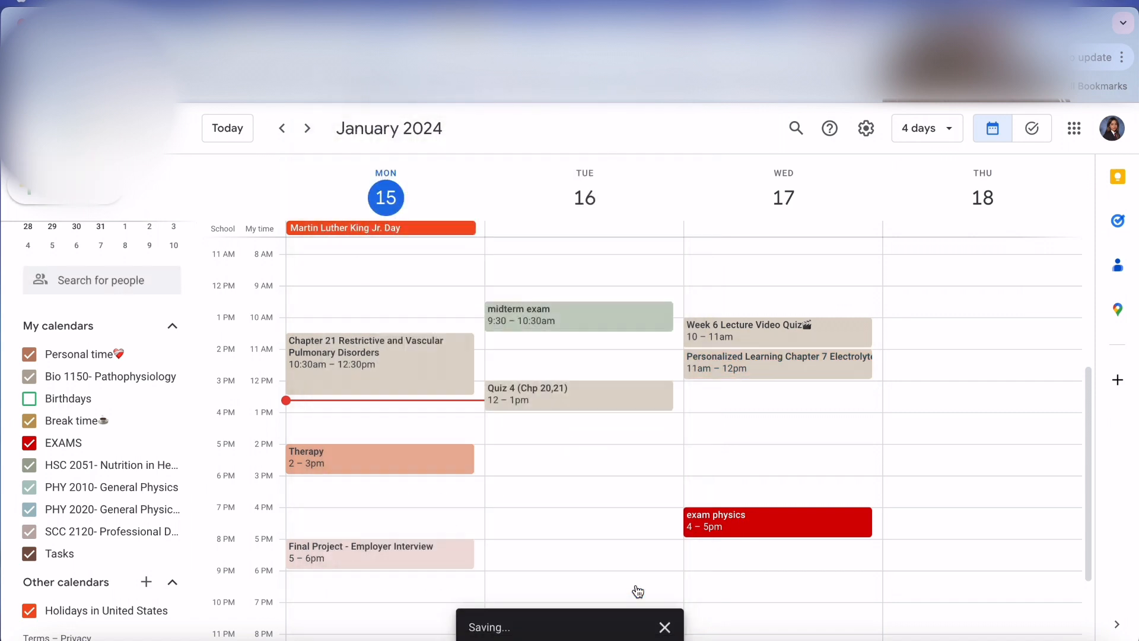
# Copy "Personalized Learning Chapter 22 Renal Disorders" from Canvas as the title of a new Google Calendar event on Wednesday, January 17, 12:00pm–1:00pm.
pyautogui.hotkey('ctrl', 'Tab')
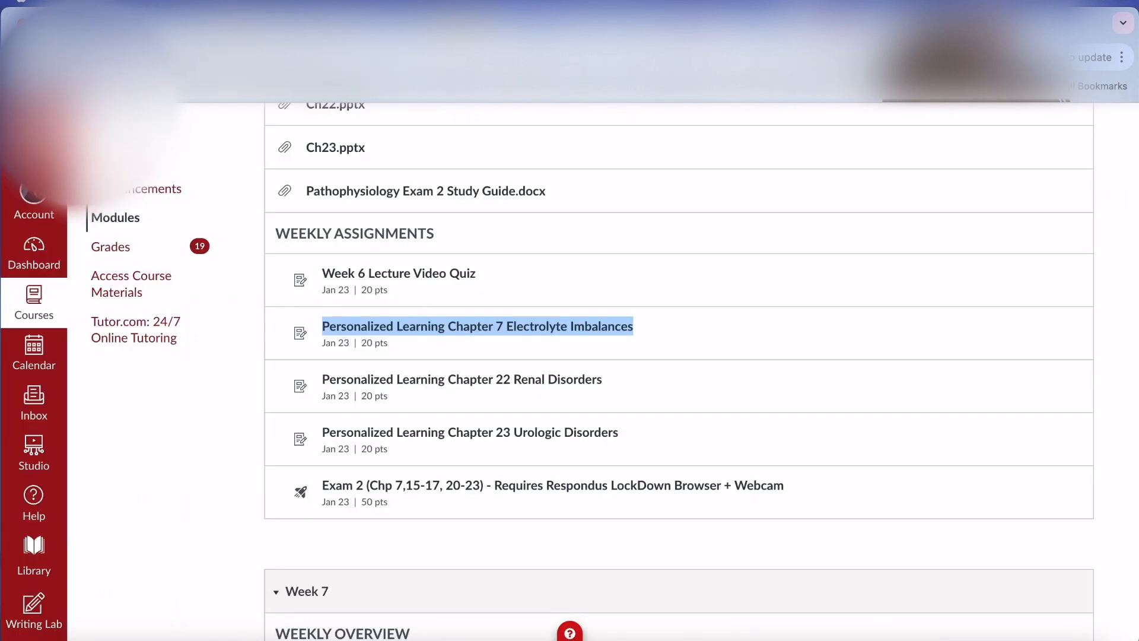
pyautogui.moveTo(603, 379); pyautogui.dragTo(321, 377)
pyautogui.press('super+c')
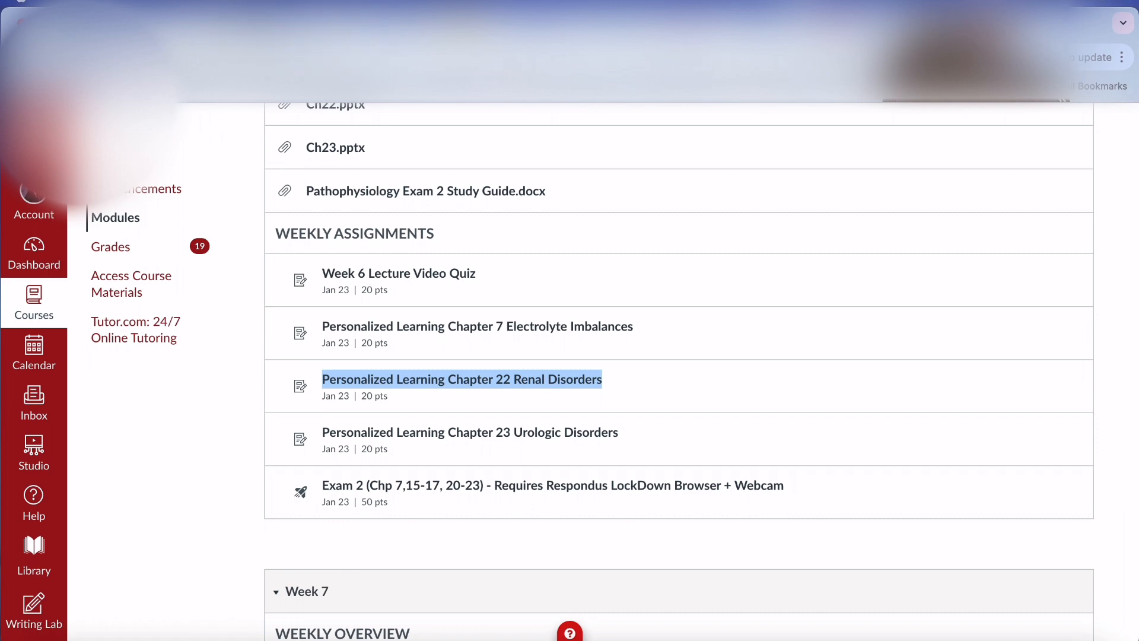
pyautogui.hotkey('ctrl', 'shift', 'Tab')
pyautogui.click(755, 389)
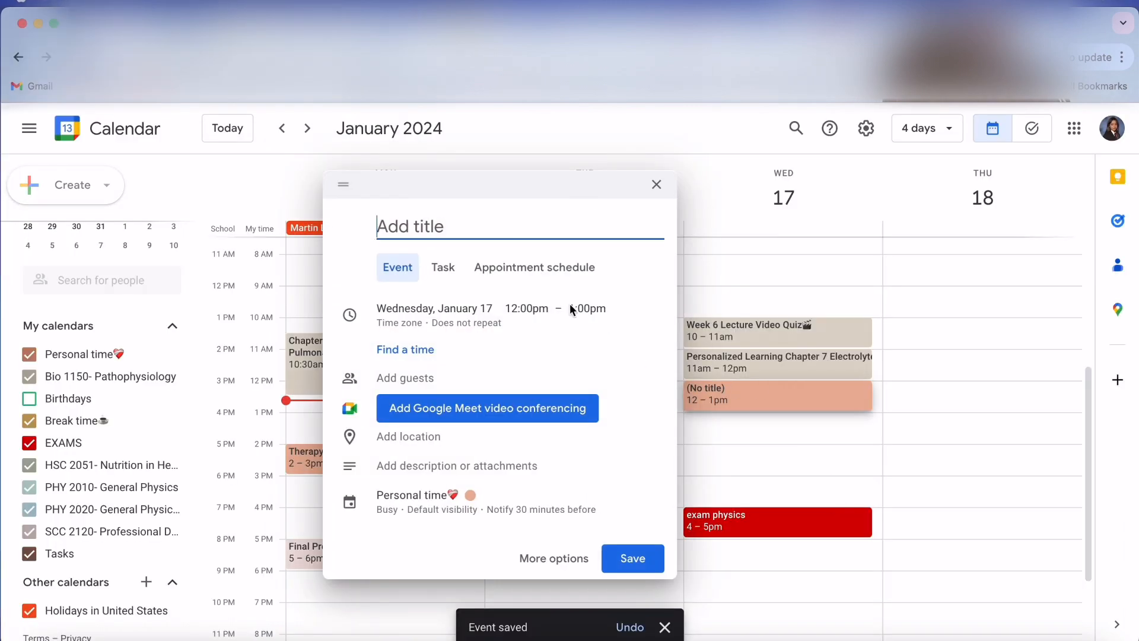
pyautogui.press('super+v')
# Assign the Chapter 22 Renal Disorders event to the Bio 1150- Pathophysiology calendar.
pyautogui.click(432, 466)
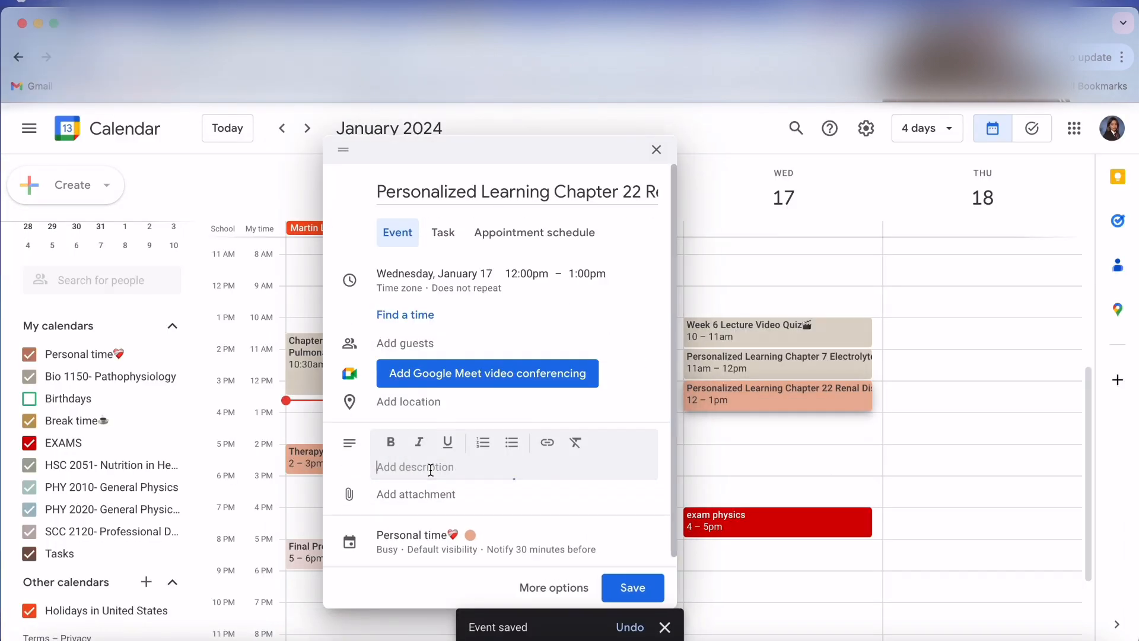
pyautogui.click(432, 535)
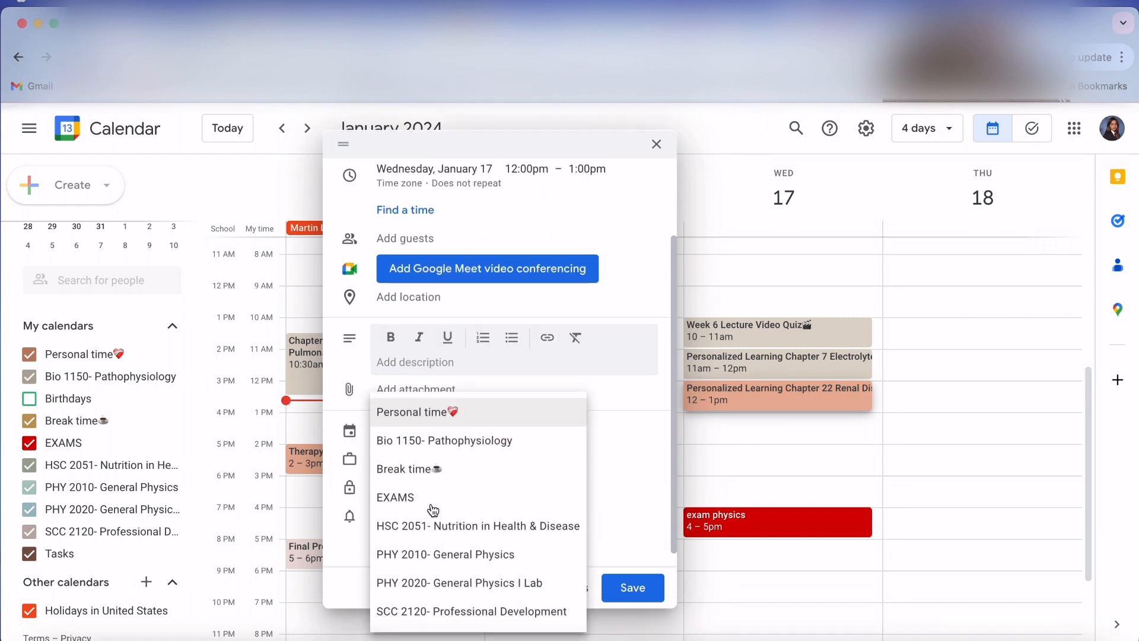
pyautogui.click(460, 442)
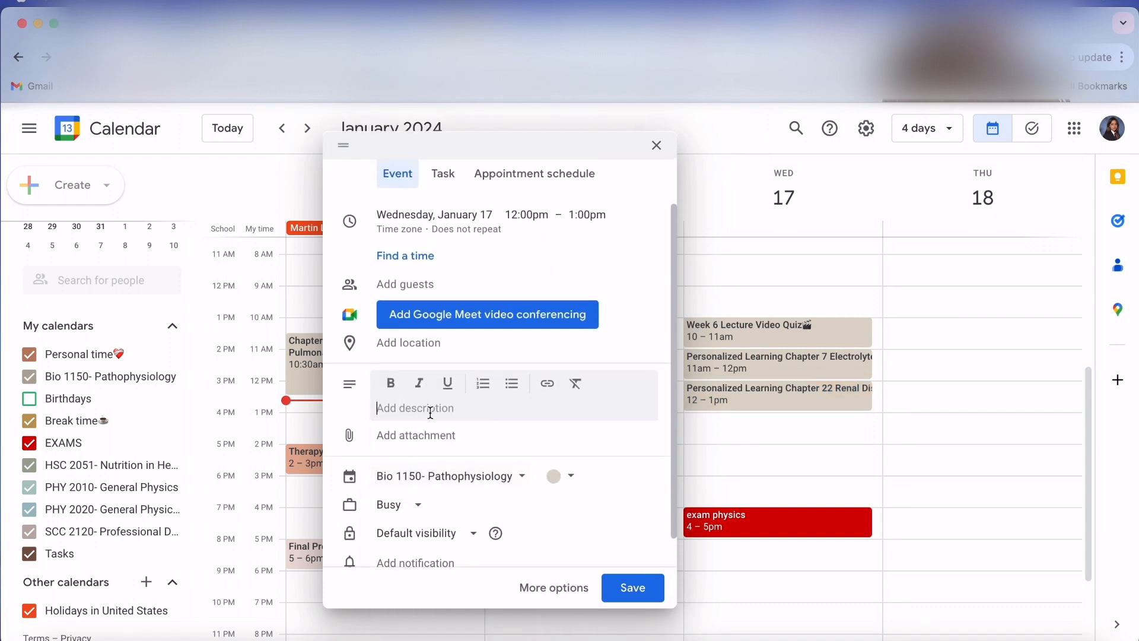
# Add "Jan 23" in bold as the description of the Chapter 22 Renal Disorders event and save it.
pyautogui.click(430, 412)
pyautogui.write('Jan 23')
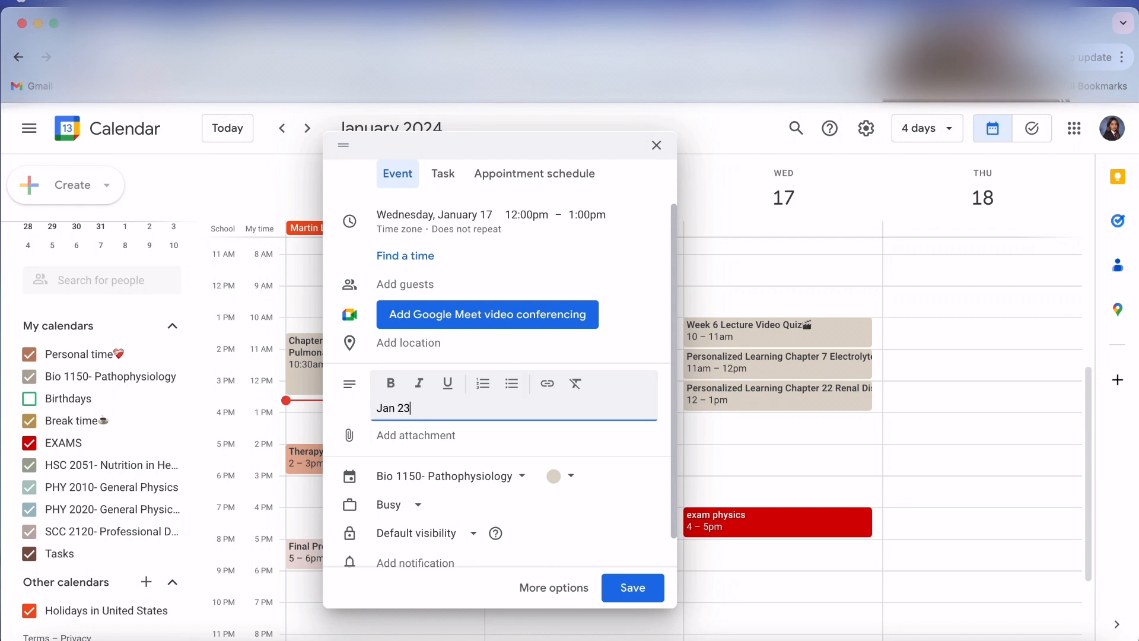
pyautogui.moveTo(430, 418); pyautogui.dragTo(376, 408)
pyautogui.click(390, 384)
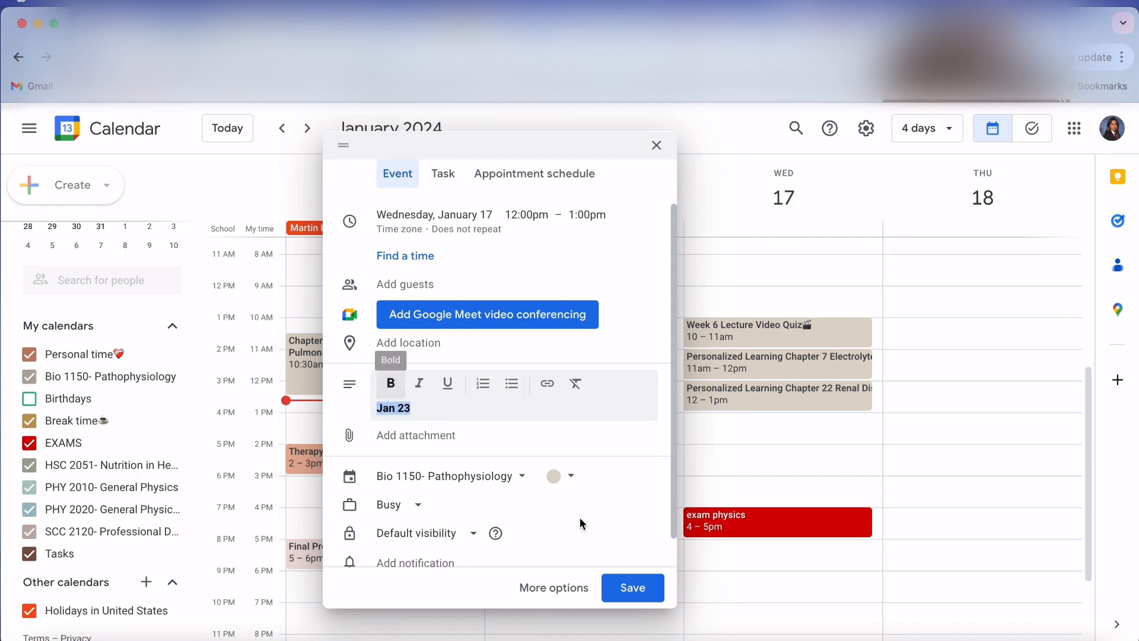
pyautogui.click(632, 587)
# Copy "Personalized Learning Chapter 23 Urologic Disorders" from Canvas as the title of a new Google Calendar event on Wednesday, January 17, 1:30pm–2:30pm.
pyautogui.click(356, 24)
pyautogui.moveTo(618, 433); pyautogui.dragTo(323, 440)
pyautogui.press('super+c')
pyautogui.click(237, 23)
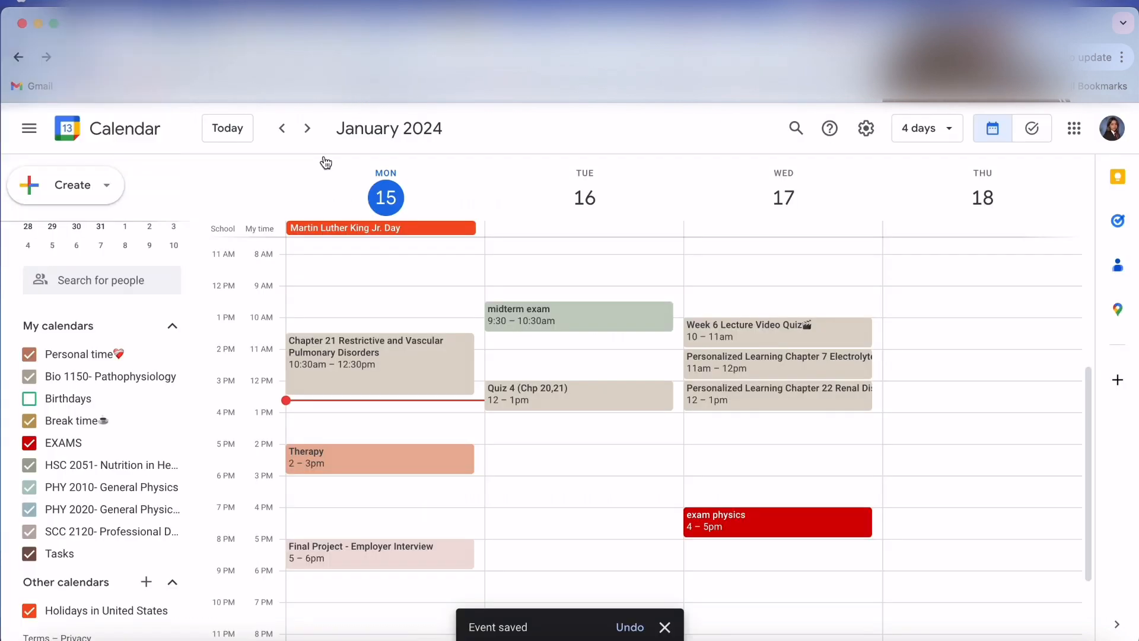
pyautogui.click(732, 434)
pyautogui.press('super+v')
# Assign the Chapter 23 Urologic Disorders event to the Bio 1150- Pathophysiology calendar.
pyautogui.click(433, 495)
pyautogui.click(439, 411)
pyautogui.click(440, 441)
# Add "Jan 23" in bold as the description of the Chapter 23 Urologic Disorders event and save it.
pyautogui.scroll(2, 437, 415)
pyautogui.click(436, 409)
pyautogui.write('Jan 23')
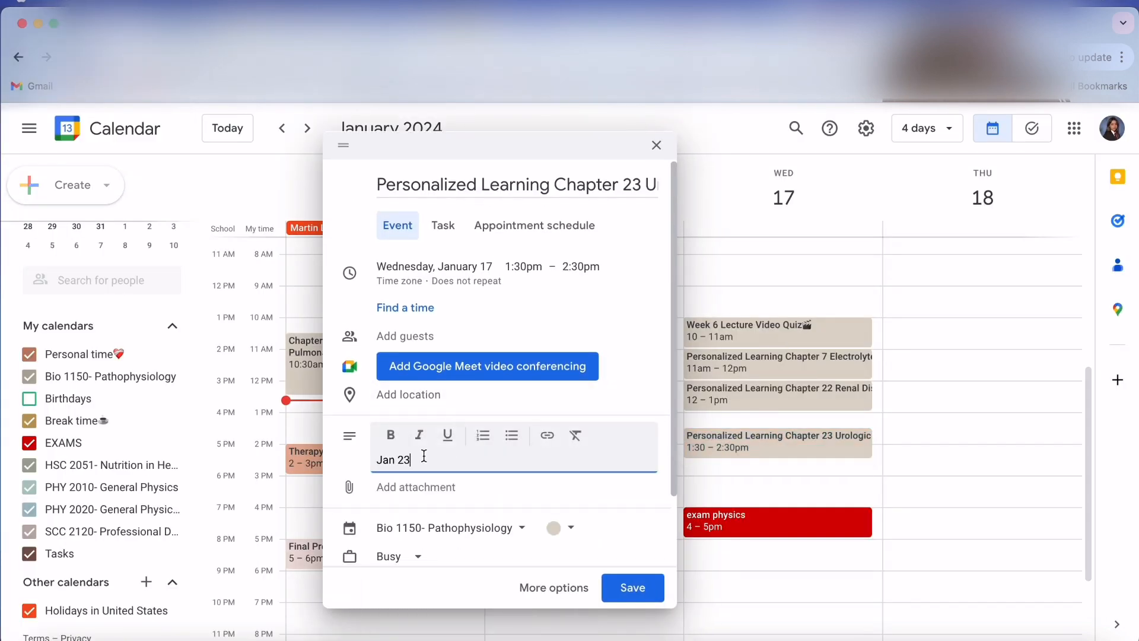
pyautogui.moveTo(423, 458); pyautogui.dragTo(376, 460)
pyautogui.click(390, 434)
pyautogui.click(632, 587)
# Switch the calendar to the Day view and look through the schedule for Monday, January 15.
pyautogui.scroll(-2, 736, 475)
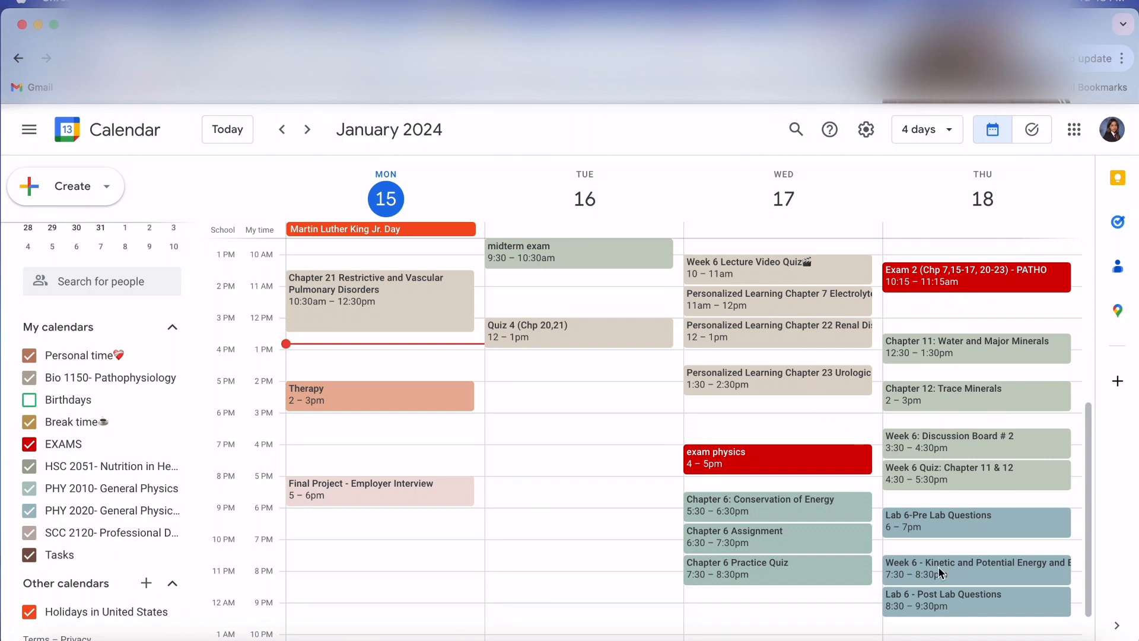
pyautogui.click(921, 131)
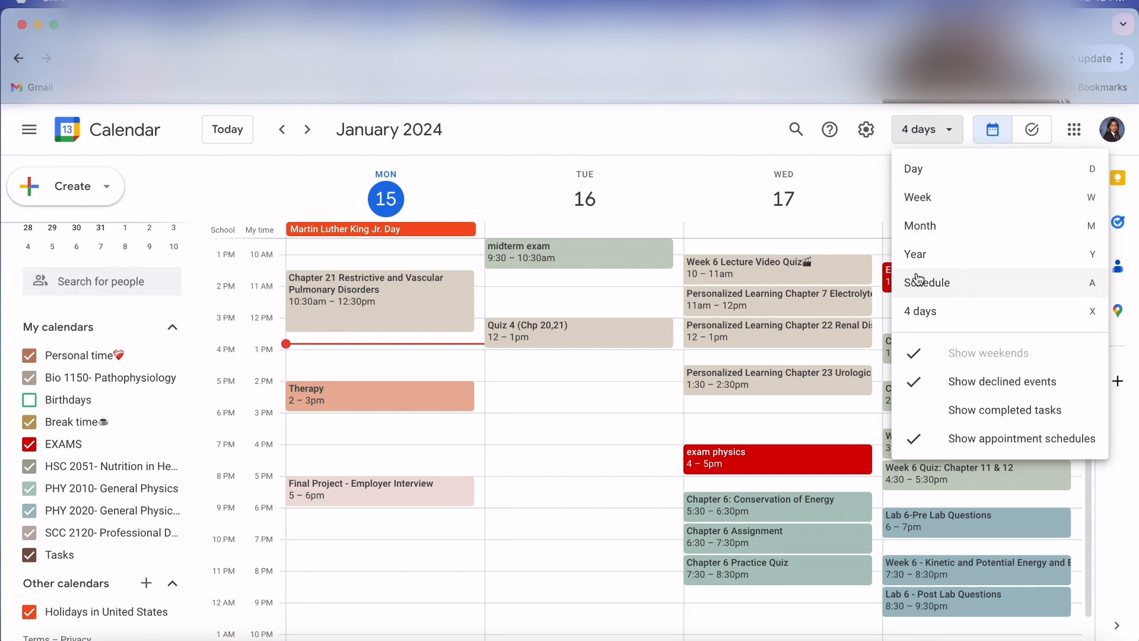
pyautogui.click(923, 172)
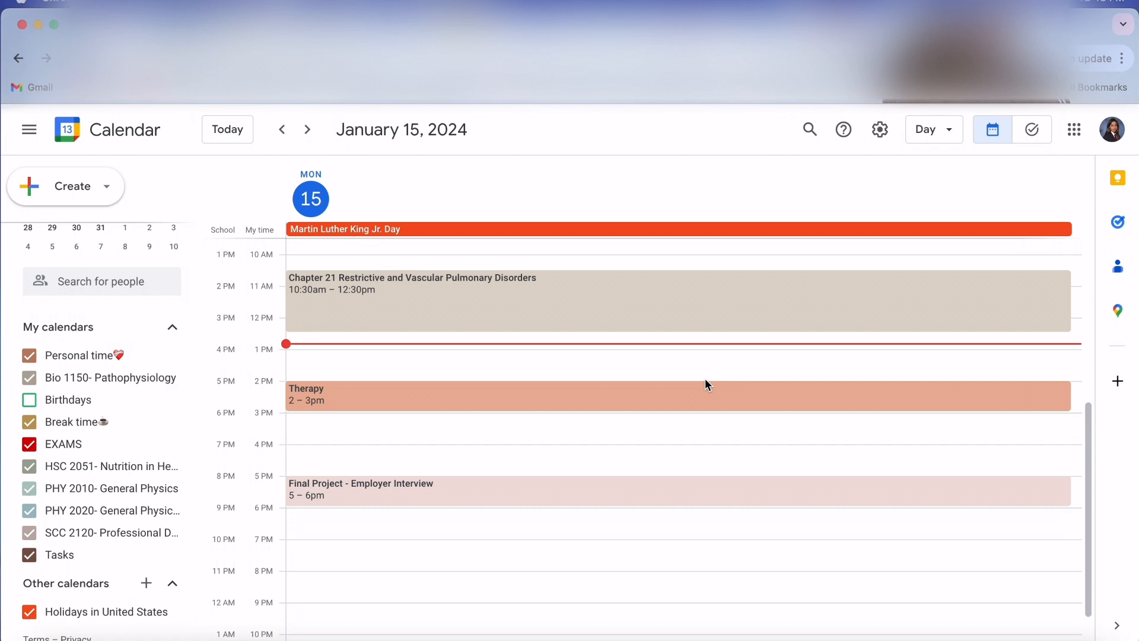
pyautogui.scroll(3, 705, 384)
pyautogui.scroll(-5, 705, 384)
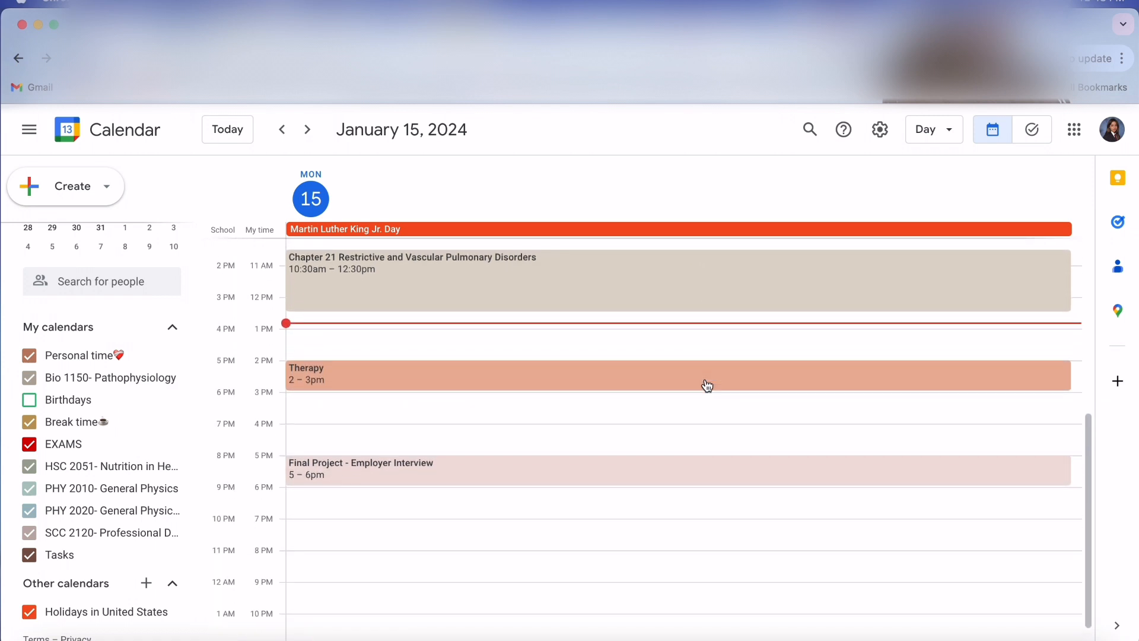
# Return the calendar to the 4 days view and look over the events of January 15–18.
pyautogui.click(927, 137)
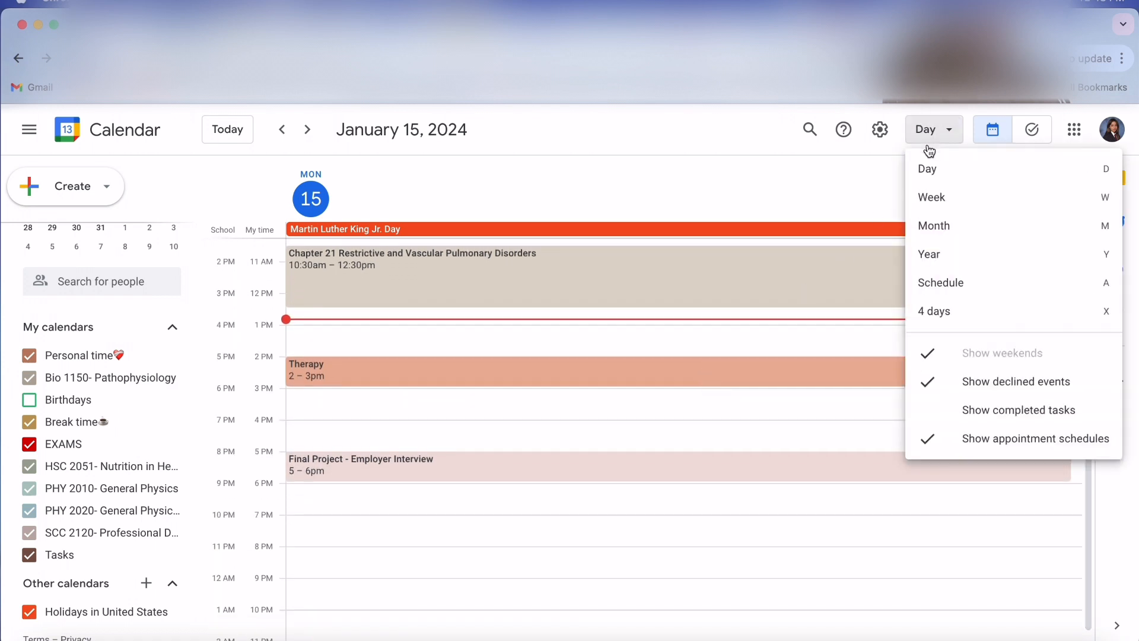
pyautogui.click(943, 316)
pyautogui.scroll(3, 511, 394)
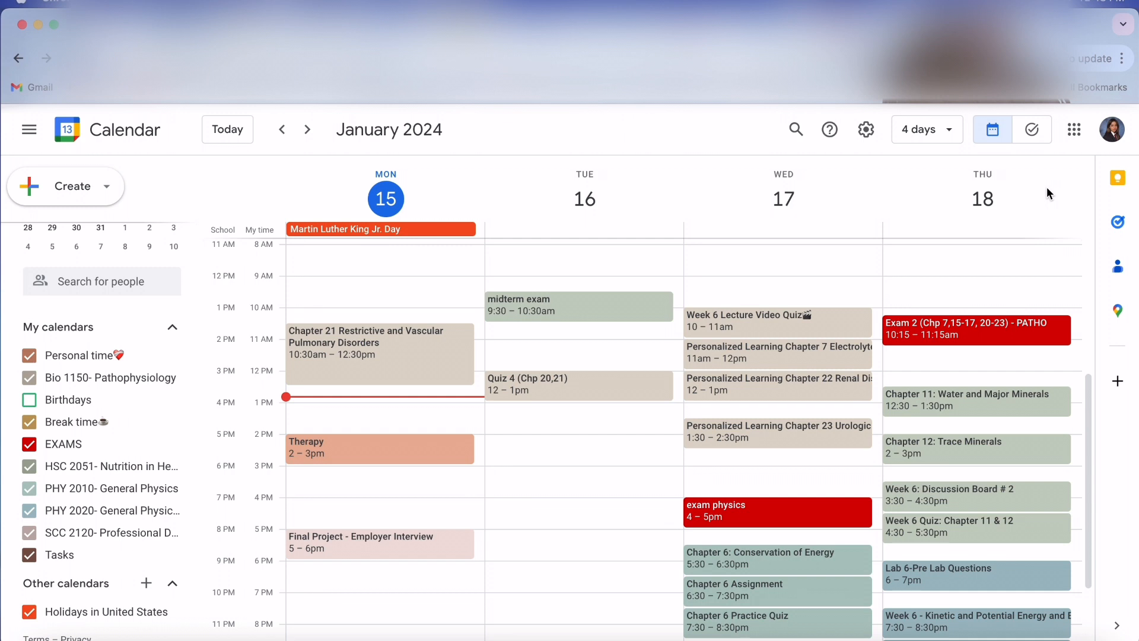
# Switch the calendar to the Week view to show January 14–20.
pyautogui.click(927, 135)
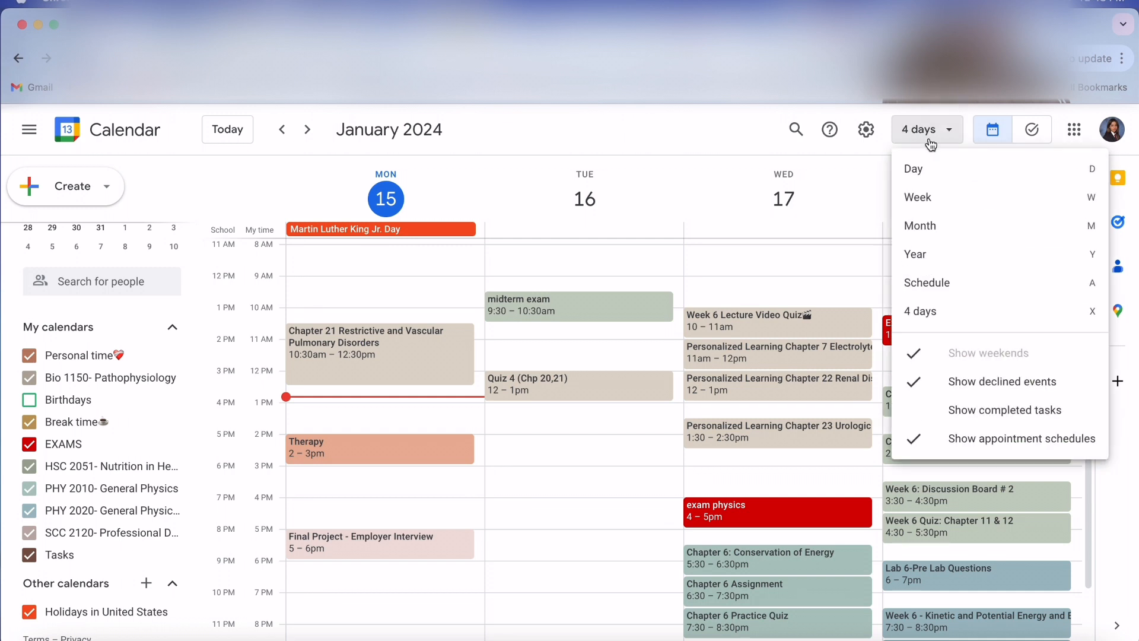
pyautogui.click(940, 202)
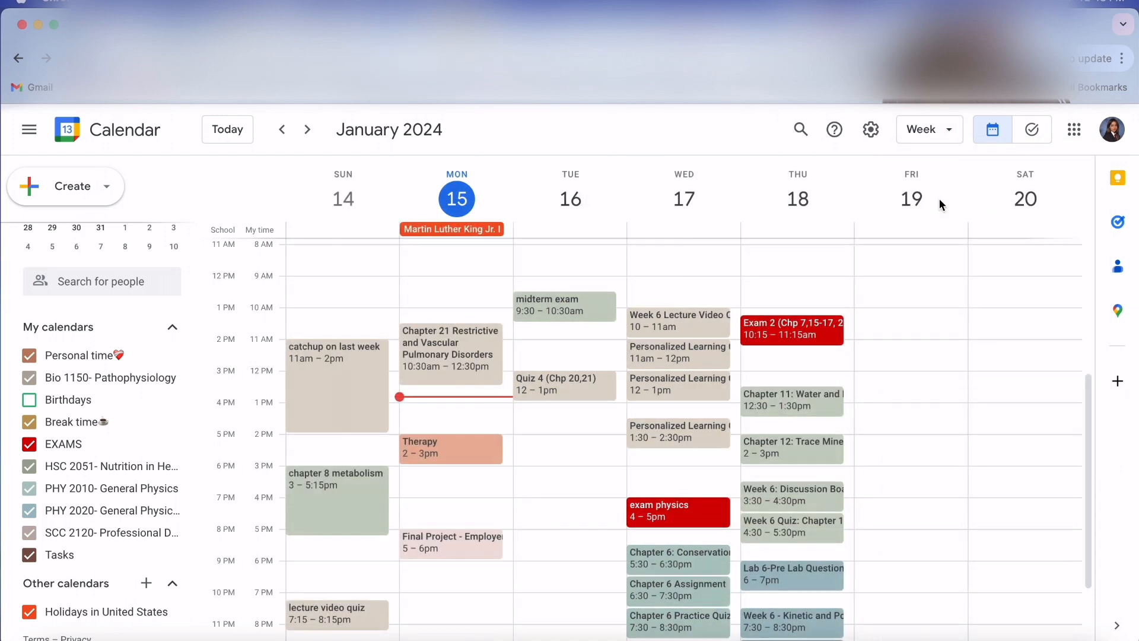
pyautogui.scroll(-2, 872, 340)
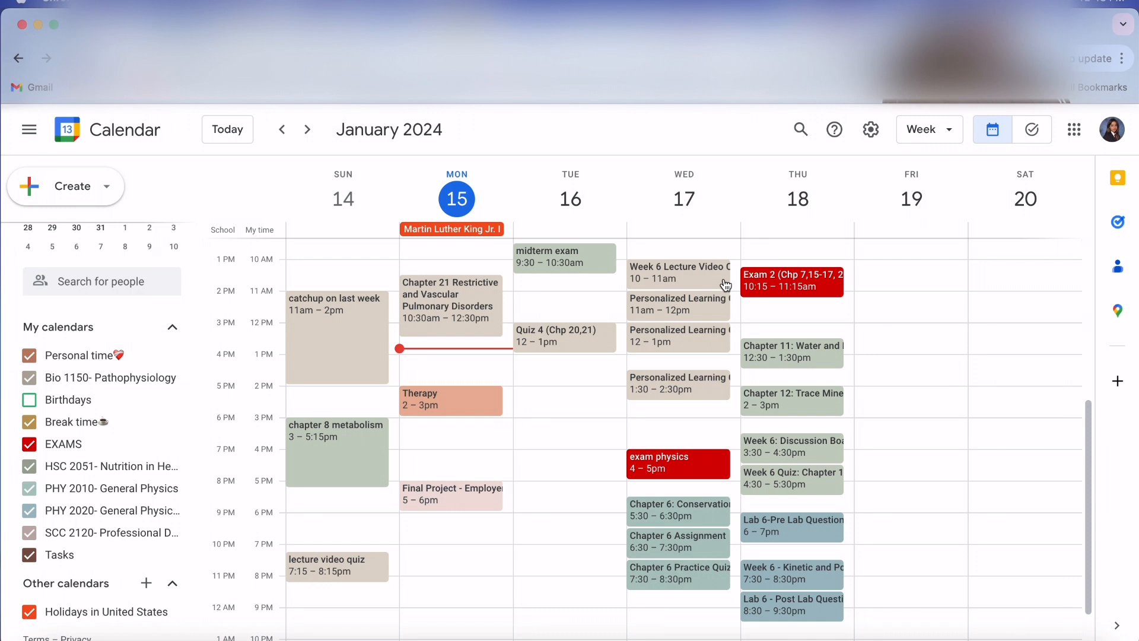
pyautogui.scroll(1, 725, 284)
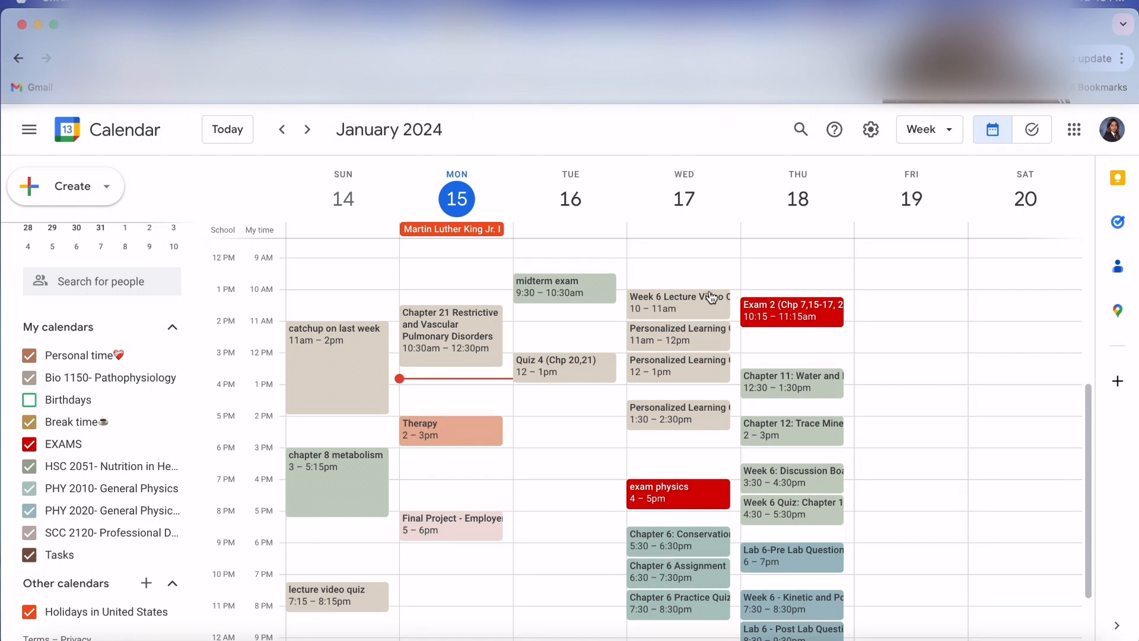
# Move the Week 6 Lecture Video Quiz to 10:15am and the Chapter 7, 22 and 23 events to 11am, 12:30pm and 2pm on Friday, January 19.
pyautogui.moveTo(708, 299); pyautogui.dragTo(935, 307)
pyautogui.moveTo(701, 342); pyautogui.dragTo(933, 343)
pyautogui.moveTo(697, 377); pyautogui.dragTo(871, 402)
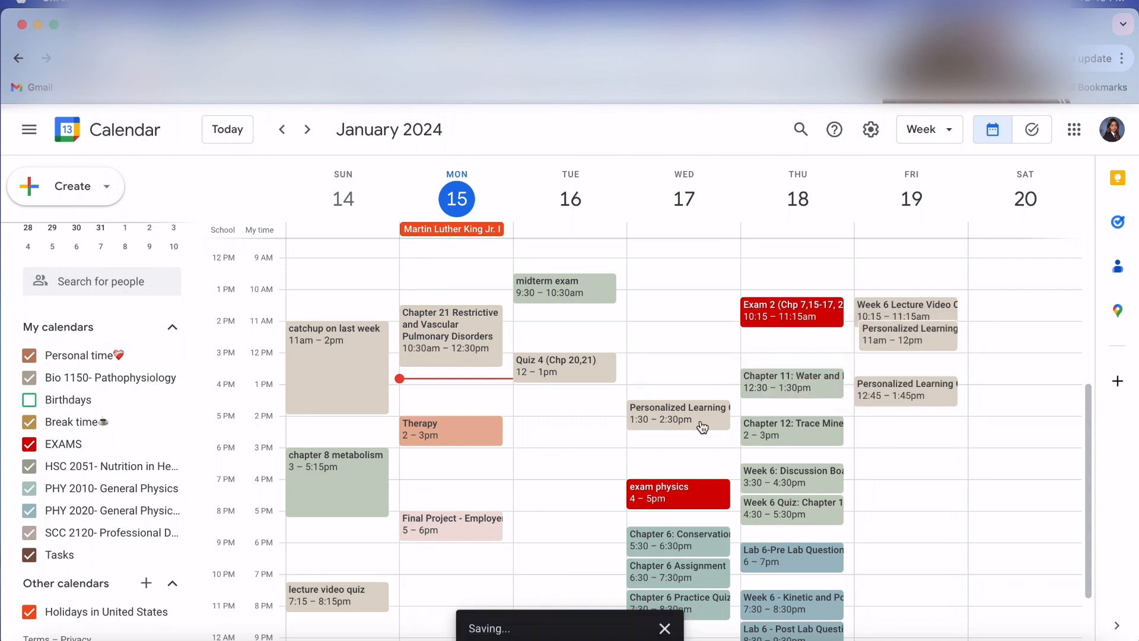
pyautogui.moveTo(679, 423); pyautogui.dragTo(877, 393)
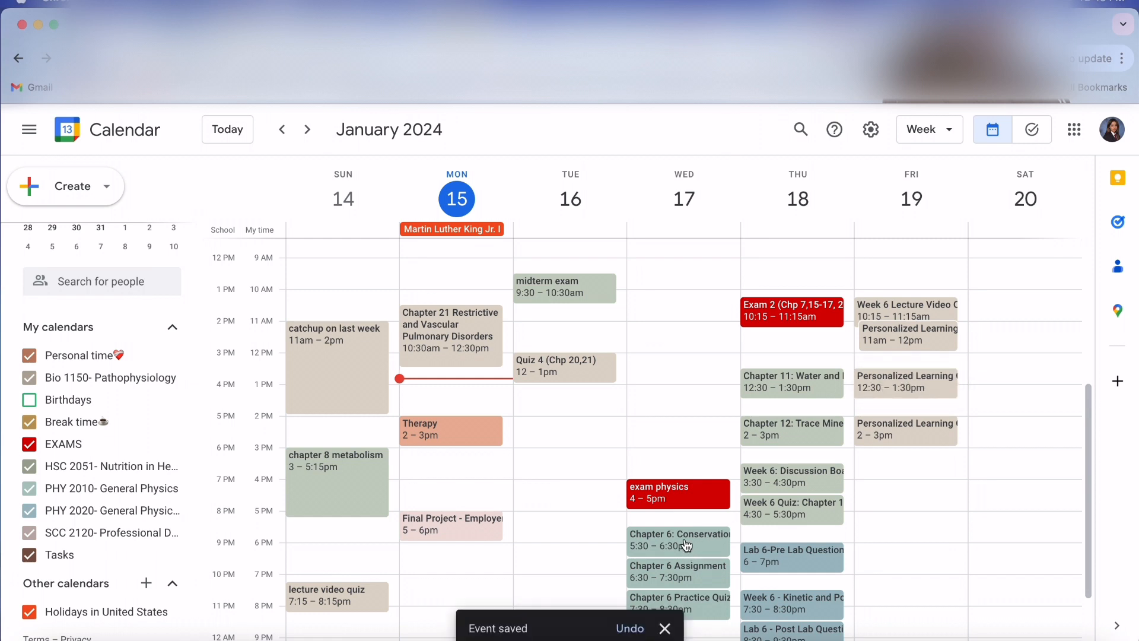
# Move the Chapter 6: Conservation of Energy event to 10am on Wednesday, January 17, and extend it to 12pm.
pyautogui.moveTo(686, 545); pyautogui.dragTo(651, 300)
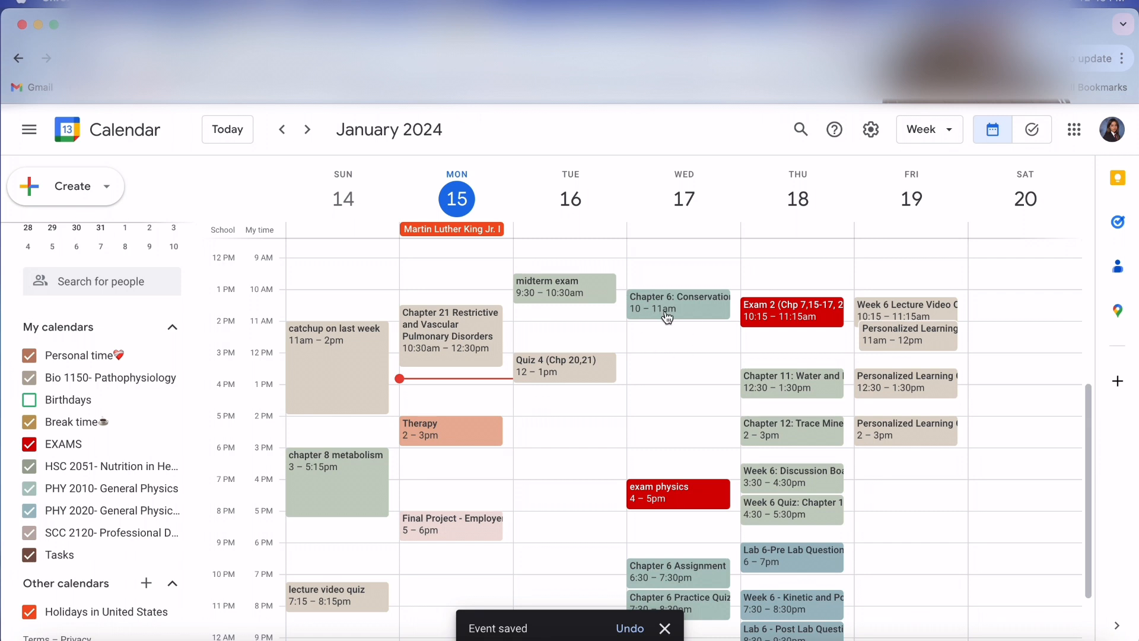
pyautogui.moveTo(666, 316); pyautogui.dragTo(667, 349)
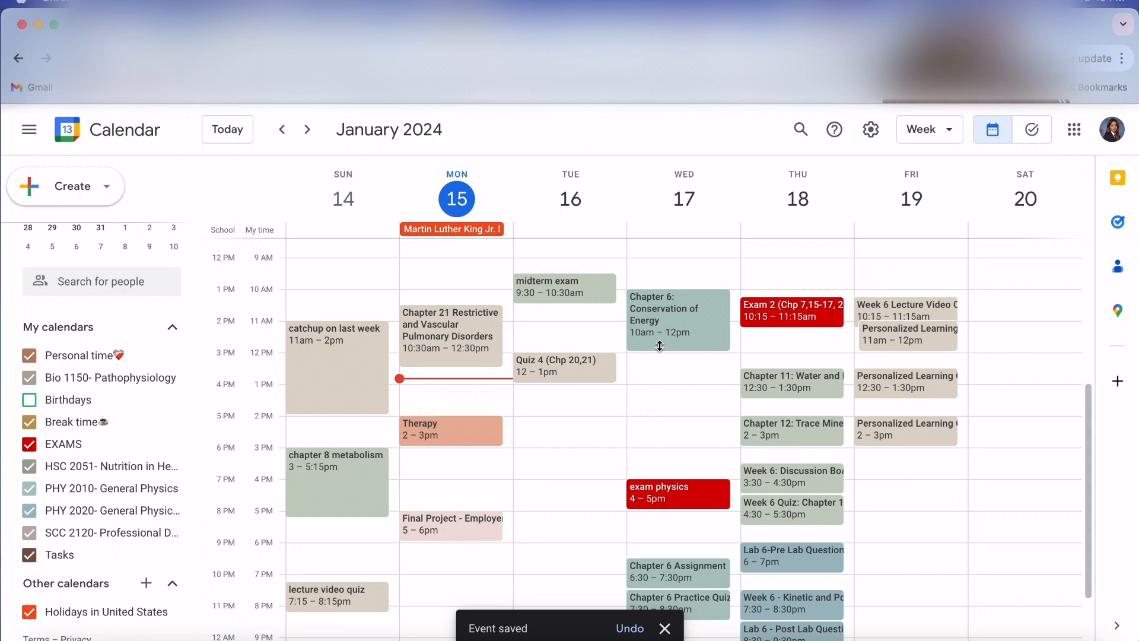
# Reschedule Wednesday's Chapter 6 Assignment to 1–2:45pm and its Chapter 6 Practice Quiz to 6–8pm.
pyautogui.scroll(-2, 658, 426)
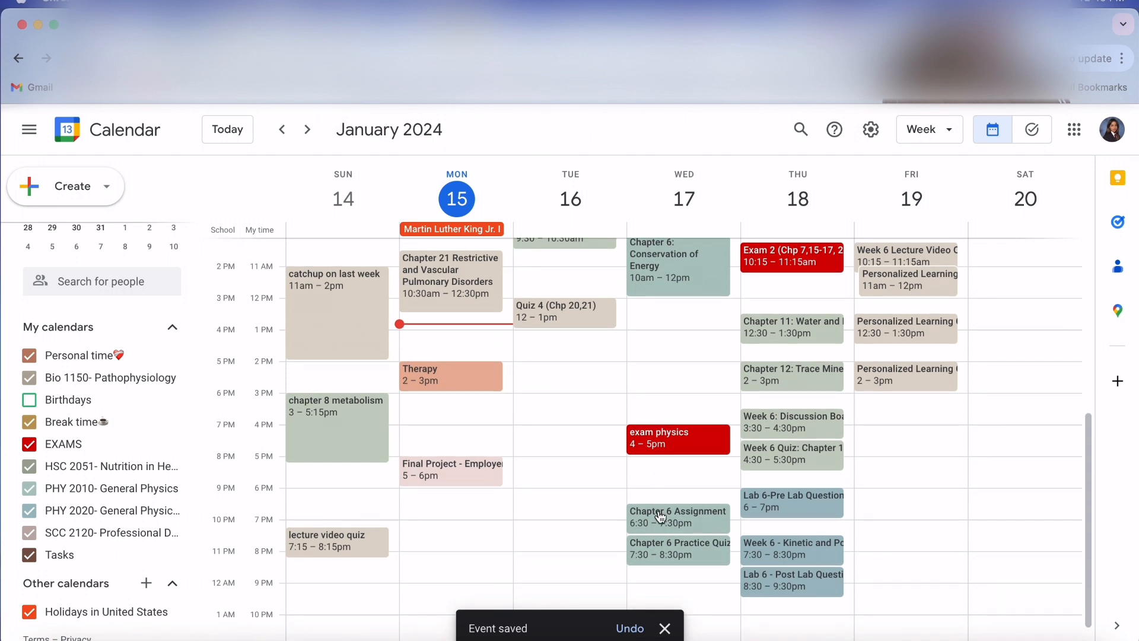
pyautogui.moveTo(659, 461); pyautogui.dragTo(668, 383)
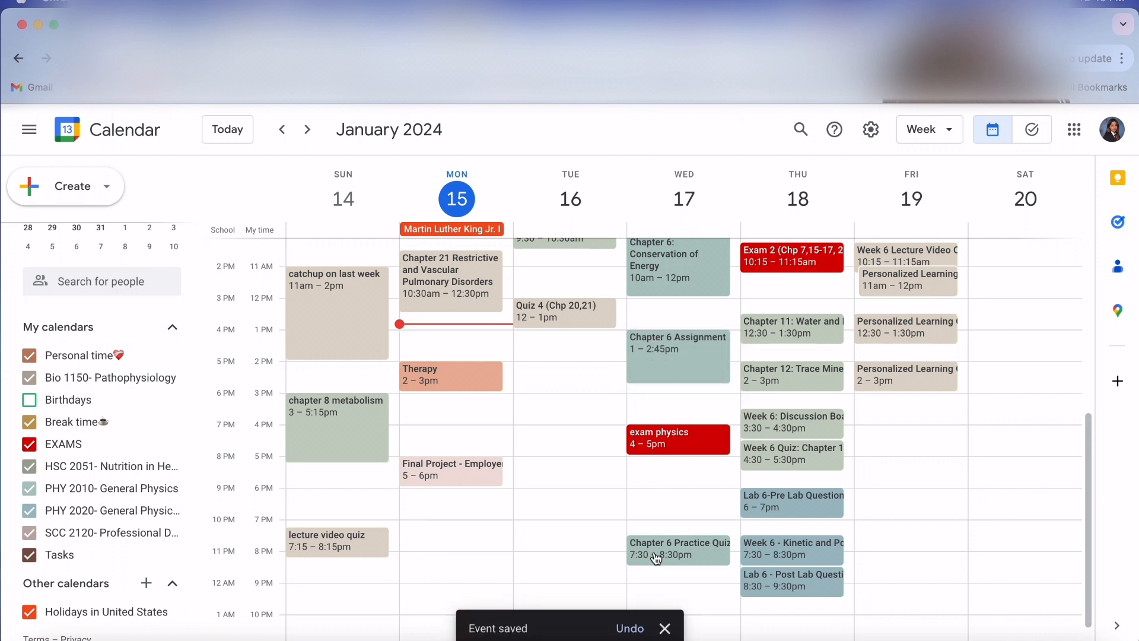
pyautogui.moveTo(655, 557)
pyautogui.mouseDown()
pyautogui.moveTo(649, 498)
pyautogui.moveTo(672, 552)
pyautogui.mouseUp()
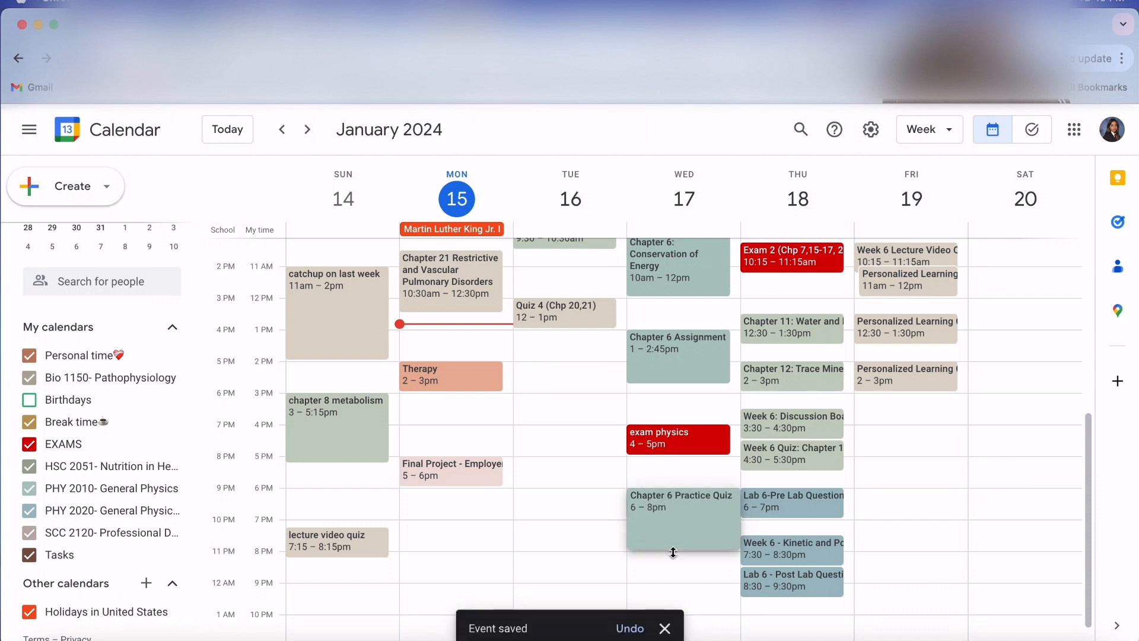
pyautogui.scroll(2, 673, 553)
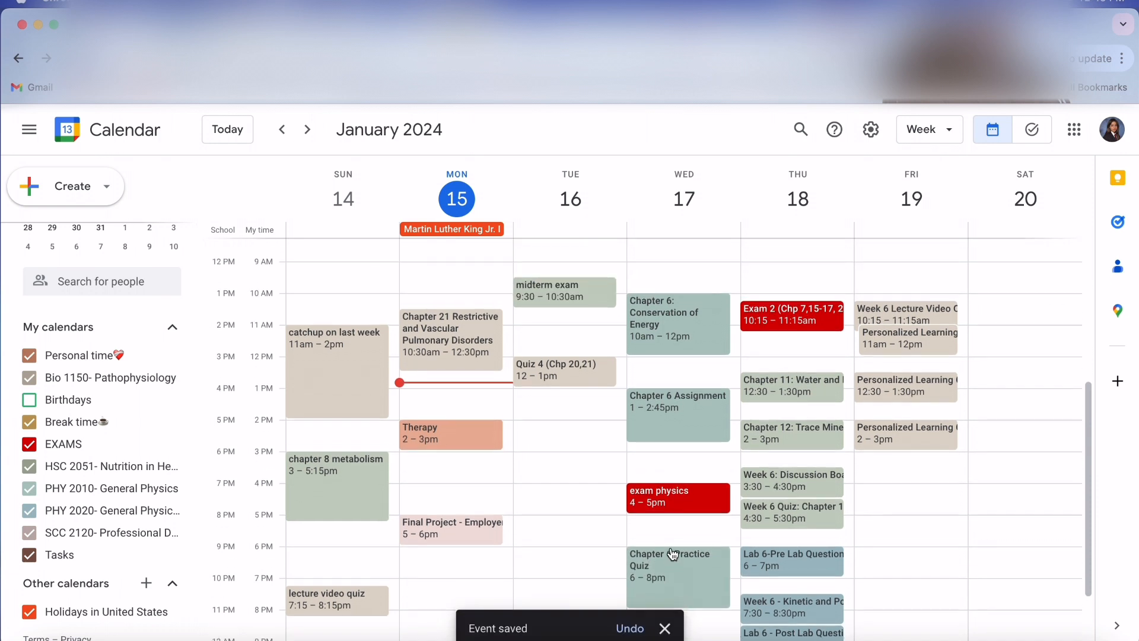
pyautogui.scroll(-1, 672, 553)
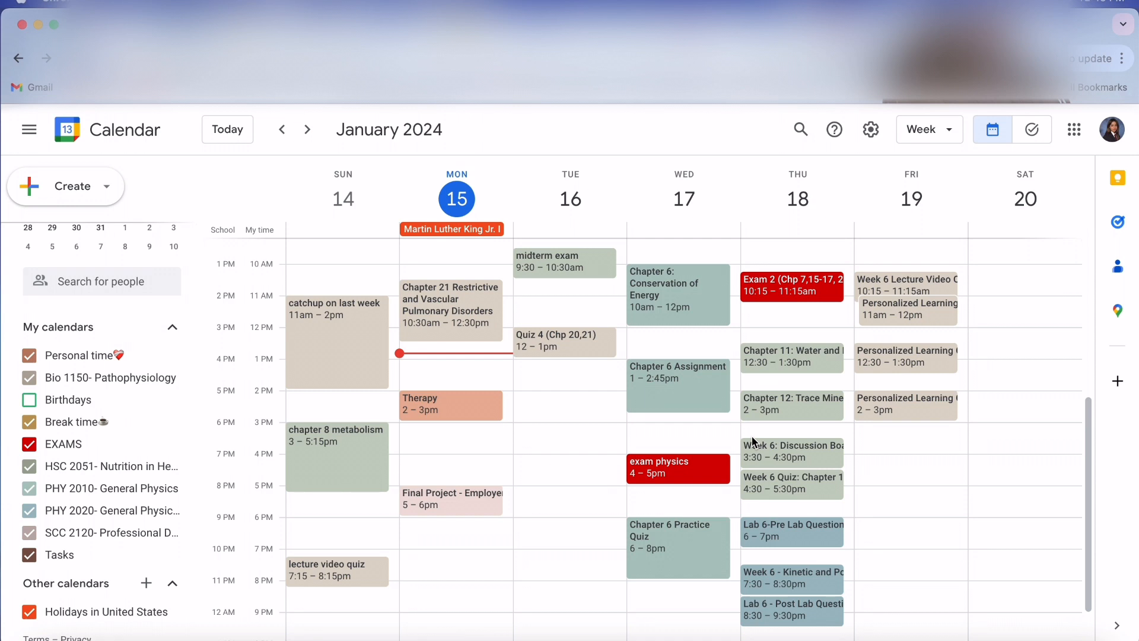
pyautogui.scroll(-1, 755, 361)
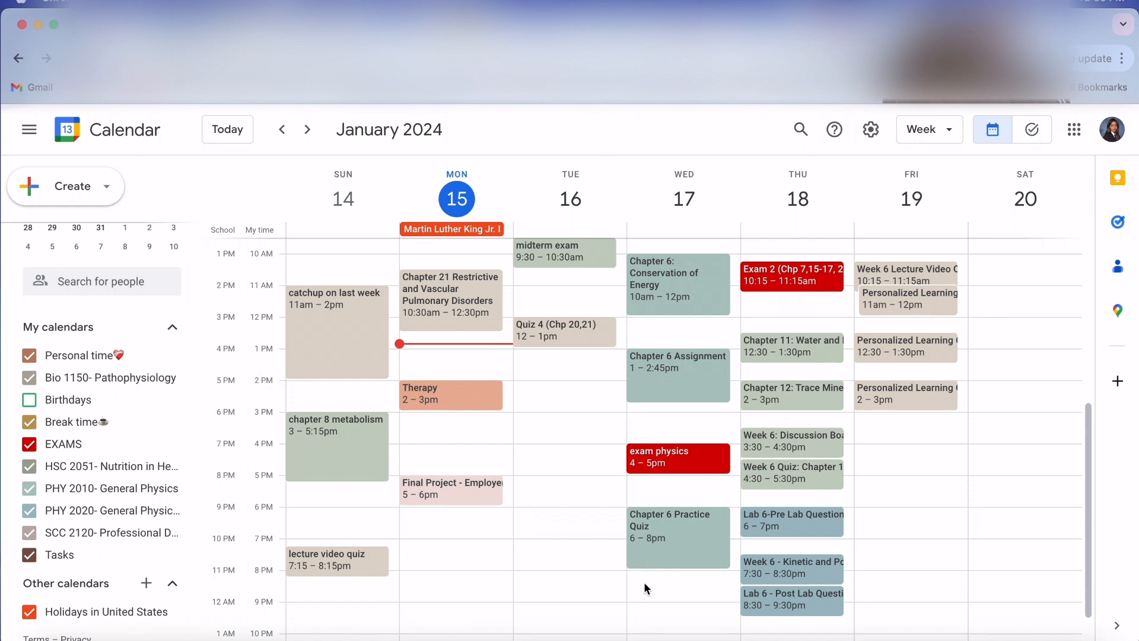
# View the details of Thursday's Exam 2 event, try moving it to Saturday, January 20, and undo the move.
pyautogui.scroll(1, 581, 474)
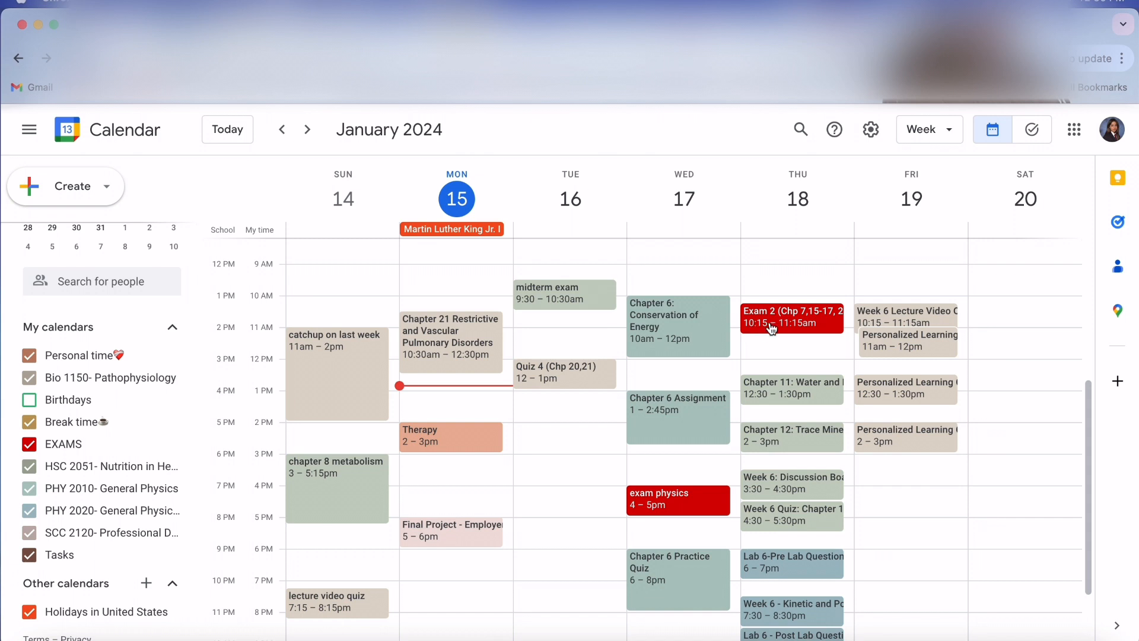
pyautogui.click(772, 329)
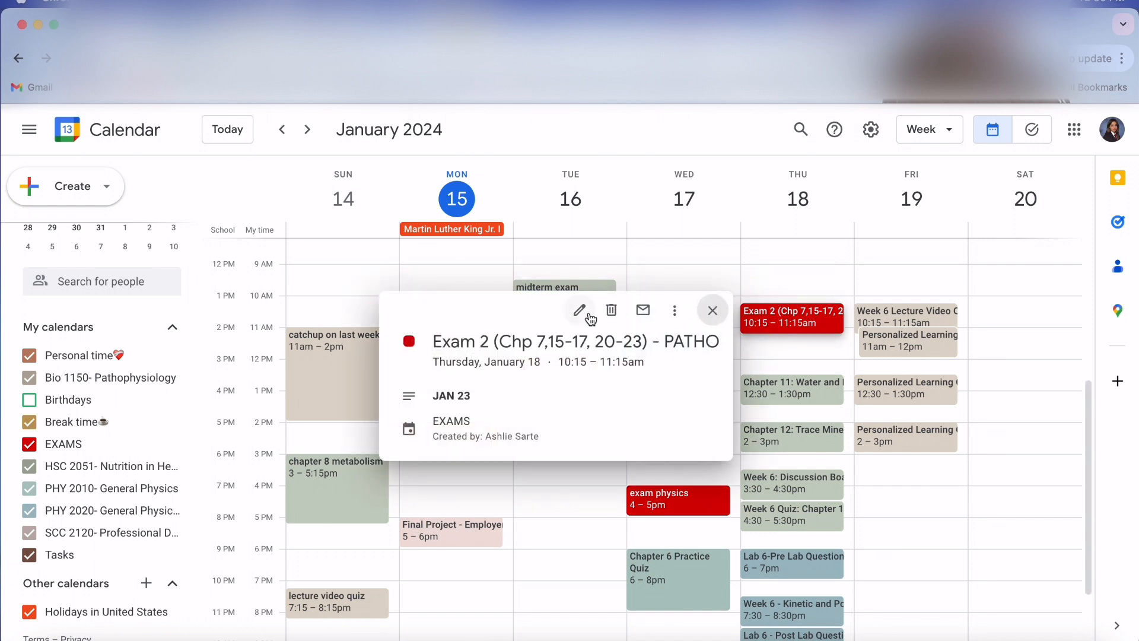
pyautogui.click(782, 336)
pyautogui.moveTo(781, 335); pyautogui.dragTo(1001, 336)
pyautogui.hotkey('ctrl', 'z')
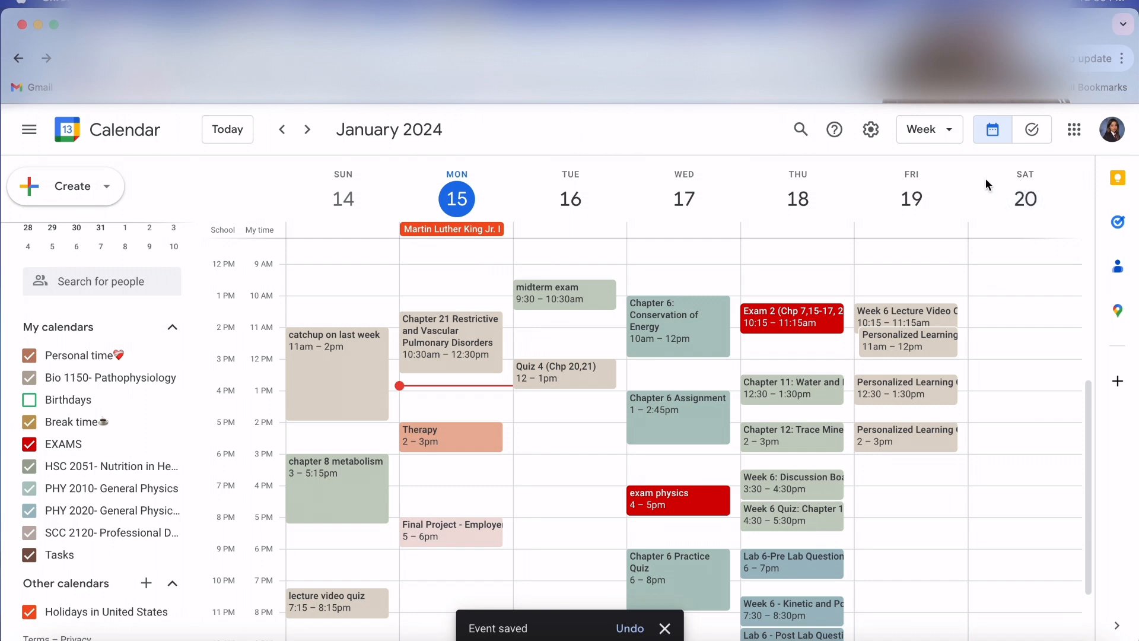
# Look ahead to the week of January 21–27 and return to the week of January 14–20.
pyautogui.click(307, 129)
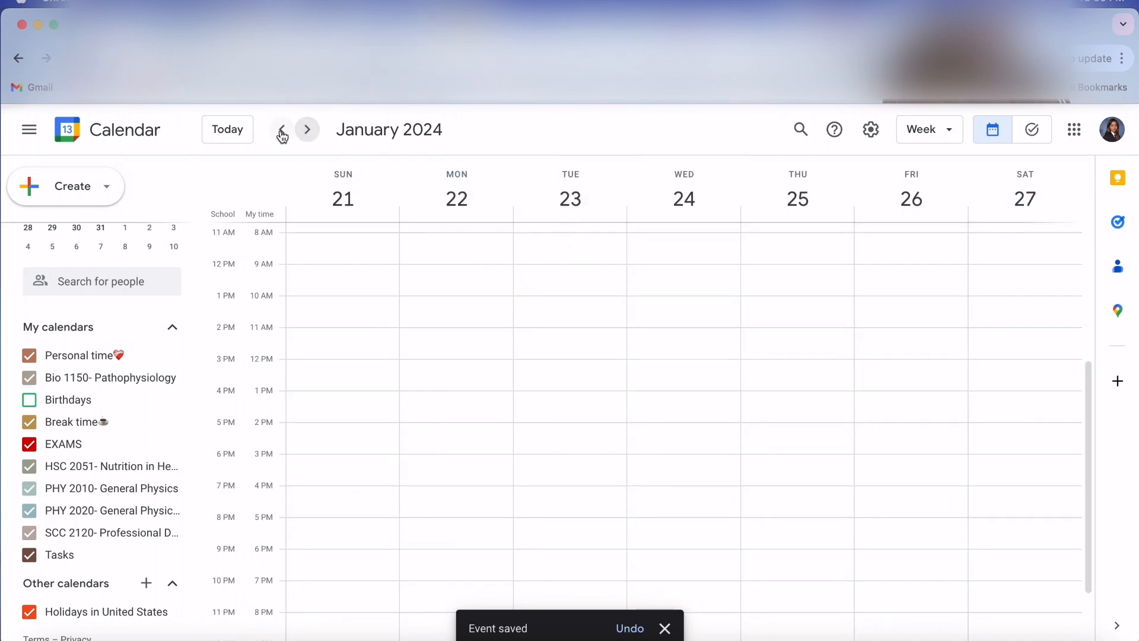
pyautogui.click(282, 131)
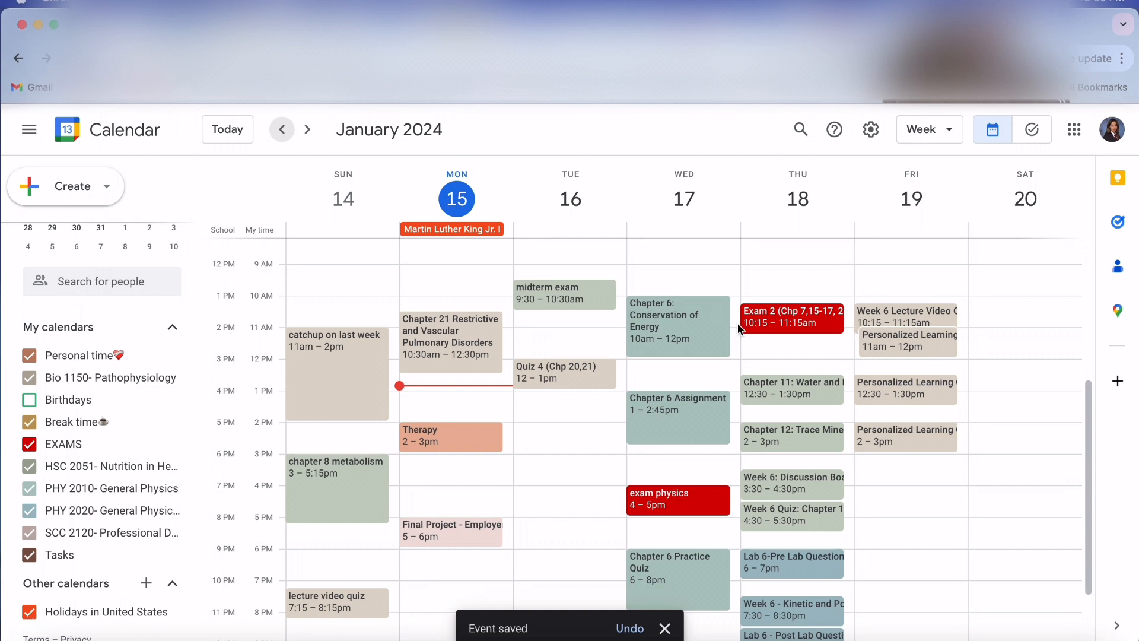
# Change the date of Thursday's Exam 2 (Chp 7,15-17, 20-23) - PATHO event to Jan 23, 2024 and save it.
pyautogui.click(809, 325)
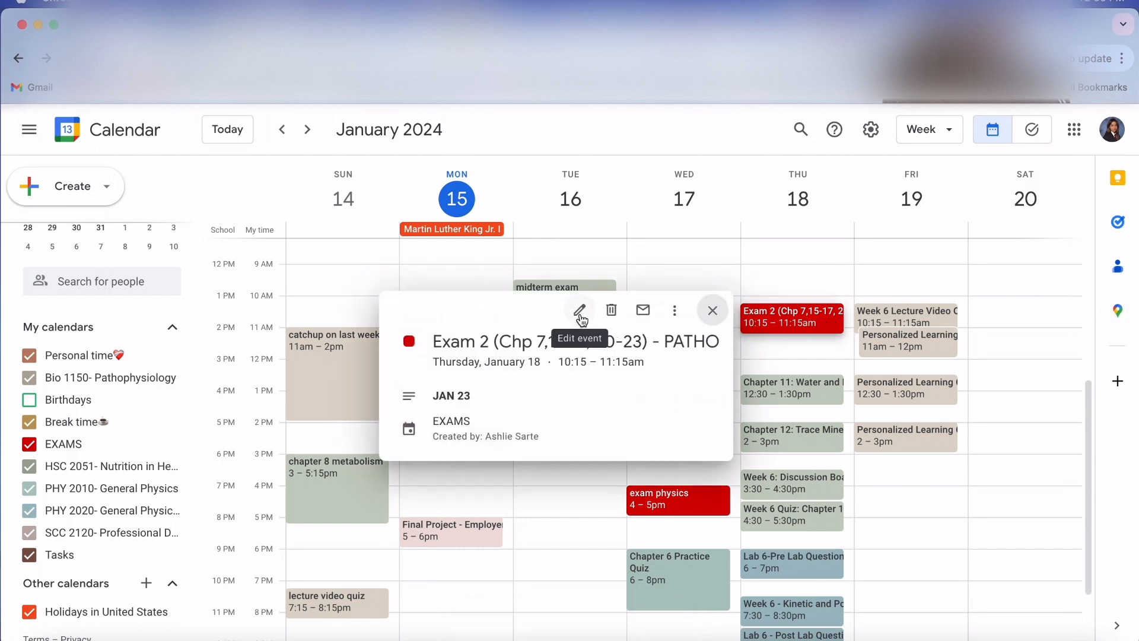
pyautogui.click(579, 311)
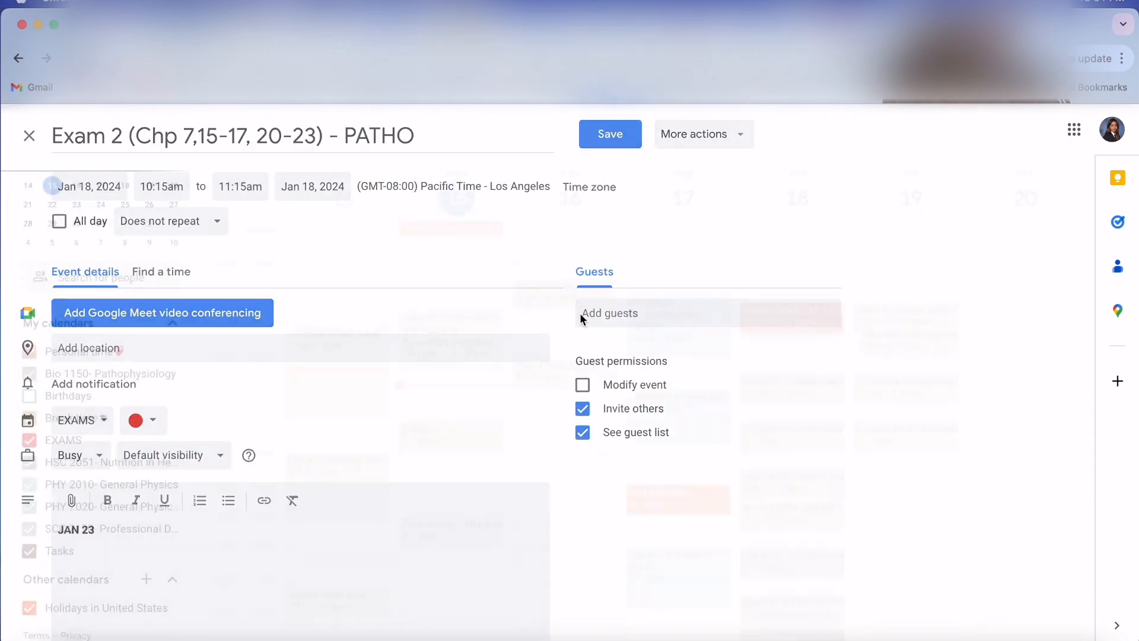
pyautogui.click(105, 190)
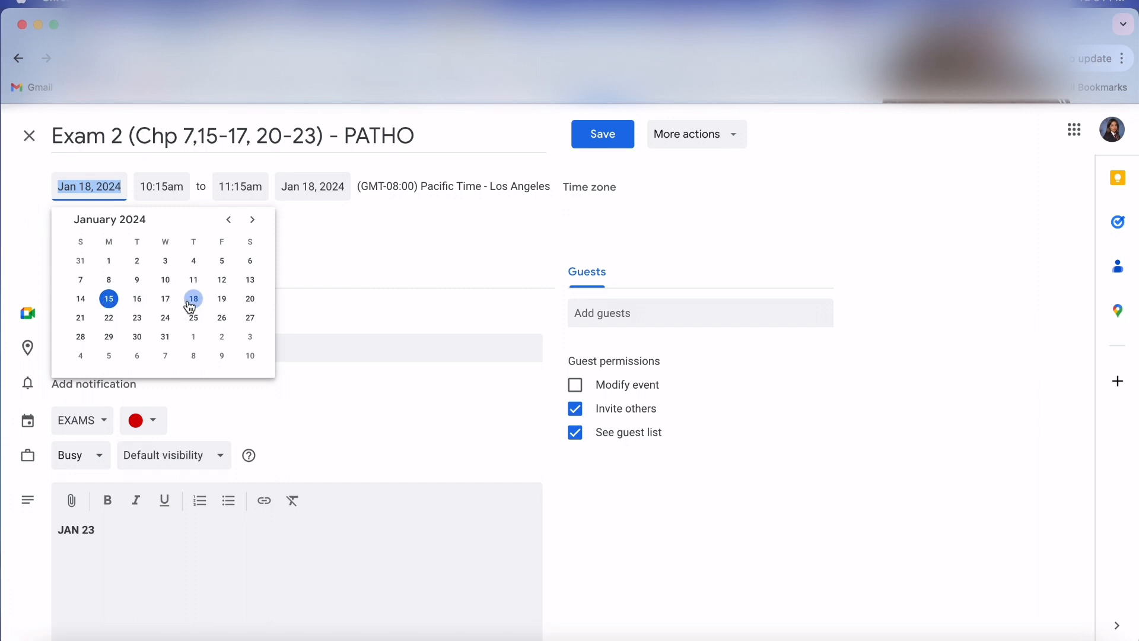
pyautogui.click(134, 322)
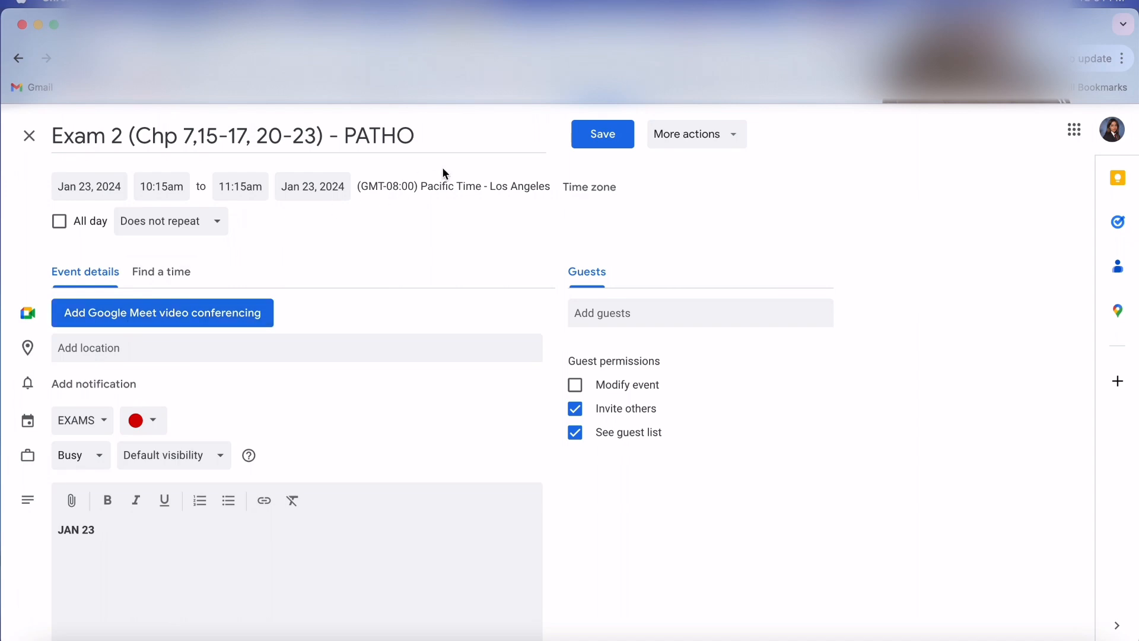
pyautogui.click(579, 132)
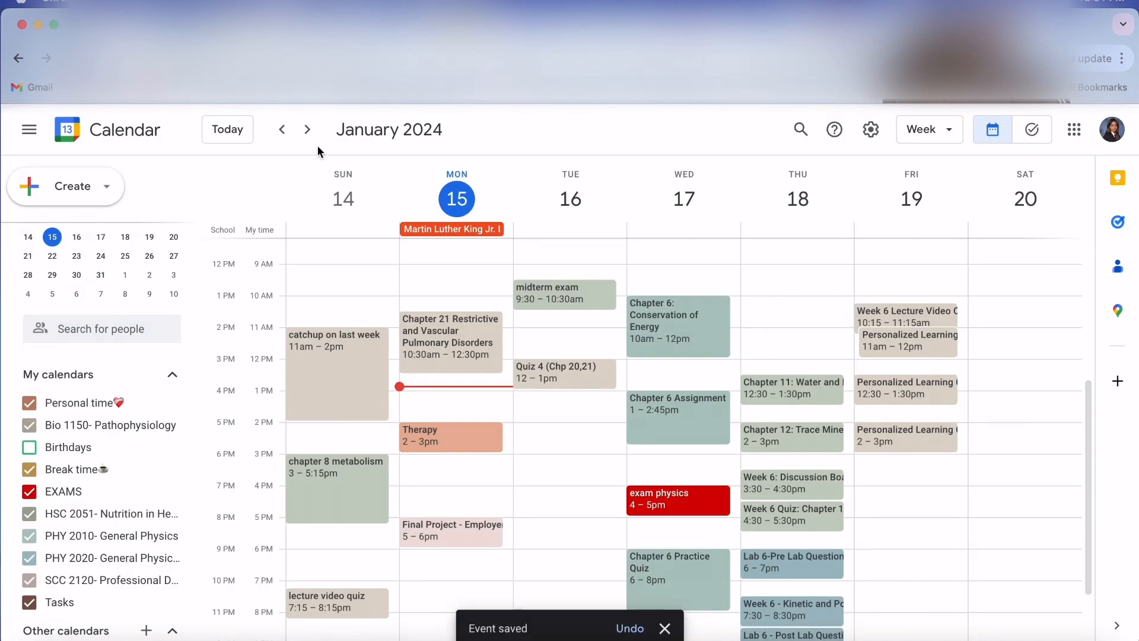
# Go to the week of January 21–27 and move Tuesday's Exam 2 event to 4–5pm.
pyautogui.click(307, 129)
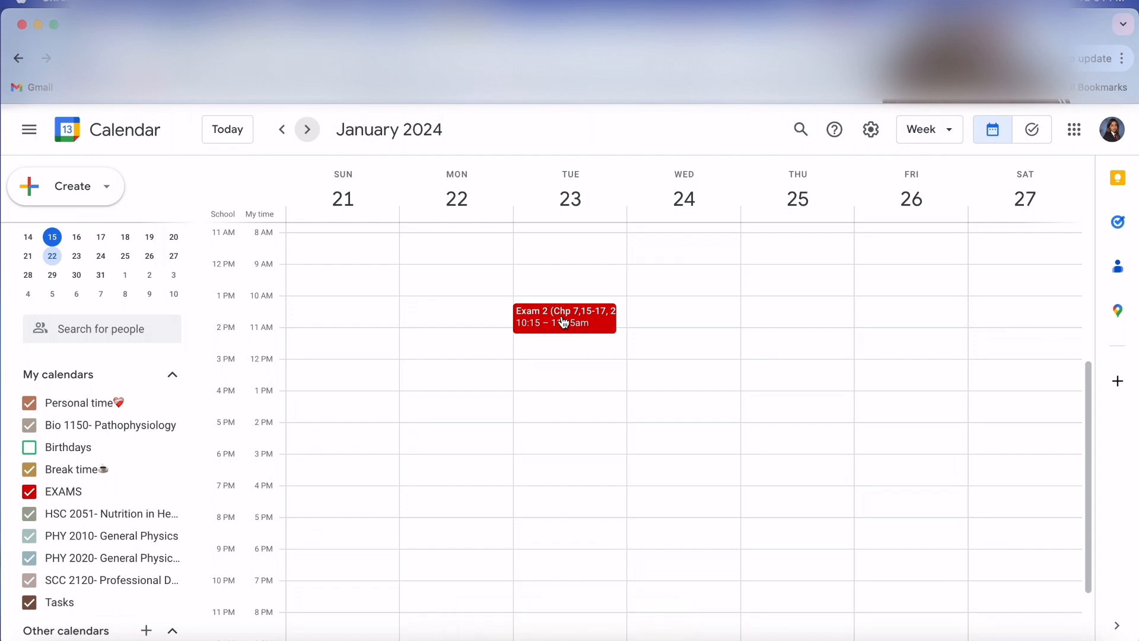
pyautogui.scroll(1, 563, 320)
pyautogui.scroll(-1, 563, 321)
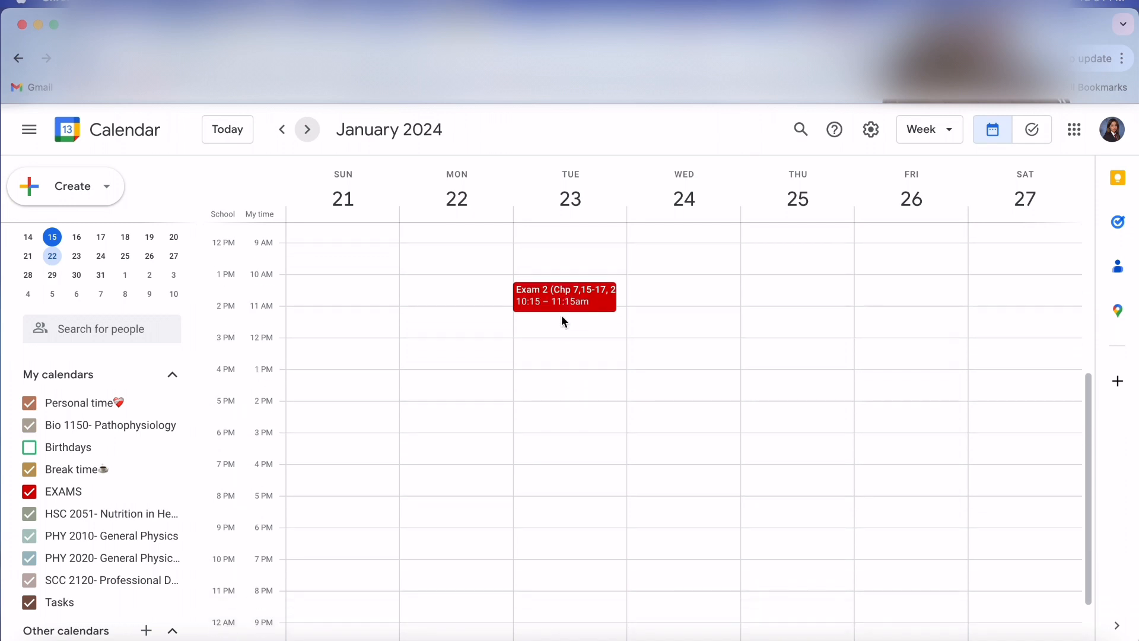
pyautogui.scroll(1, 564, 321)
pyautogui.scroll(-1, 563, 321)
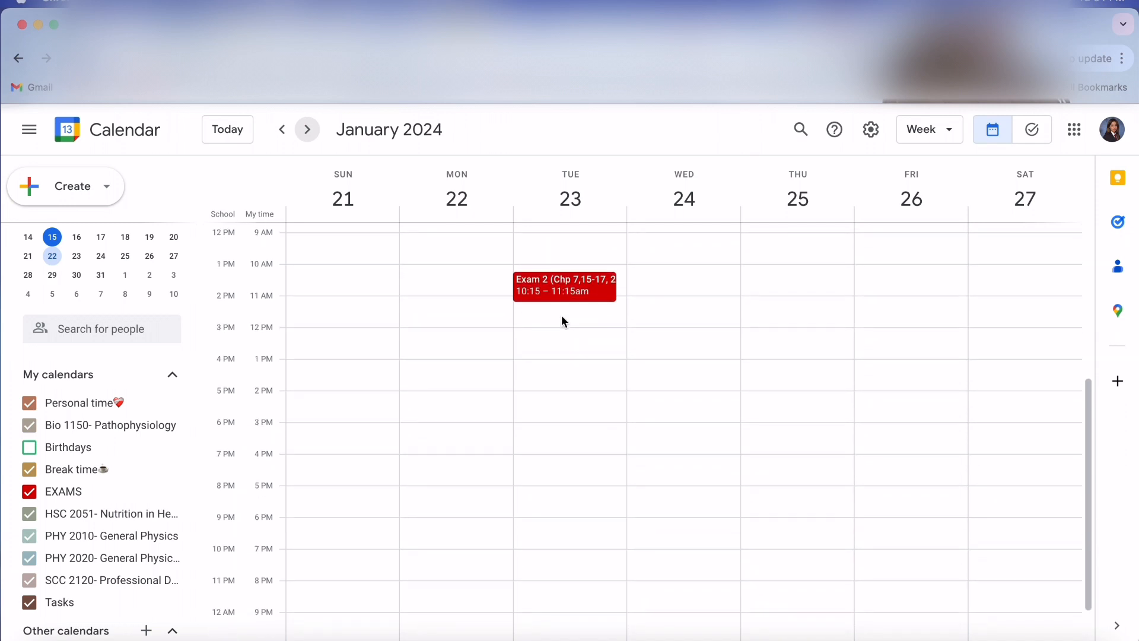
pyautogui.scroll(-2, 563, 296)
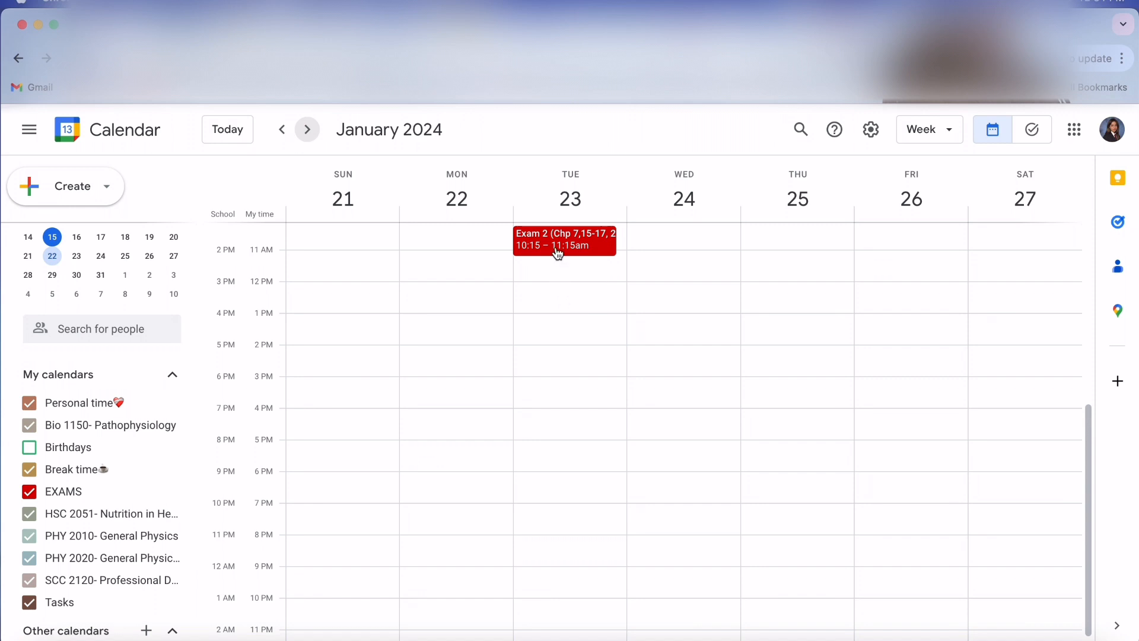
pyautogui.moveTo(558, 254); pyautogui.dragTo(557, 424)
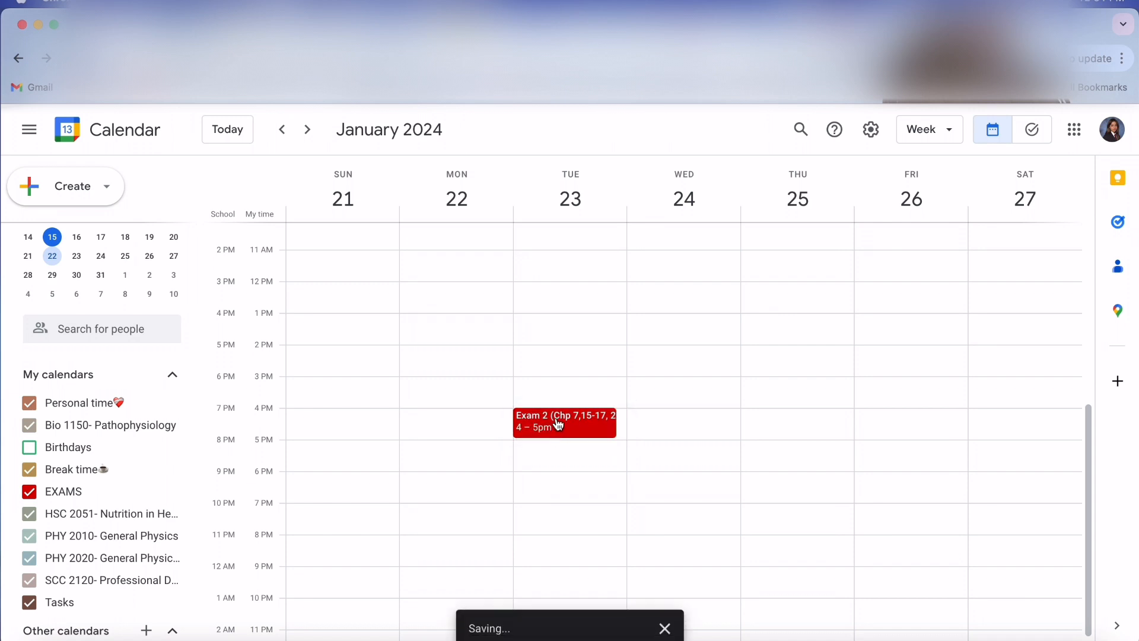
# Add a notification 30 minutes before Tuesday's Exam 2 event and save the event.
pyautogui.click(557, 423)
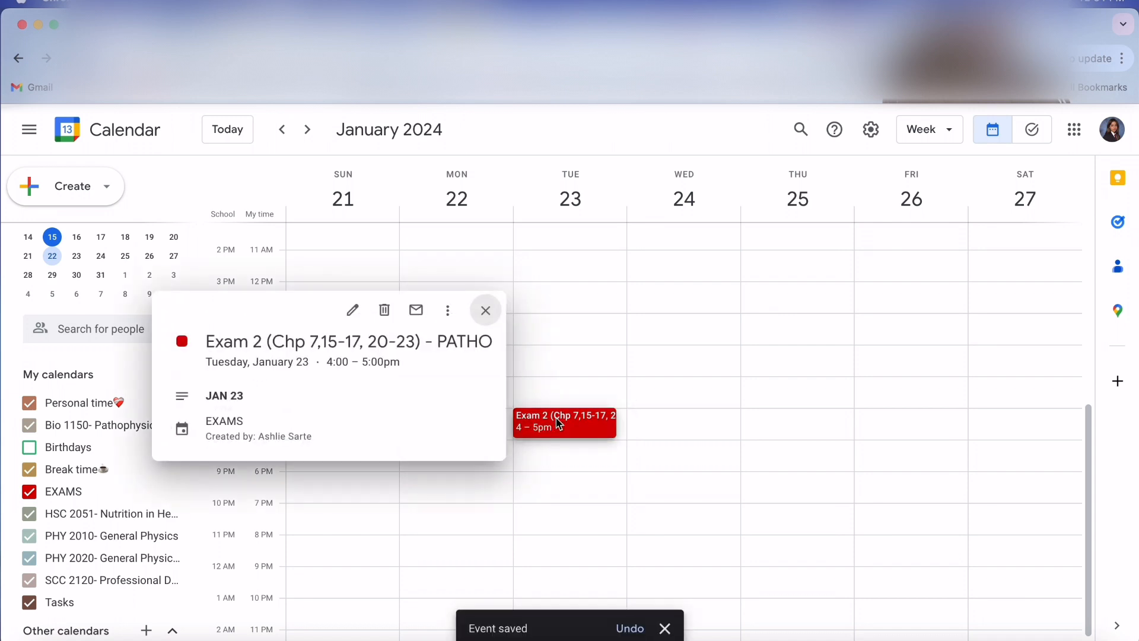
pyautogui.click(351, 320)
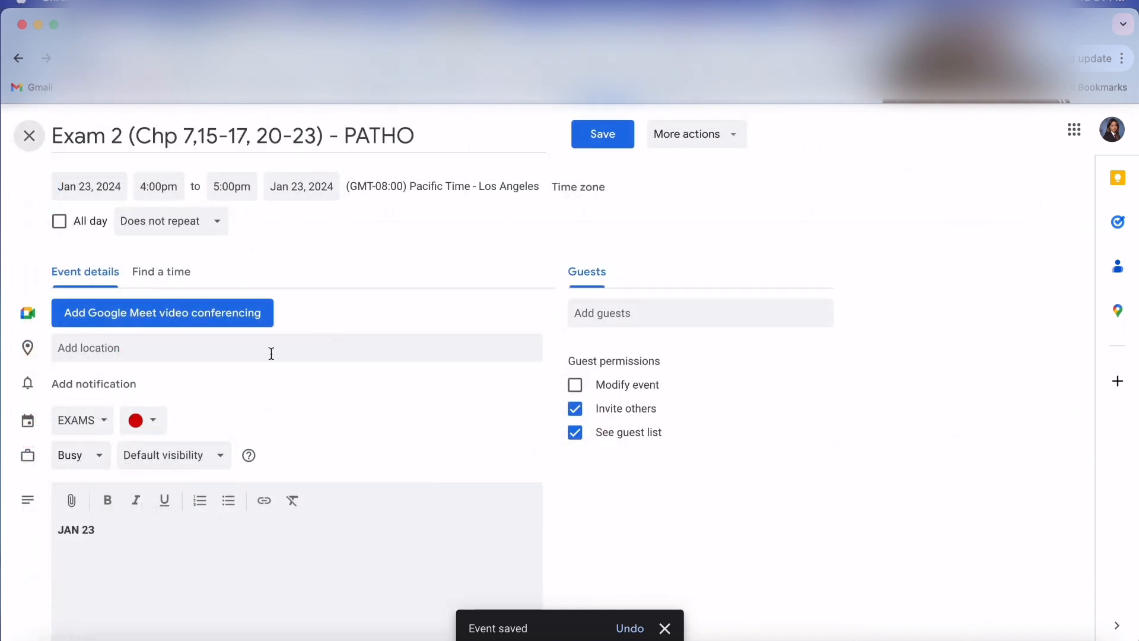
pyautogui.click(128, 392)
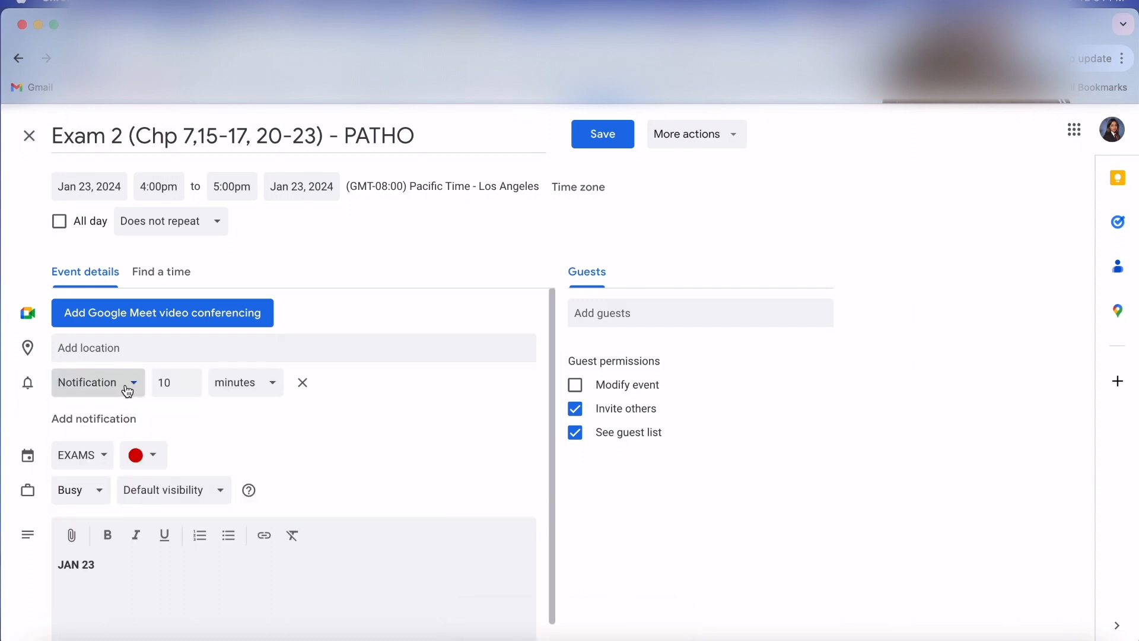
pyautogui.click(193, 389)
pyautogui.click(193, 386)
pyautogui.click(188, 378)
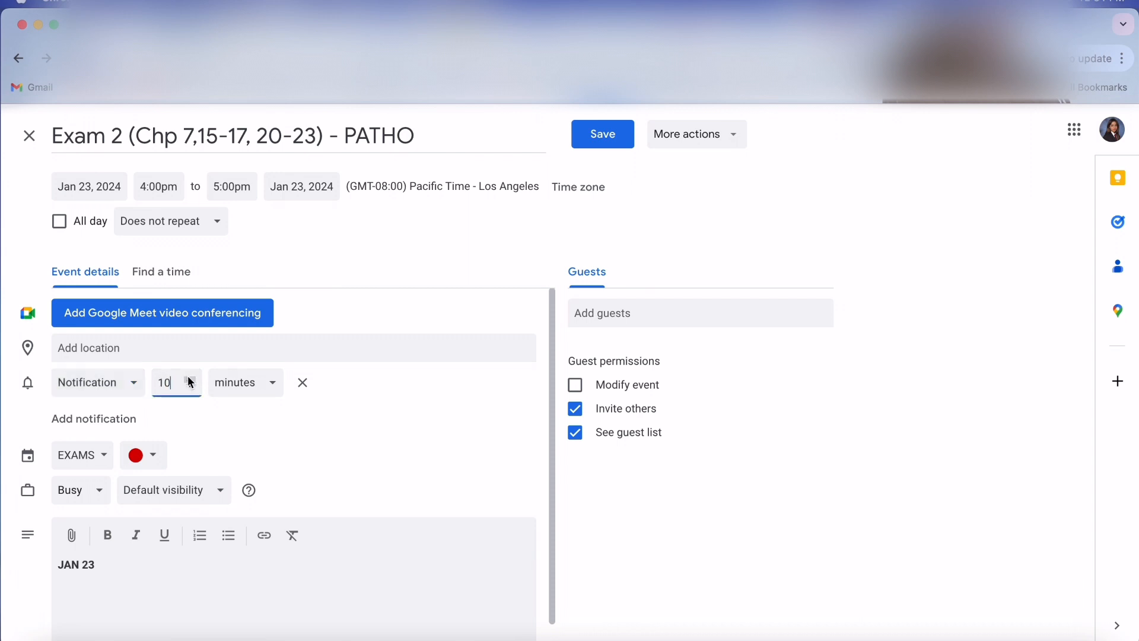
pyautogui.click(190, 380)
pyautogui.click(190, 380)
pyautogui.moveTo(170, 387); pyautogui.dragTo(157, 392)
pyautogui.write('30')
pyautogui.click(594, 140)
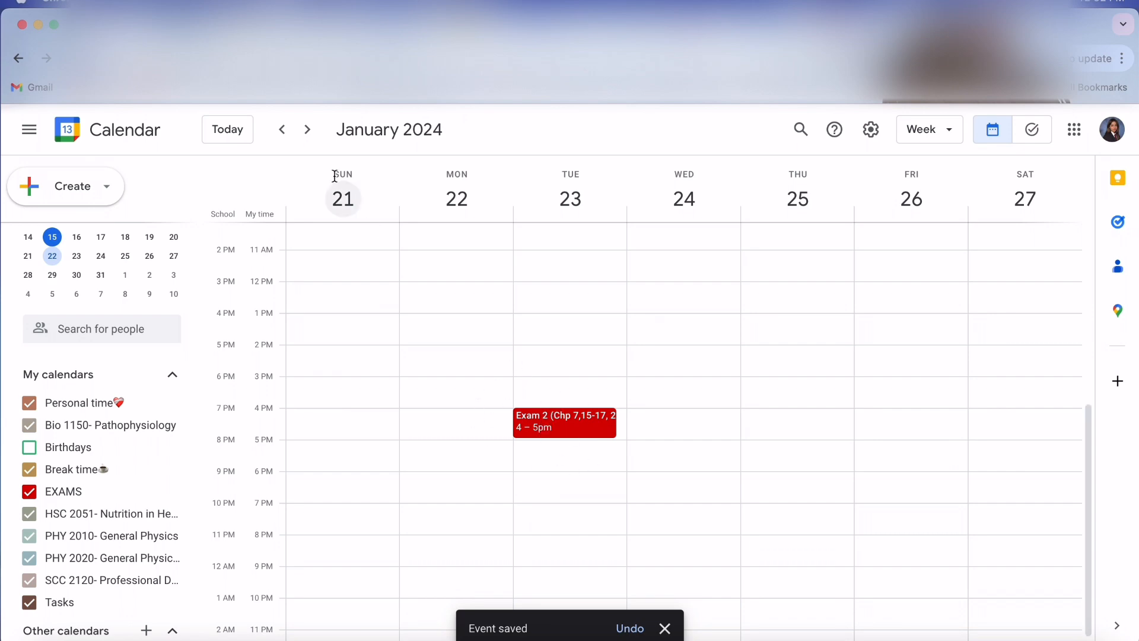
# Return to the week of January 14–20 and view the details of Thursday's Chapter 11: Water and Major Minerals event.
pyautogui.click(283, 135)
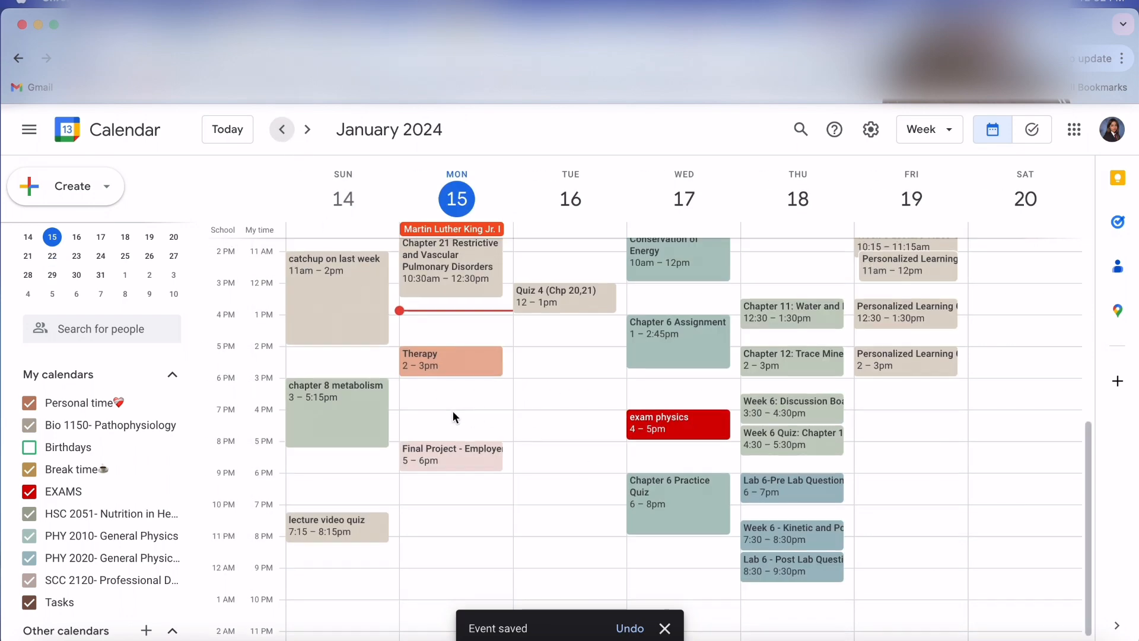
pyautogui.scroll(2, 453, 413)
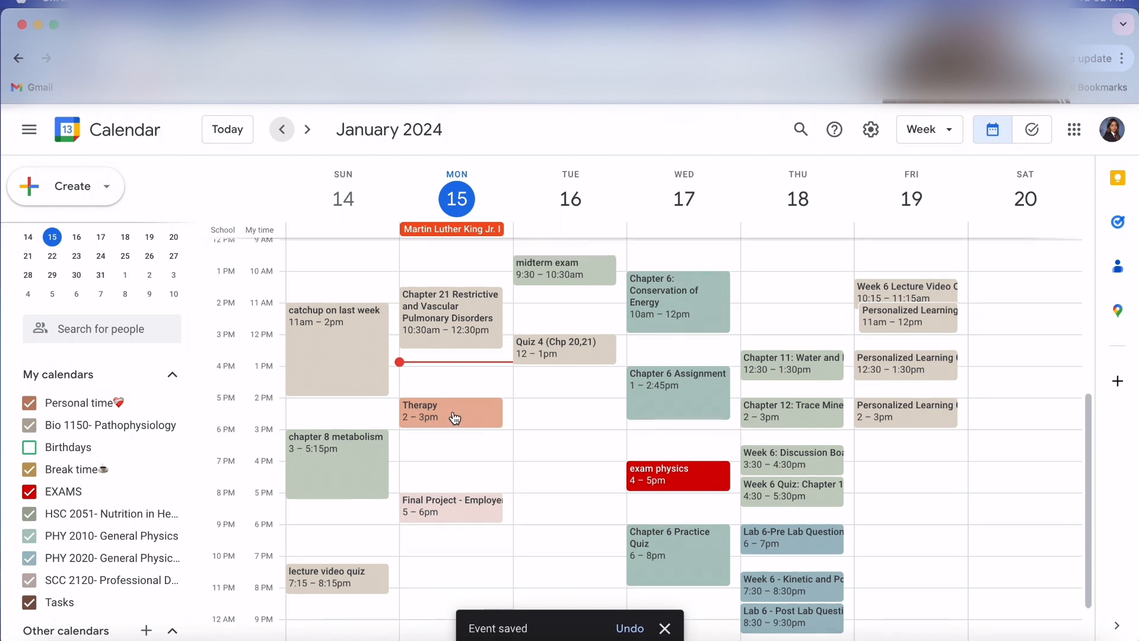
pyautogui.click(812, 366)
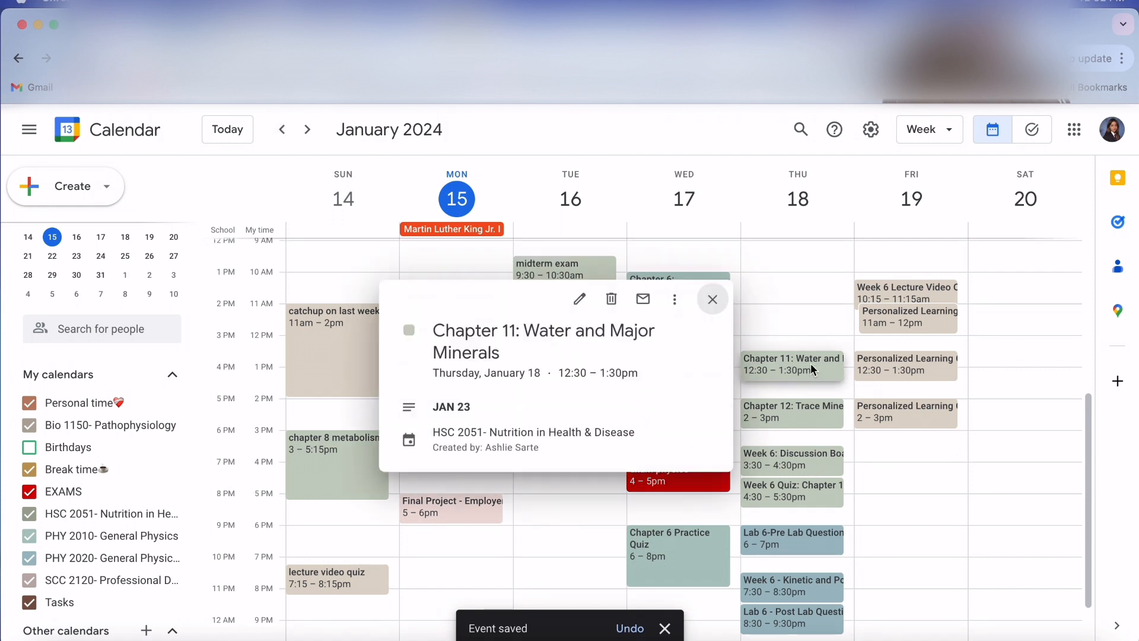
pyautogui.click(719, 309)
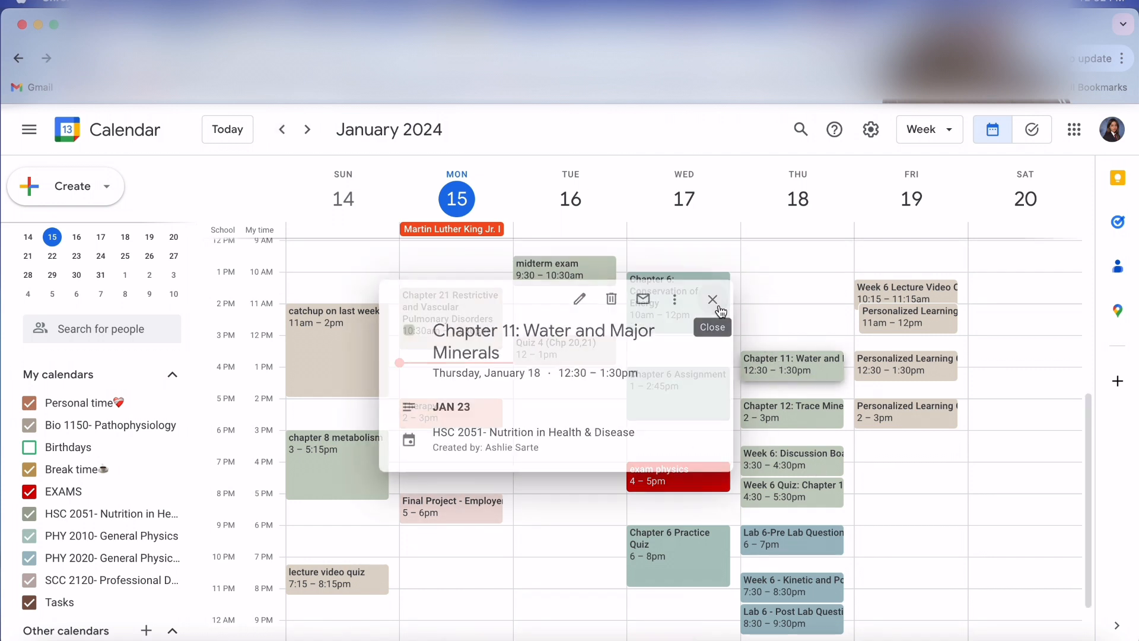
# Move Thursday's Chapter 11 event to 10–11am, Friday's 11am Personalized Learning event to 3:30–4:30pm, and Friday's Week 6 Lecture Video event to 4:30–5:30pm.
pyautogui.moveTo(768, 367); pyautogui.dragTo(769, 294)
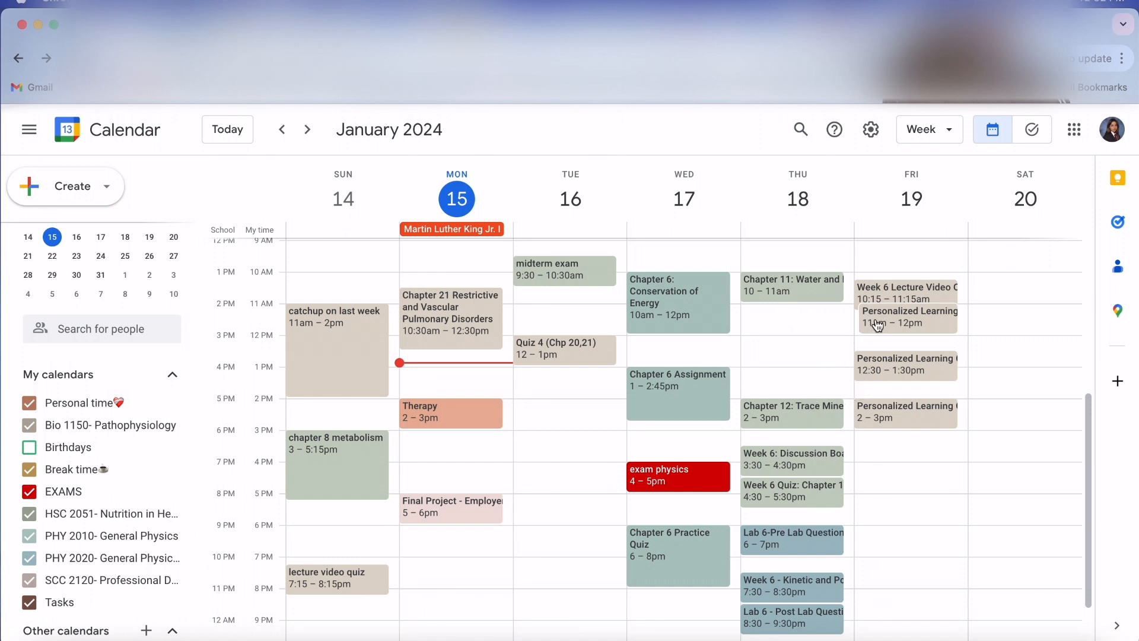
pyautogui.moveTo(878, 325); pyautogui.dragTo(890, 467)
pyautogui.moveTo(884, 294); pyautogui.dragTo(919, 494)
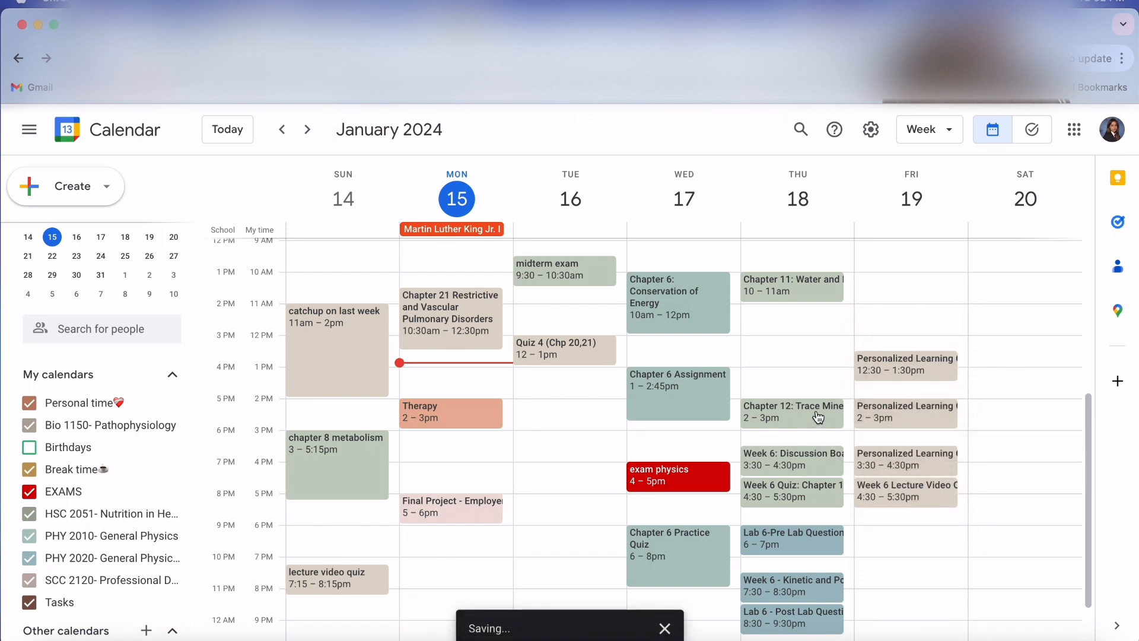
# Move the Chapter 12 event to Friday 12–1pm, Chapter 11 to Thursday 12–1pm, and the Week 6 Discussion Board to Wednesday 3–4pm.
pyautogui.moveTo(809, 418)
pyautogui.mouseDown()
pyautogui.moveTo(871, 330)
pyautogui.moveTo(873, 298)
pyautogui.moveTo(876, 358)
pyautogui.mouseUp()
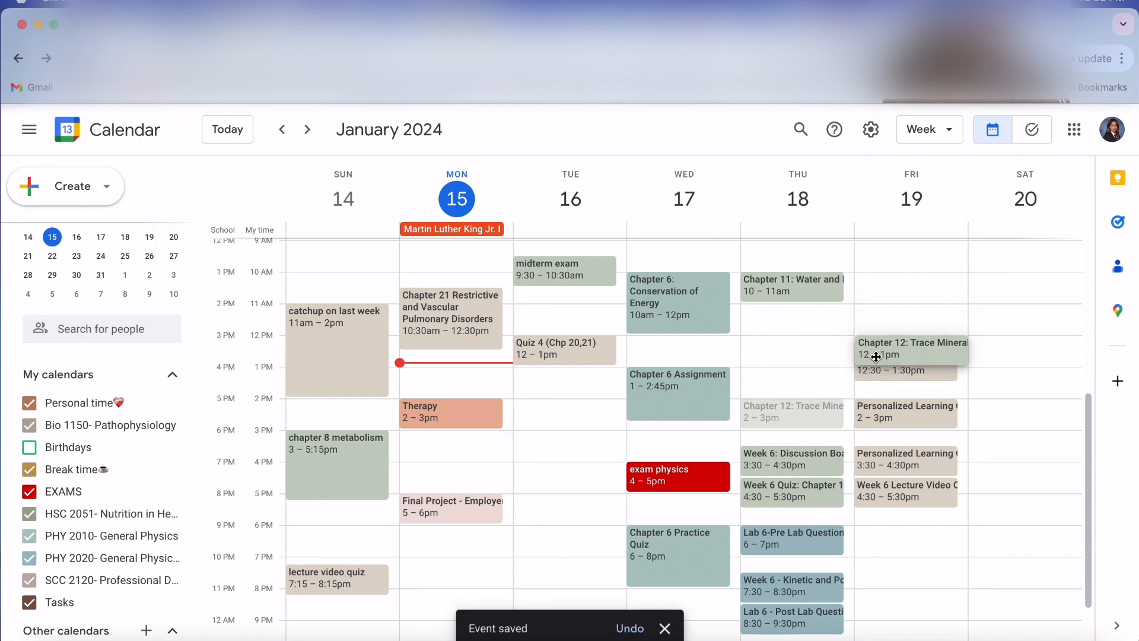
pyautogui.moveTo(801, 287); pyautogui.dragTo(798, 352)
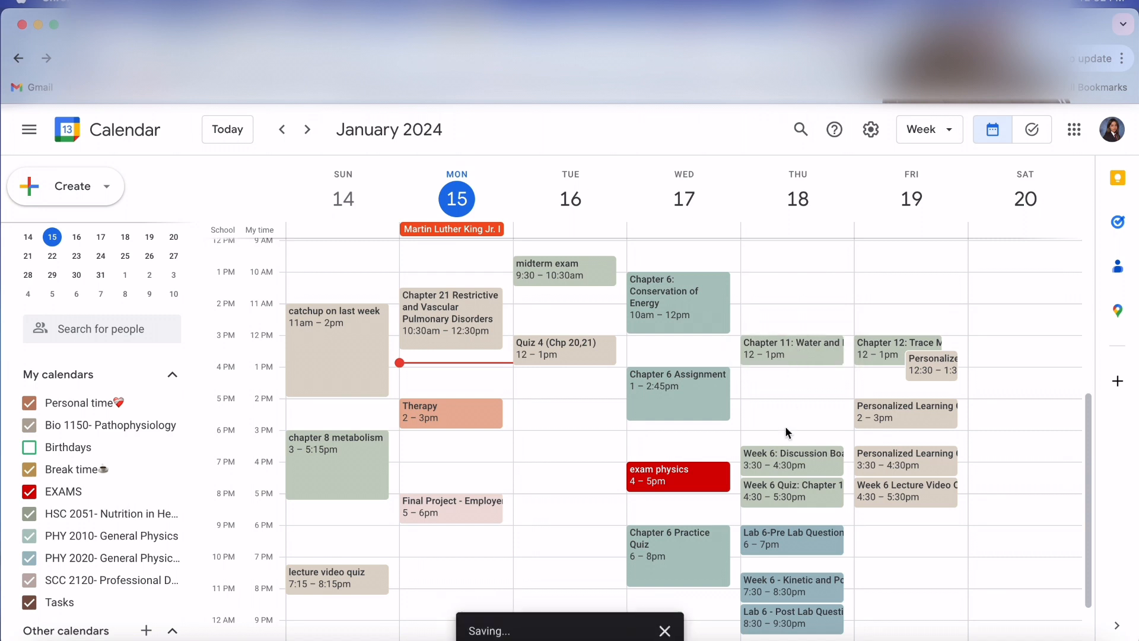
pyautogui.moveTo(781, 463); pyautogui.dragTo(715, 444)
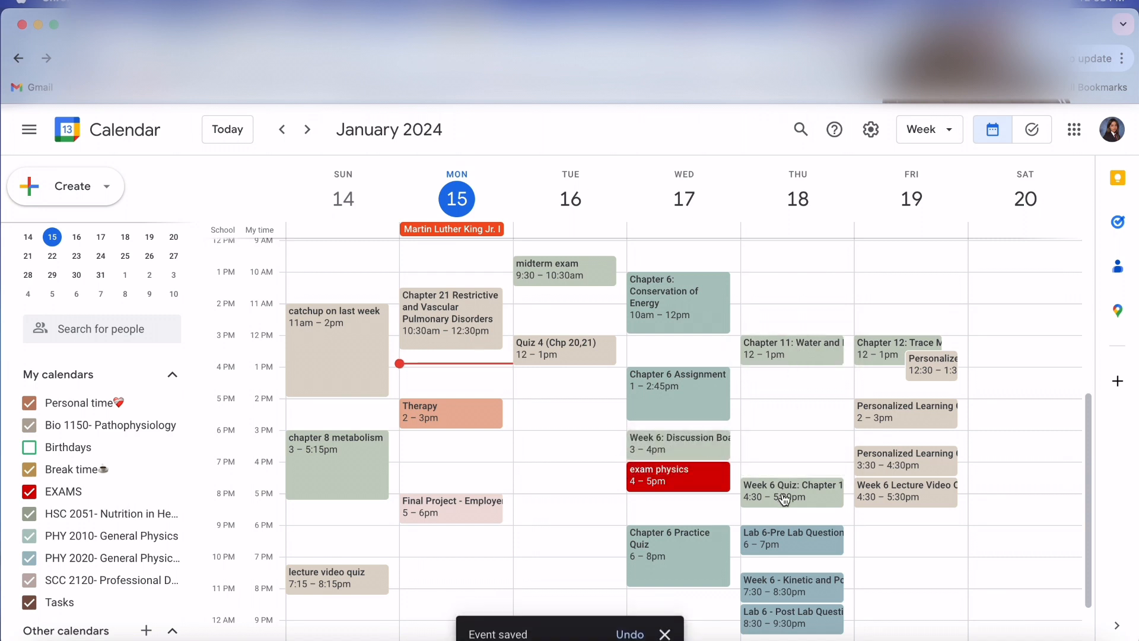
# Reschedule Friday's Personalized Learning events: the 12:30pm one to Thursday 10–11am, the 2pm one to Saturday 10–11am, and the 3:30pm one to Sunday, January 21.
pyautogui.moveTo(914, 364); pyautogui.dragTo(784, 285)
pyautogui.moveTo(907, 413); pyautogui.dragTo(1021, 286)
pyautogui.click(920, 460)
pyautogui.click(697, 292)
pyautogui.click(90, 187)
pyautogui.click(72, 320)
pyautogui.click(591, 143)
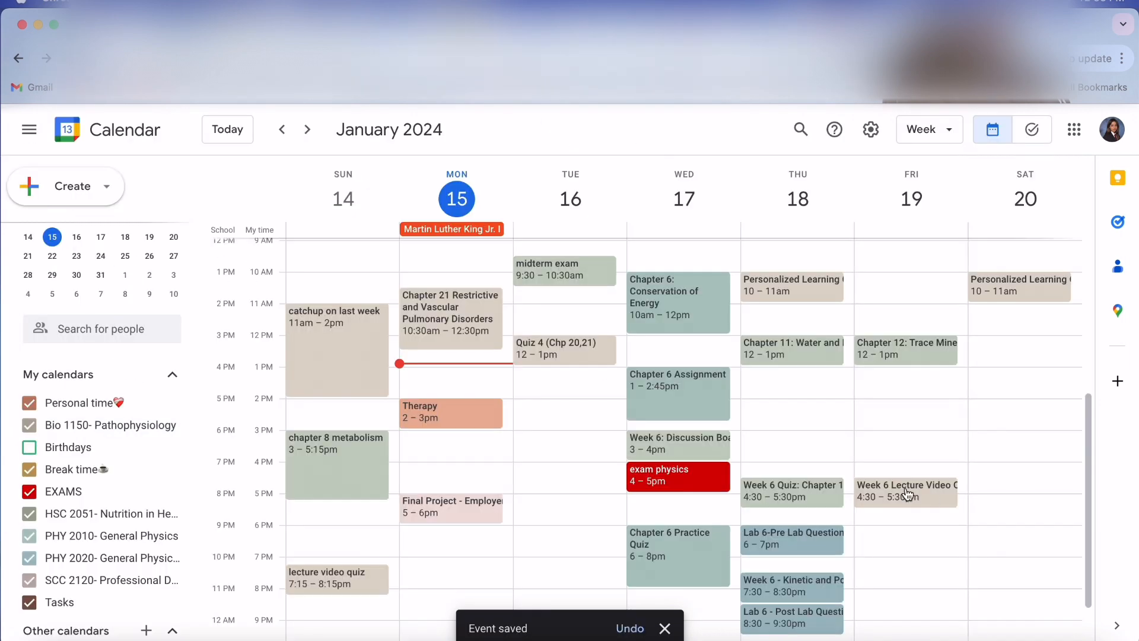
# Move Friday's Week 6 Lecture Video event to Saturday, January 20, at 1–2pm.
pyautogui.moveTo(907, 492); pyautogui.dragTo(1021, 382)
pyautogui.scroll(-1, 824, 442)
pyautogui.scroll(1, 823, 442)
# Reschedule Thursday's three physics lab events to 3–4pm on Thursday, Friday and Saturday, and the Week 6 Quiz to Saturday 4–5pm.
pyautogui.moveTo(797, 516); pyautogui.dragTo(798, 422)
pyautogui.moveTo(771, 565); pyautogui.dragTo(866, 425)
pyautogui.moveTo(783, 595); pyautogui.dragTo(1009, 423)
pyautogui.click(817, 470)
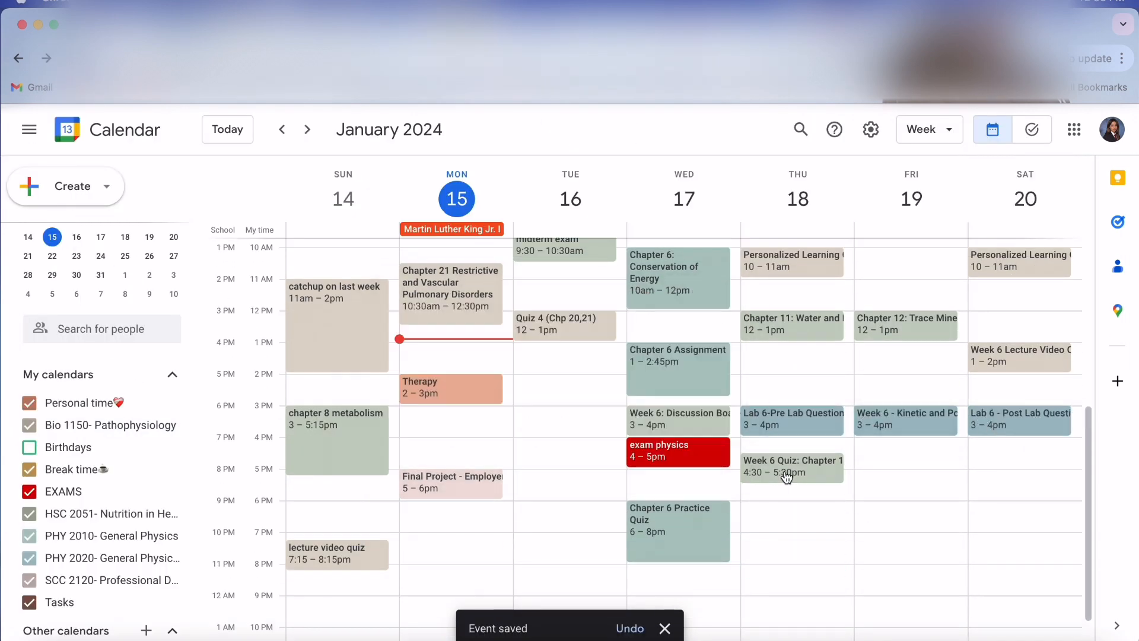
pyautogui.moveTo(817, 470); pyautogui.dragTo(1020, 454)
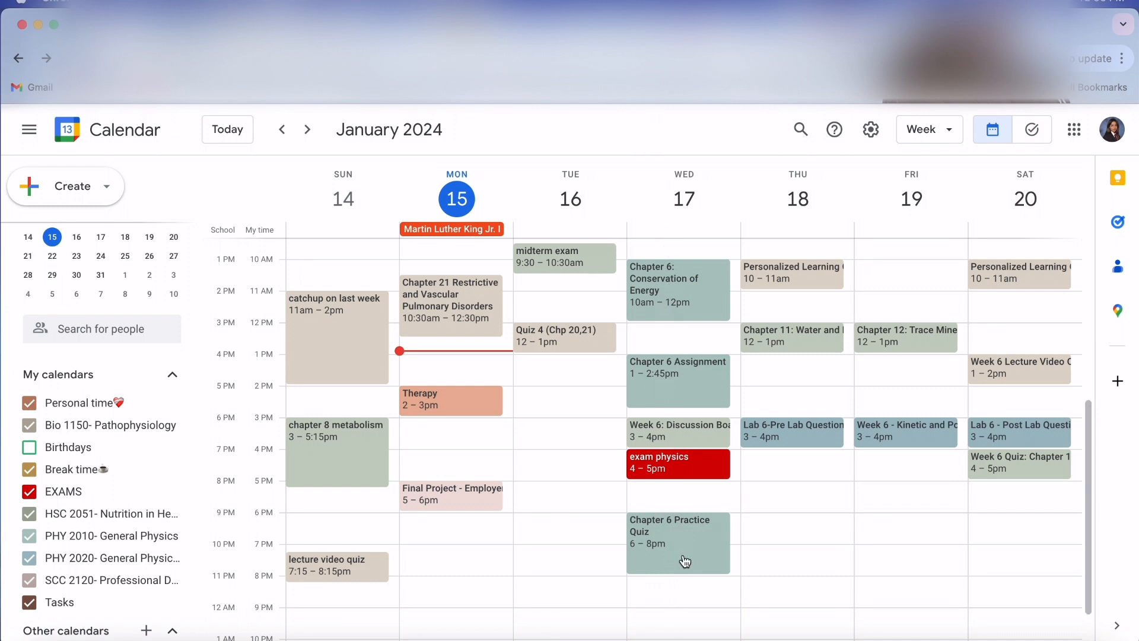
# Examine the details of Wednesday's Chapter 6: Conservation of Energy event and Sunday's catchup on last week event.
pyautogui.moveTo(685, 561); pyautogui.dragTo(725, 537)
pyautogui.click(672, 318)
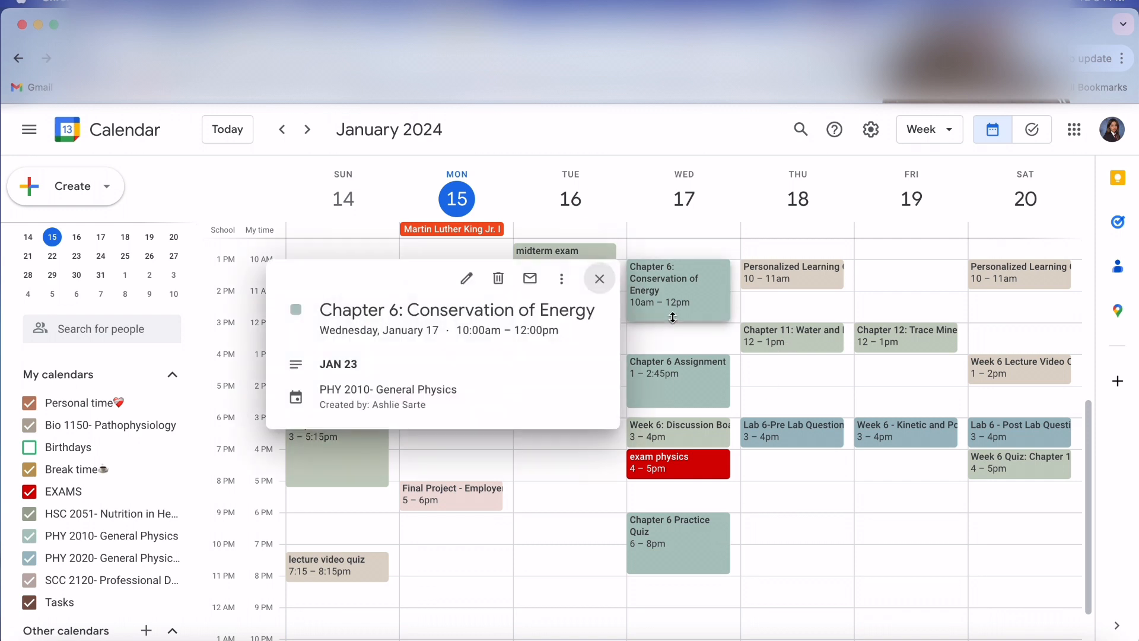
pyautogui.click(593, 292)
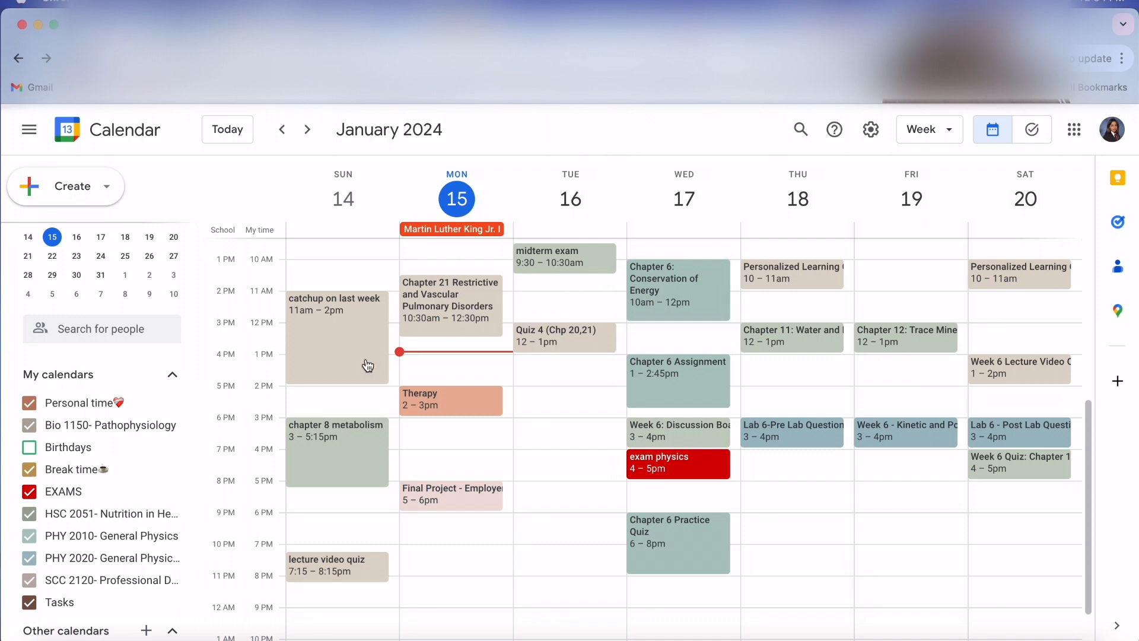
pyautogui.click(414, 314)
pyautogui.click(359, 302)
pyautogui.click(332, 325)
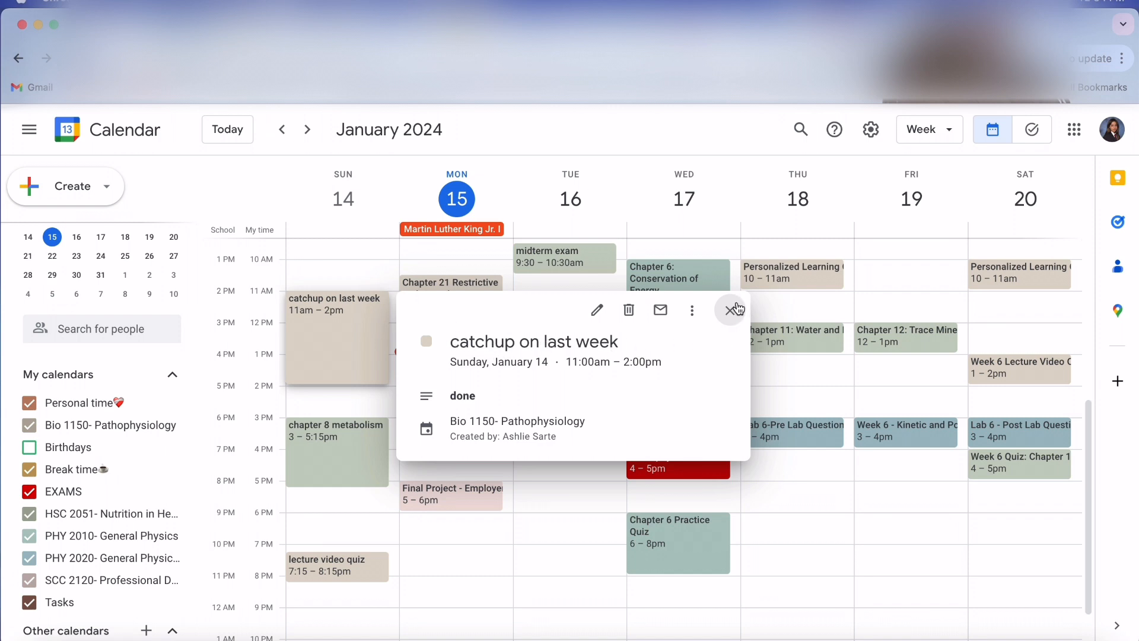
pyautogui.click(730, 310)
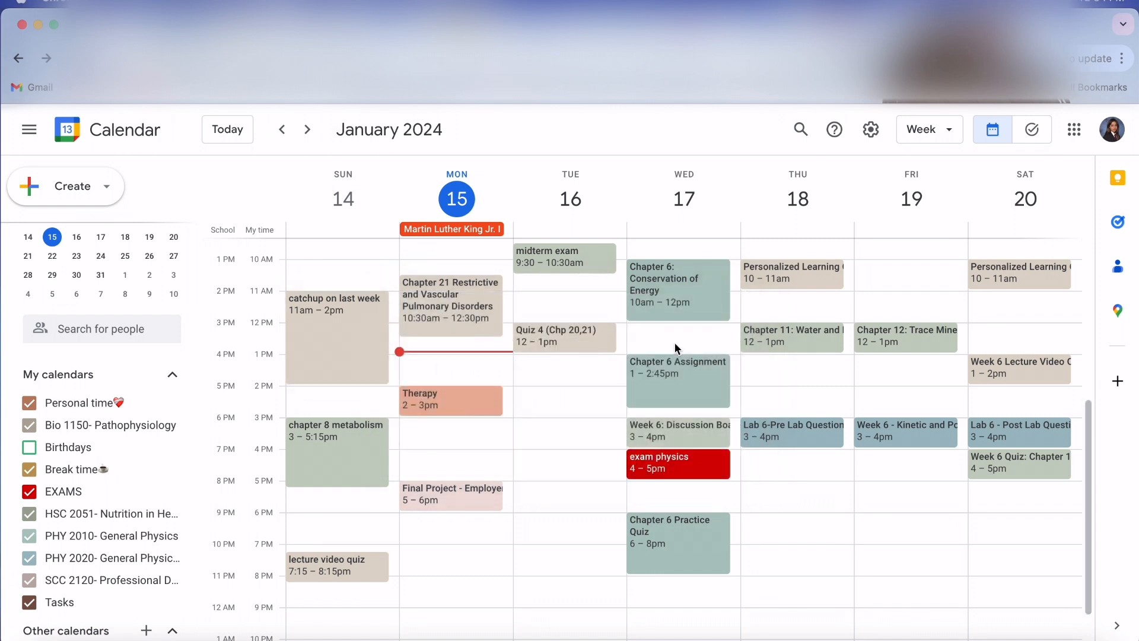
pyautogui.click(674, 305)
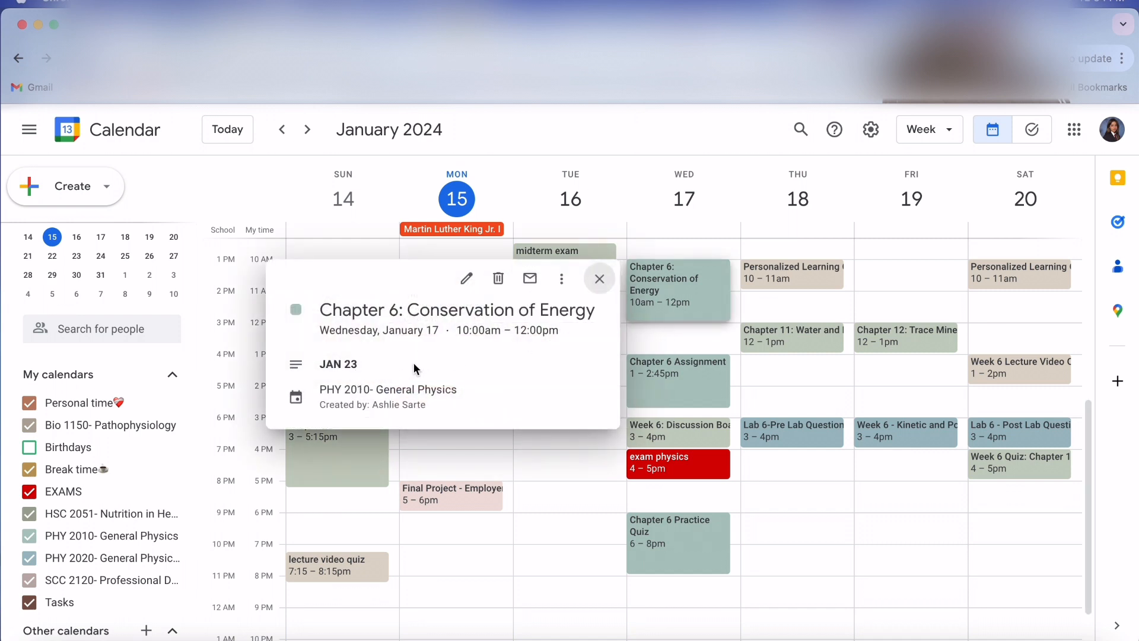
pyautogui.click(596, 277)
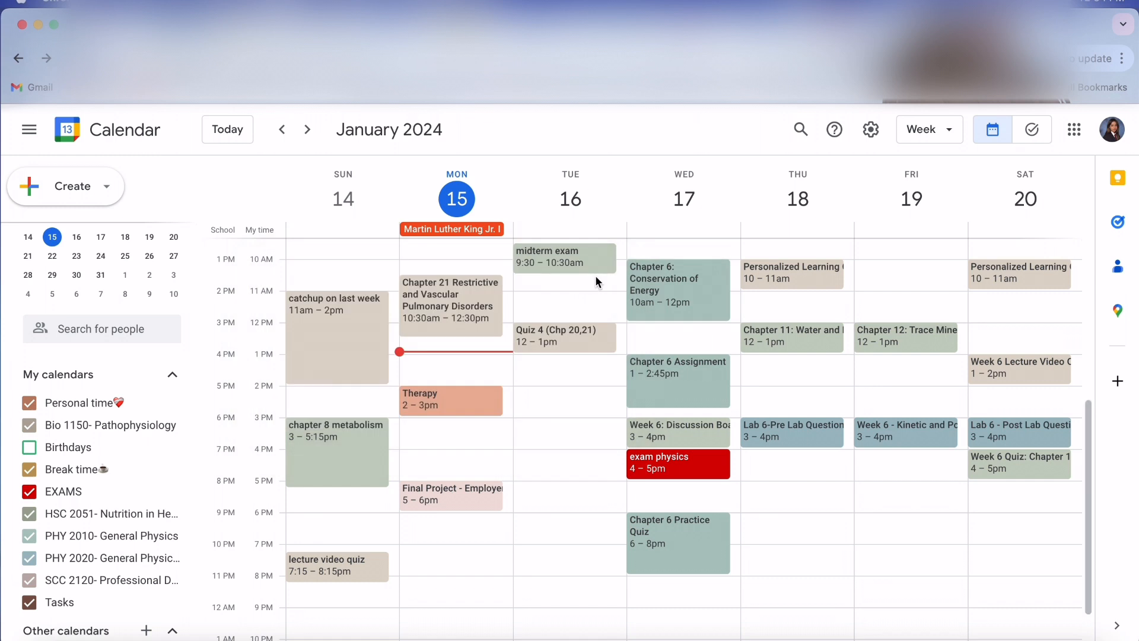
# Extend Thursday's 10am Personalized Learning event on Chapter 22 Renal Disorders to end at 12pm.
pyautogui.scroll(1, 771, 358)
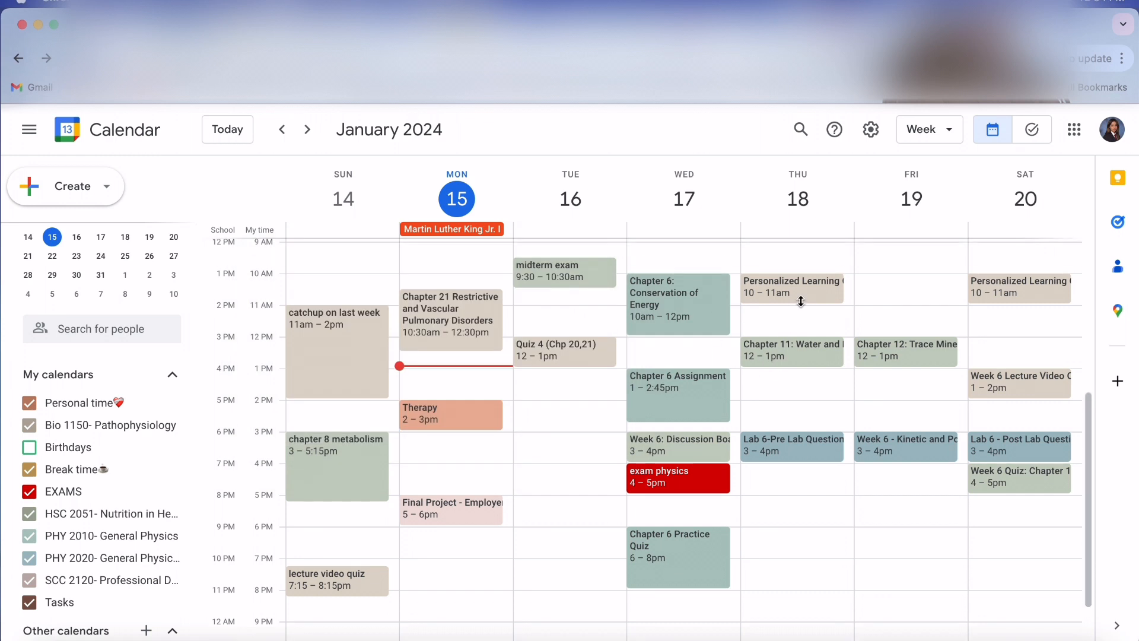
pyautogui.moveTo(800, 302); pyautogui.dragTo(800, 330)
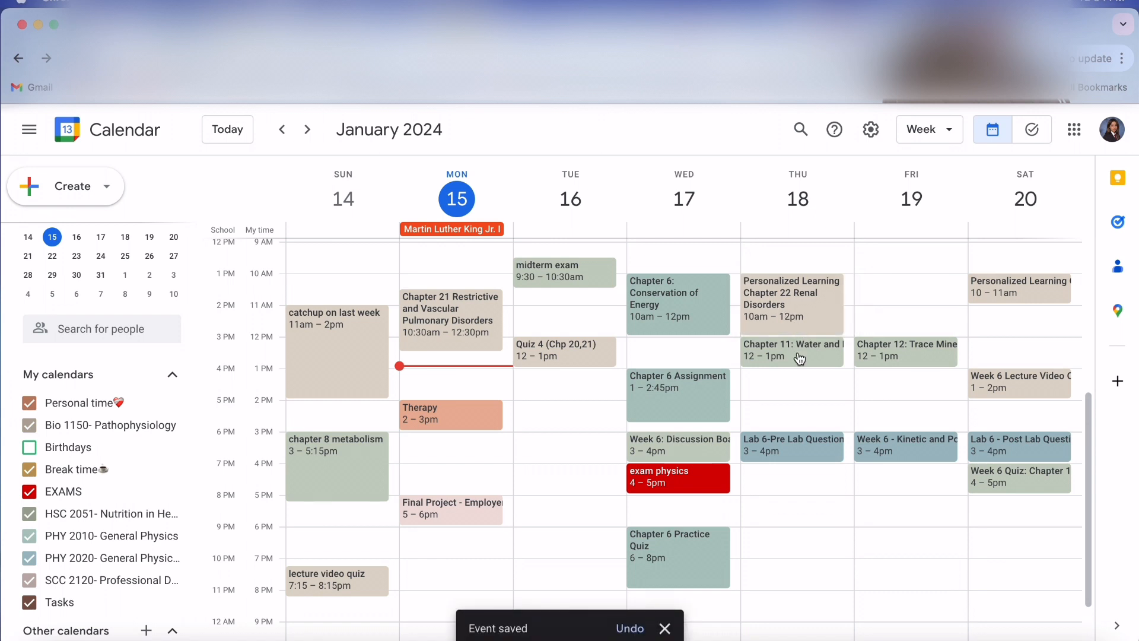
# Move Thursday's Chapter 11 and Friday's Chapter 12 events to 1–2pm, and extend Saturday's Chapter 23 Urologic Disorders event to end at 12pm.
pyautogui.moveTo(799, 359); pyautogui.dragTo(798, 388)
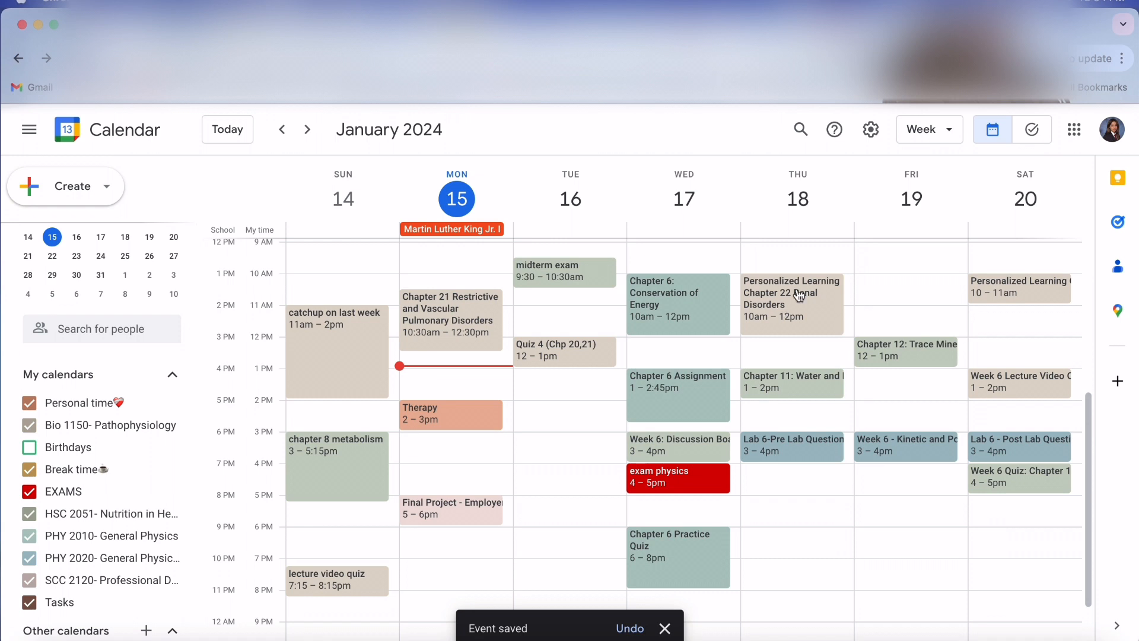
pyautogui.moveTo(892, 355); pyautogui.dragTo(888, 381)
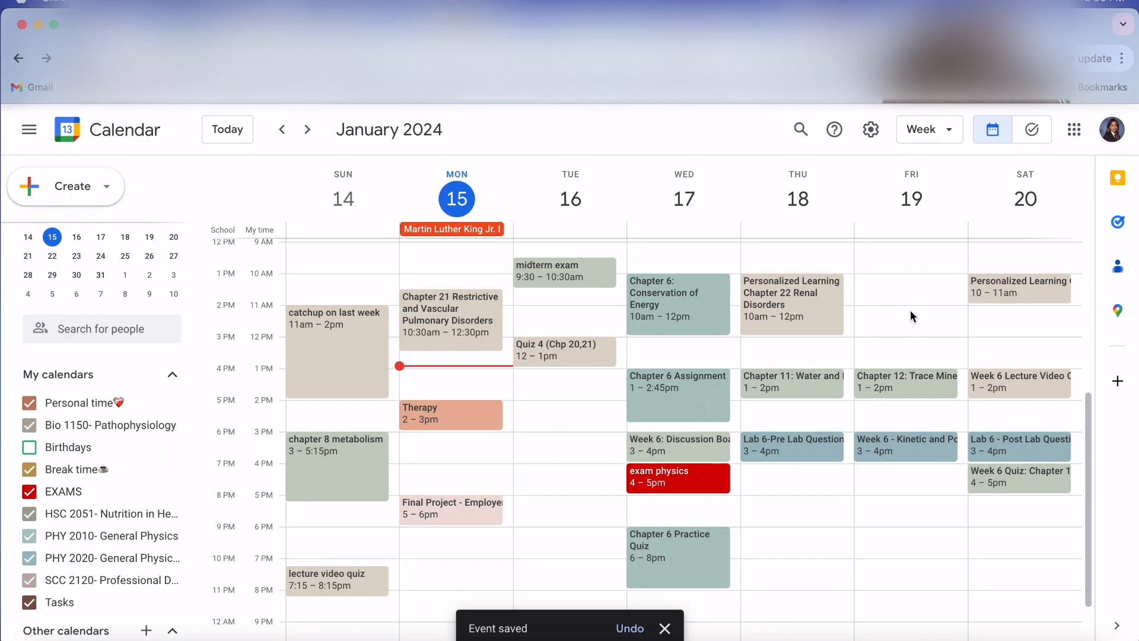
pyautogui.click(1019, 303)
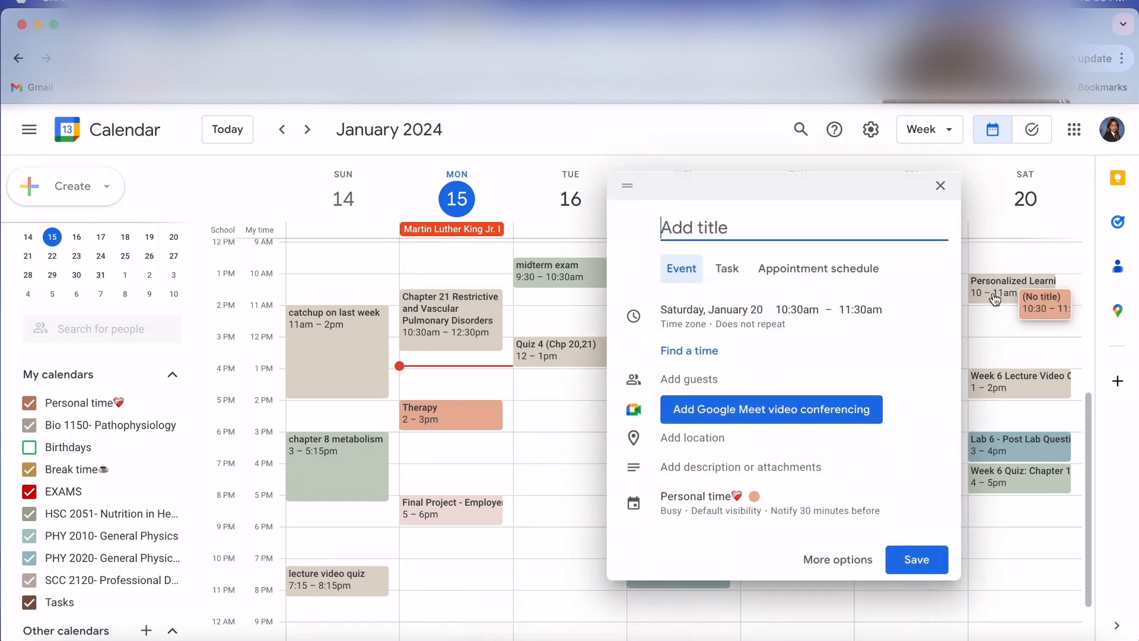
pyautogui.click(940, 186)
pyautogui.moveTo(1016, 305); pyautogui.dragTo(1017, 337)
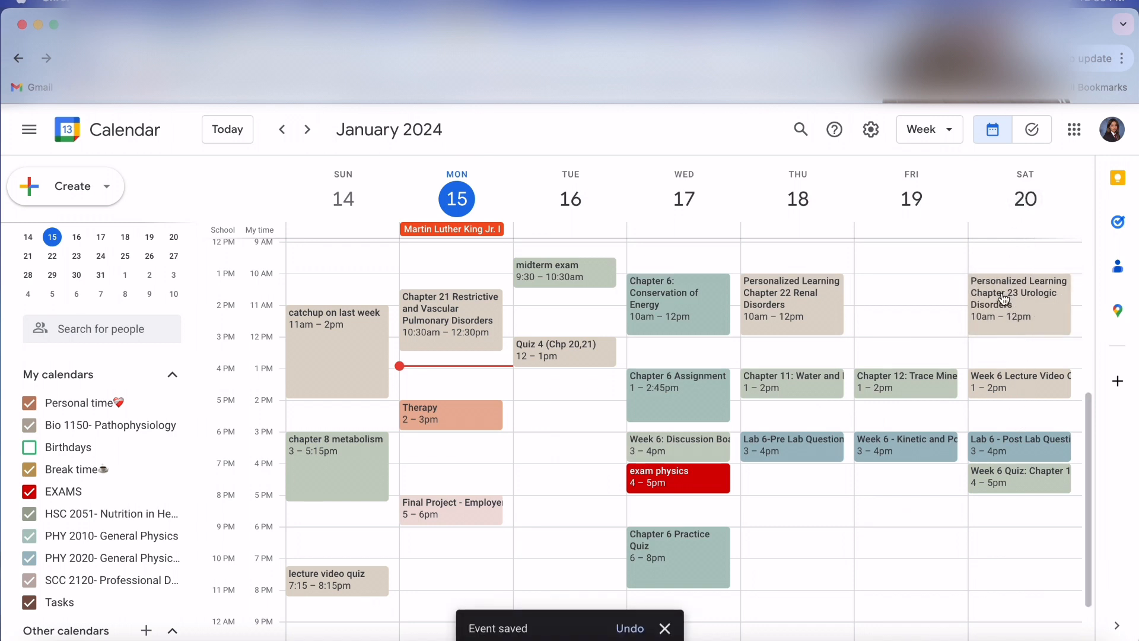
# Check the events scheduled for the week of January 21–27, and return to the week of January 14–20.
pyautogui.click(307, 129)
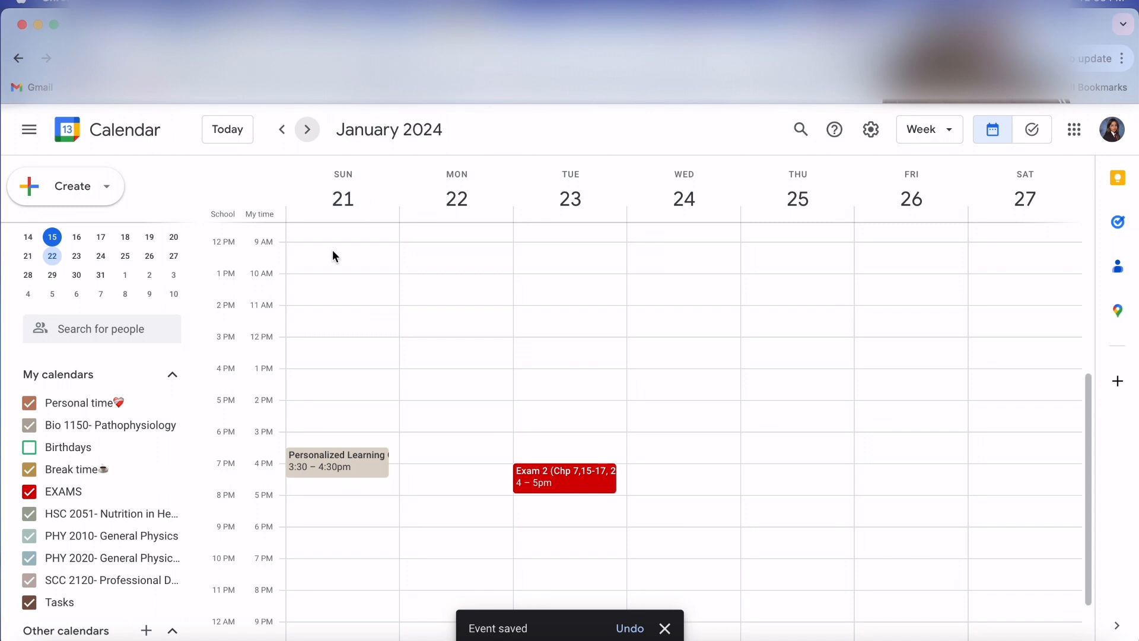
pyautogui.click(345, 256)
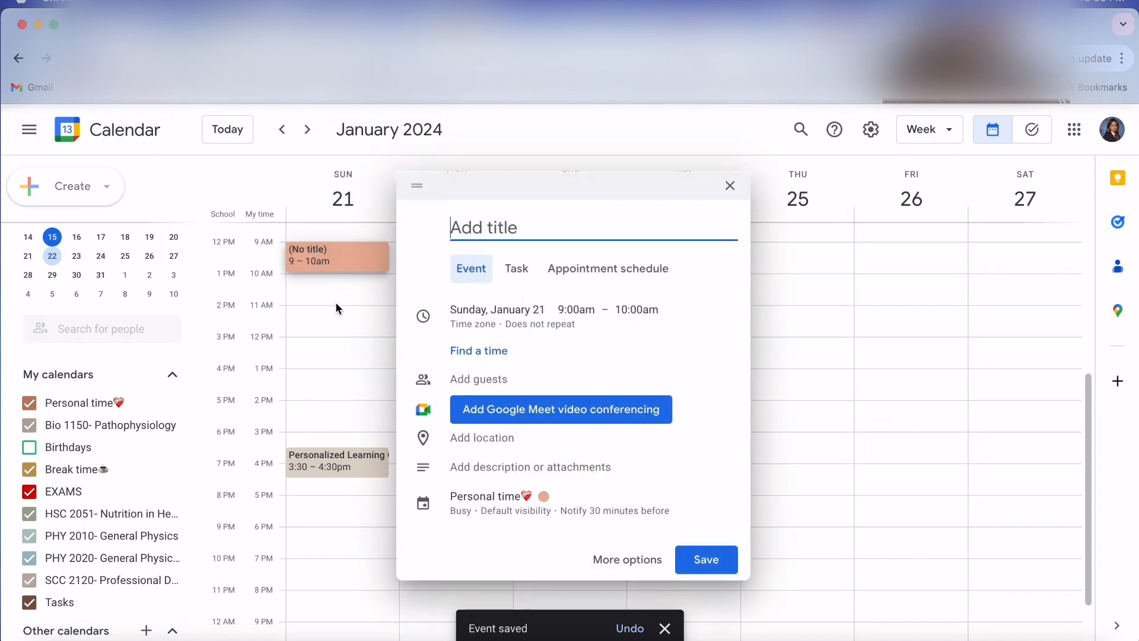
pyautogui.click(730, 185)
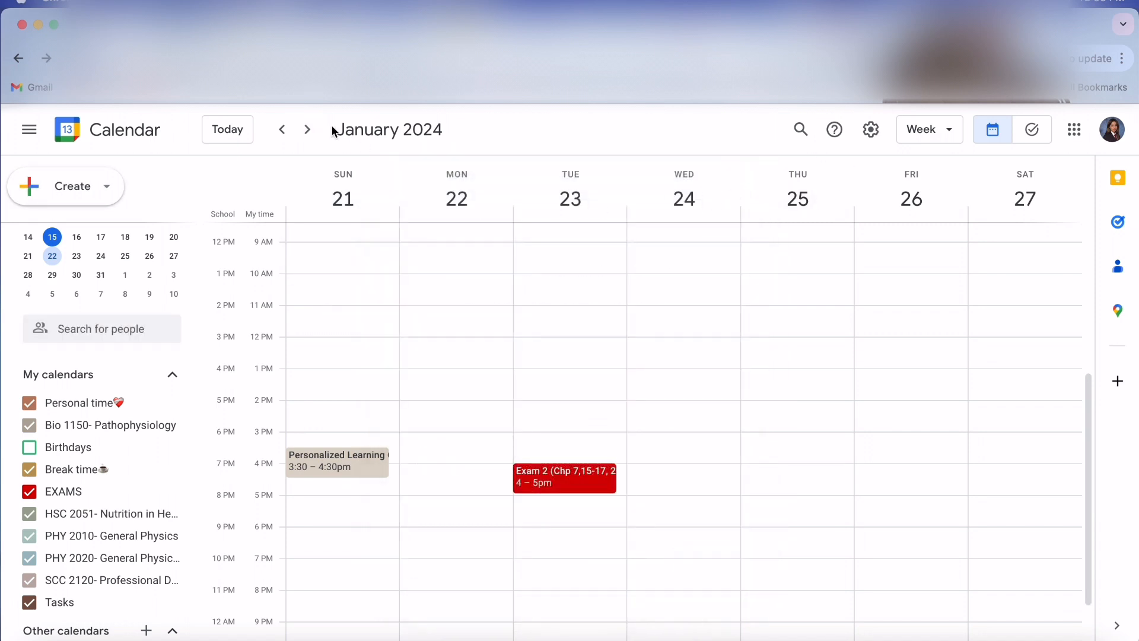
pyautogui.click(287, 134)
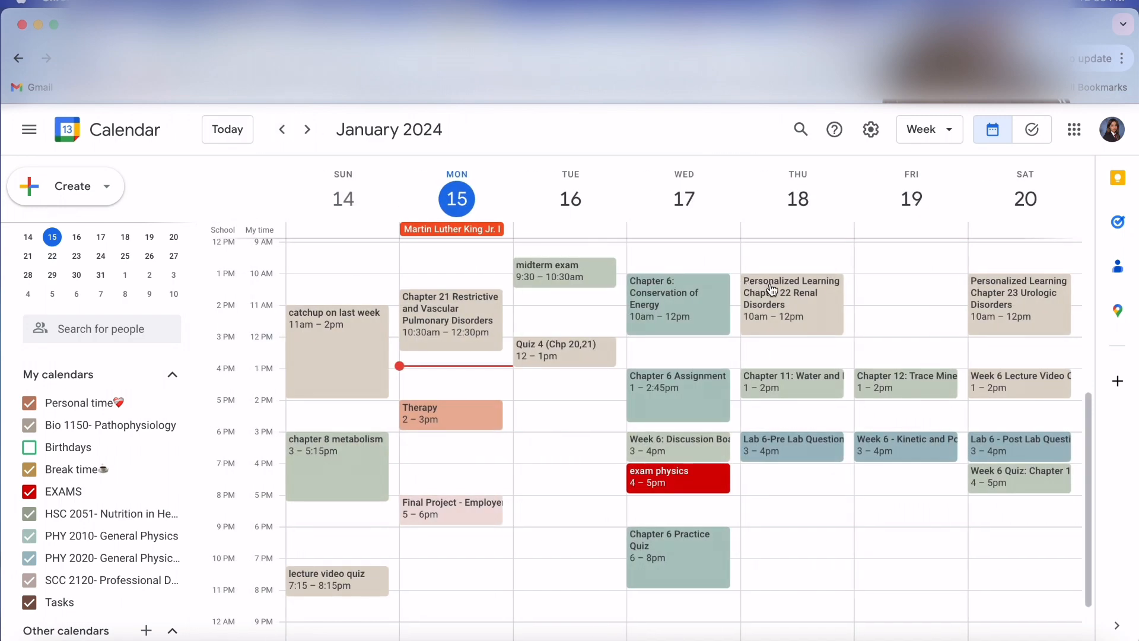
# Extend Thursday's Chapter 11 and Friday's Chapter 12 events to end at 3pm, and move both days' physics lab events to 5–6pm.
pyautogui.moveTo(848, 288); pyautogui.dragTo(807, 289)
pyautogui.scroll(-2, 851, 332)
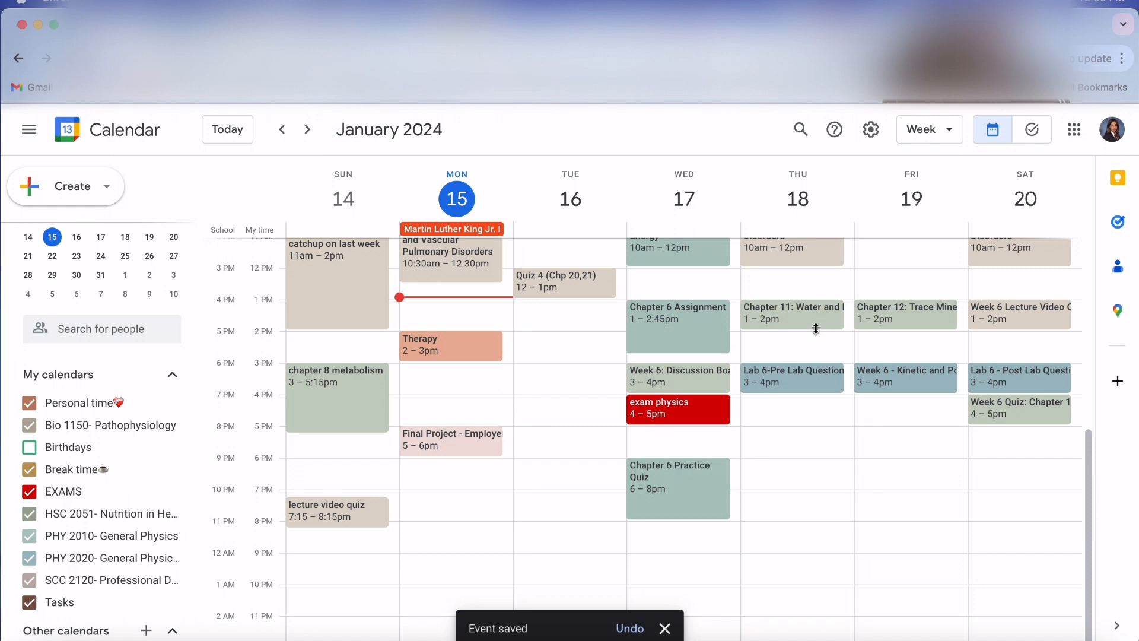
pyautogui.moveTo(816, 329); pyautogui.dragTo(816, 360)
pyautogui.moveTo(900, 328); pyautogui.dragTo(900, 360)
pyautogui.moveTo(811, 382); pyautogui.dragTo(809, 445)
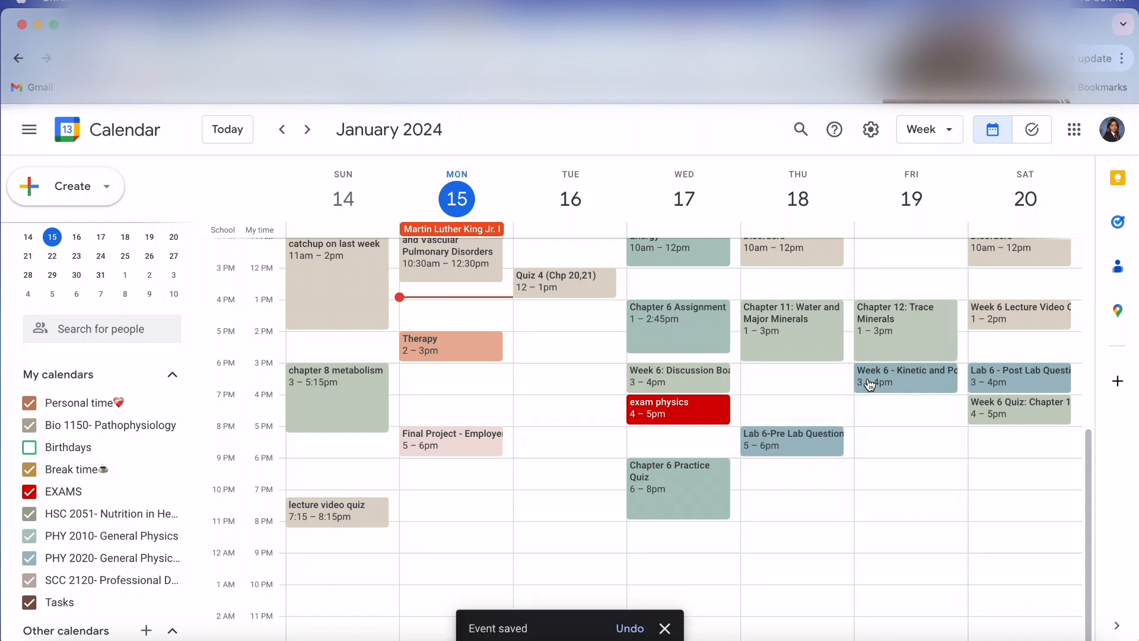
pyautogui.moveTo(899, 386); pyautogui.dragTo(896, 448)
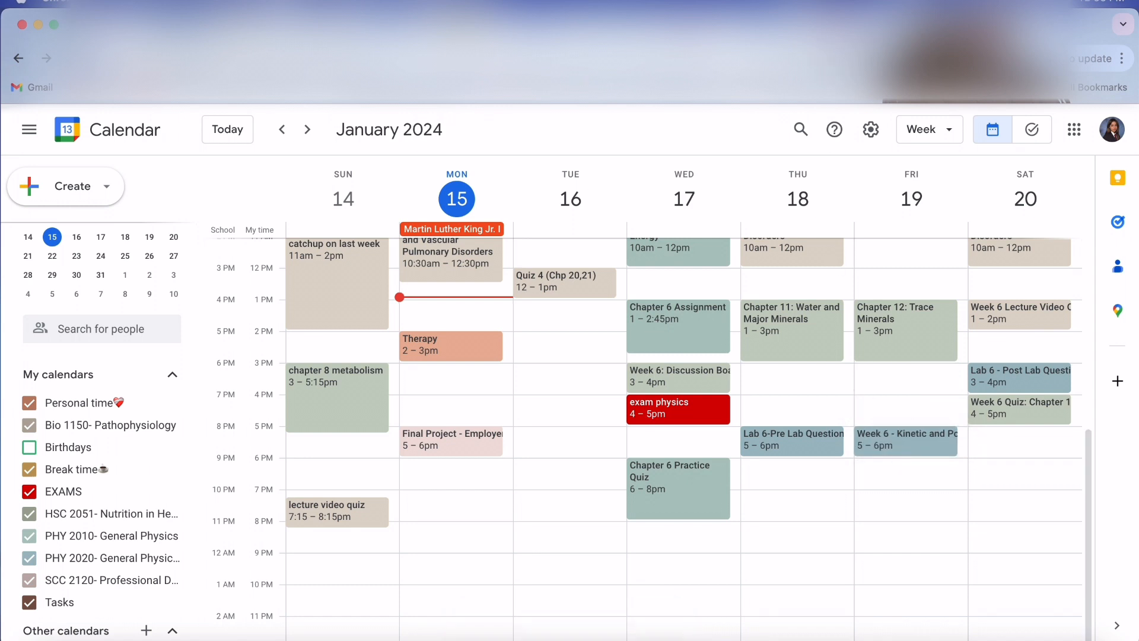
# Show the calendar in the 4-day view and examine Wednesday's Chapter 6: Conservation of Energy event and the surrounding schedule.
pyautogui.press('x')
pyautogui.click(780, 359)
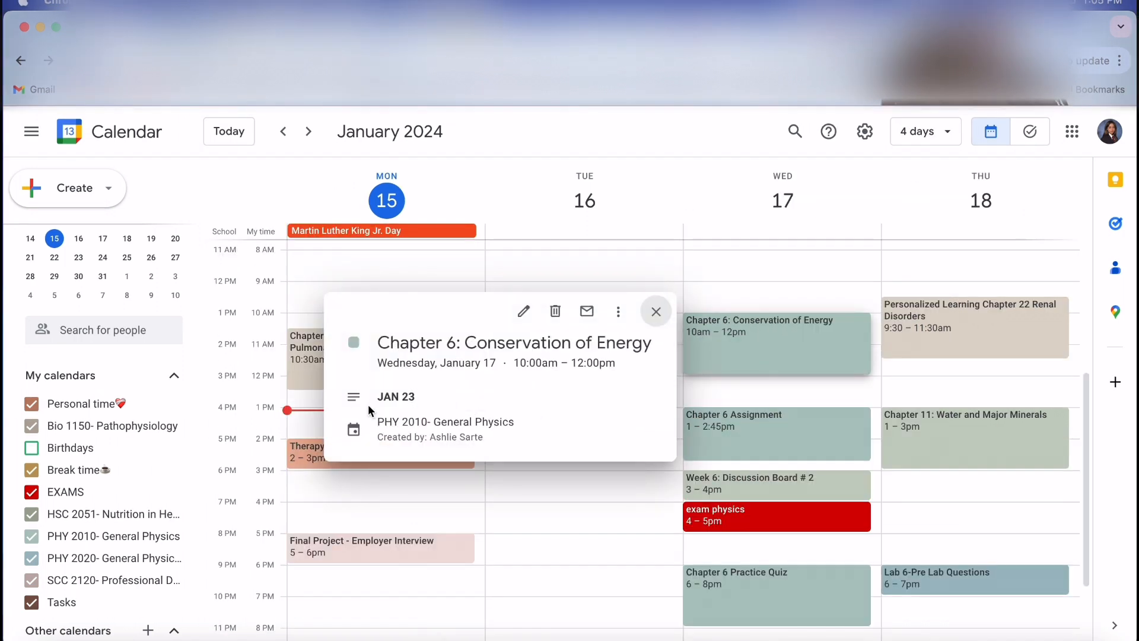
pyautogui.click(655, 311)
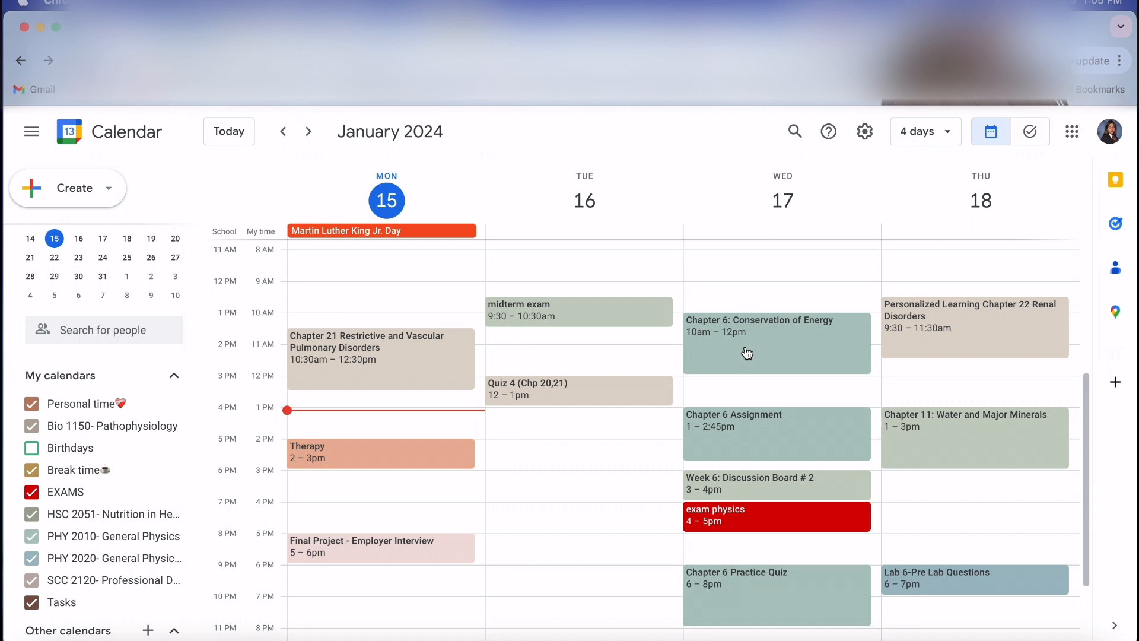
pyautogui.scroll(-5, 747, 353)
pyautogui.scroll(5, 747, 354)
pyautogui.scroll(-2, 746, 352)
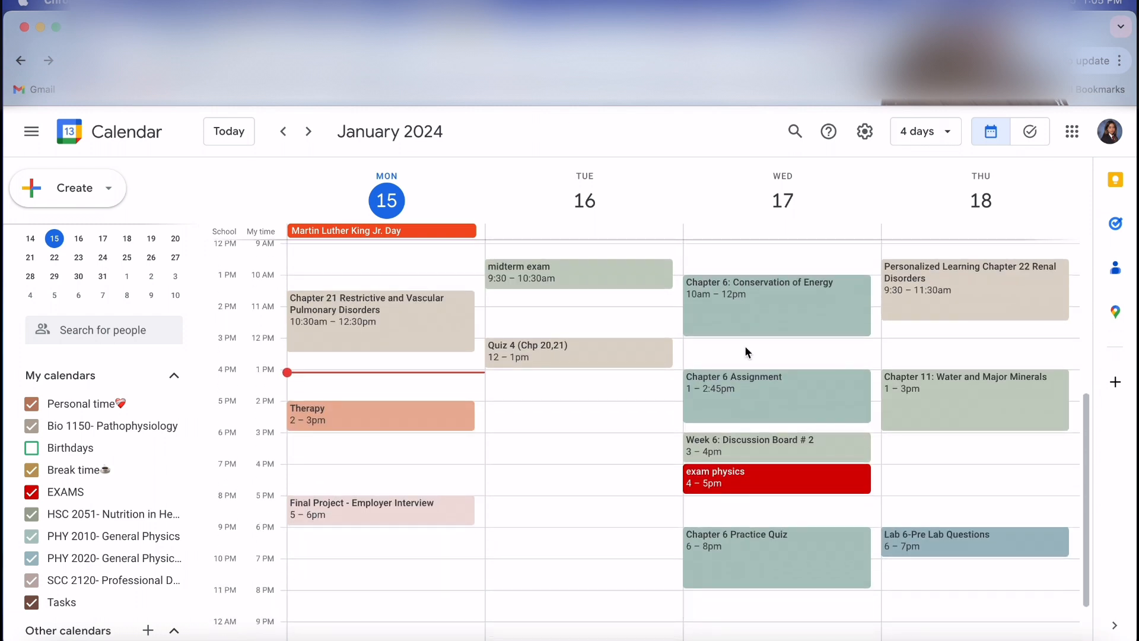